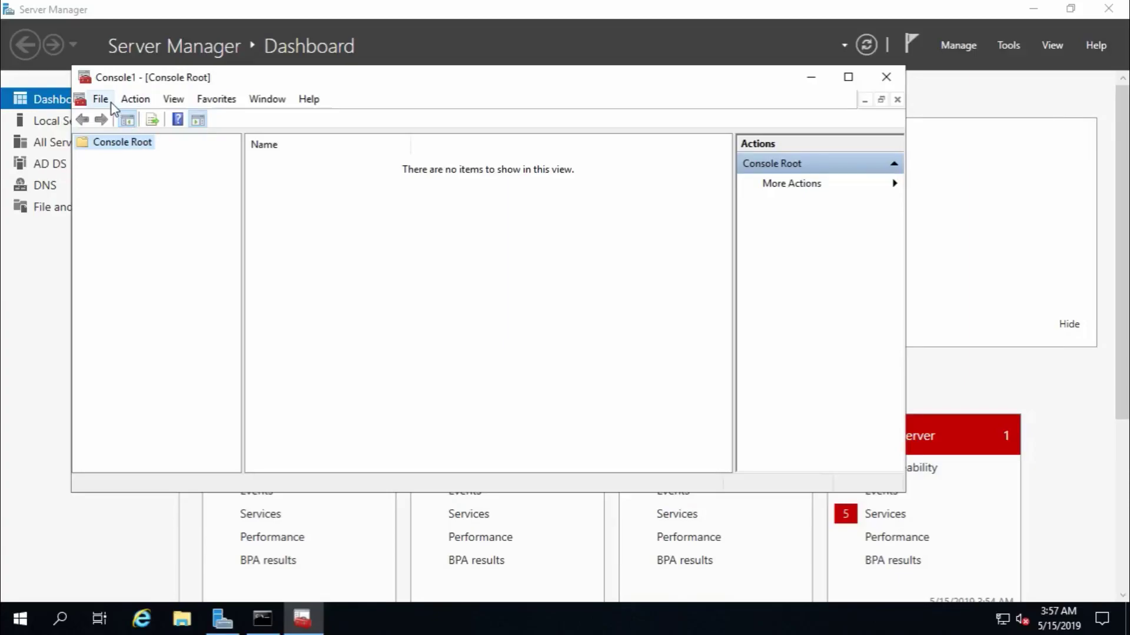
# Step: Browse the Add or Remove Snap-ins list and check for an Active Directory Schema entry
pyautogui.click(103, 100)
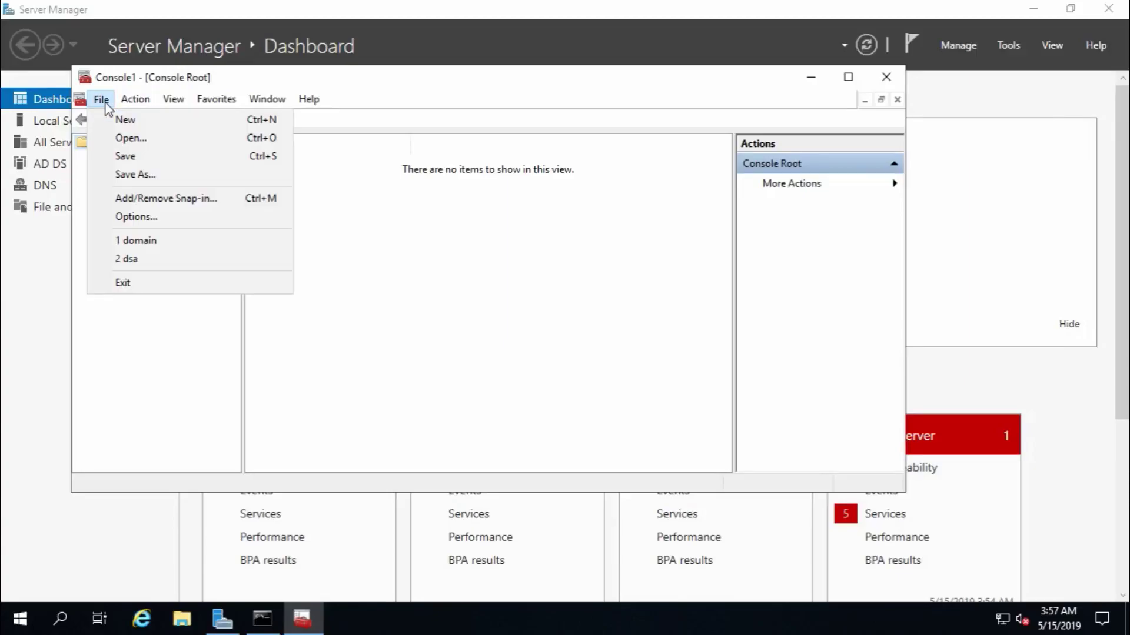
pyautogui.click(146, 200)
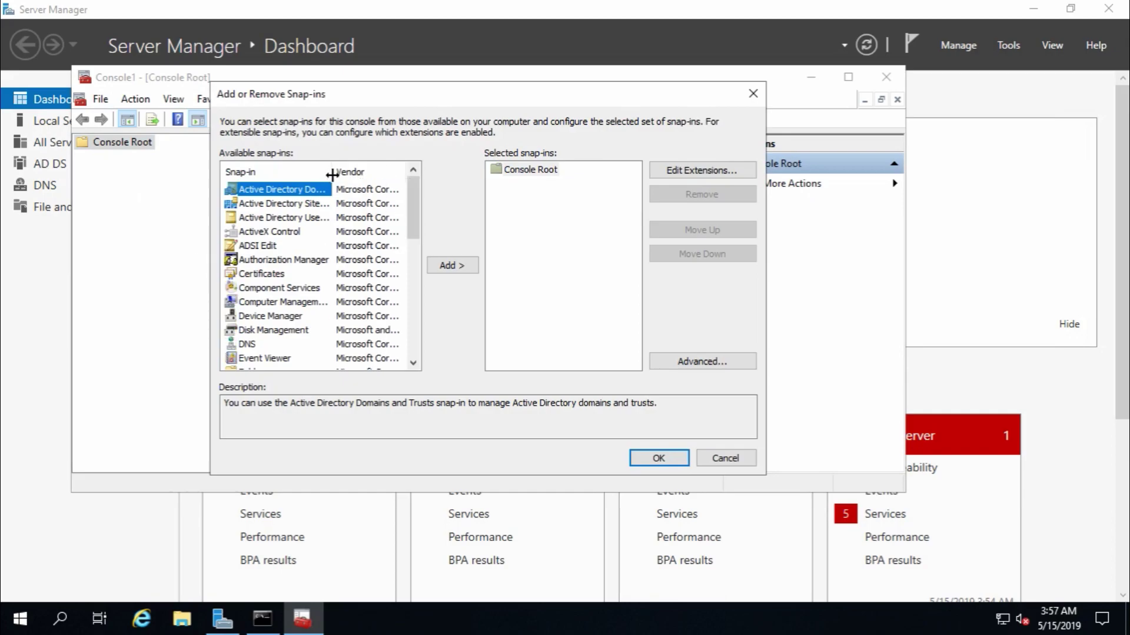
pyautogui.moveTo(332, 174); pyautogui.dragTo(380, 174)
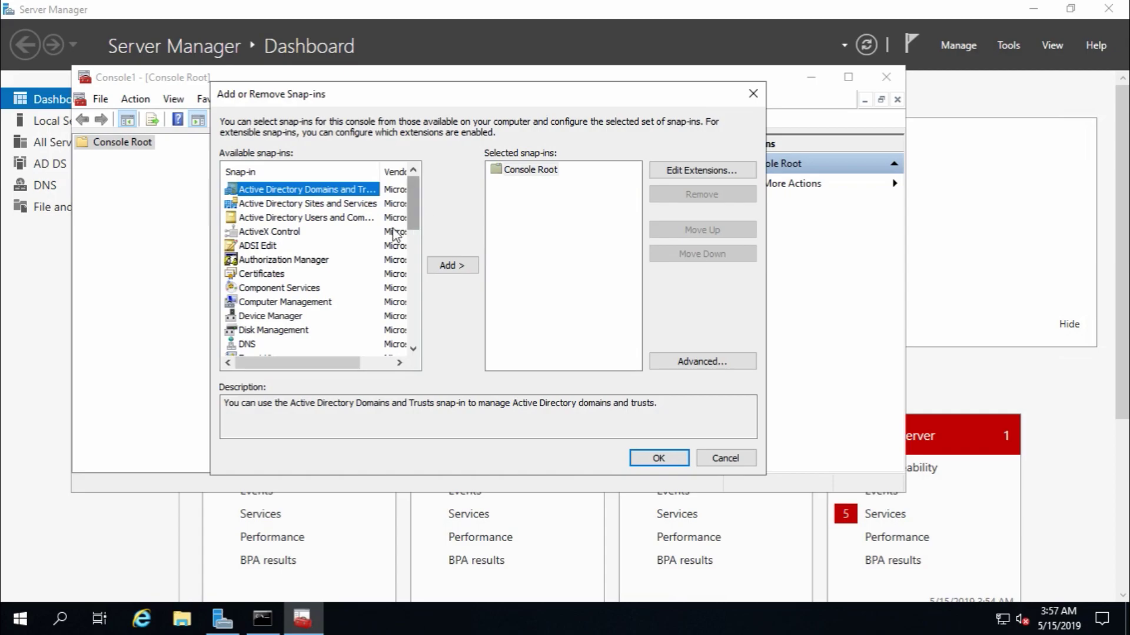
pyautogui.click(311, 206)
pyautogui.click(312, 217)
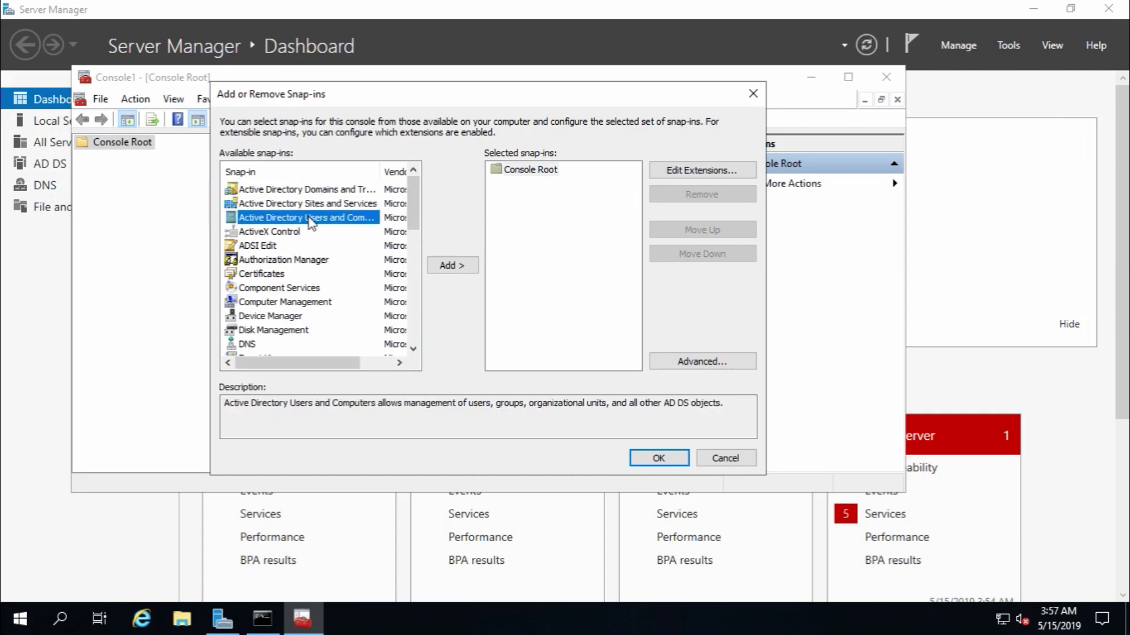
pyautogui.click(266, 621)
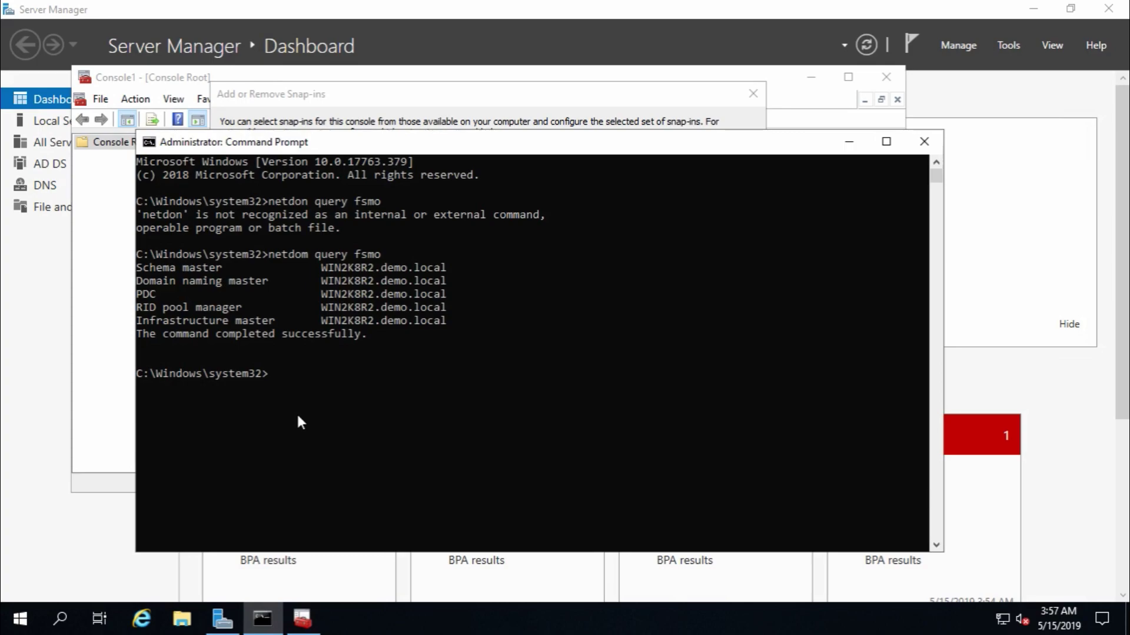
# Step: Register schmmgmt.dll with regsvr32, acknowledge the success message, and return to the console
pyautogui.write('regsvr32 schm')
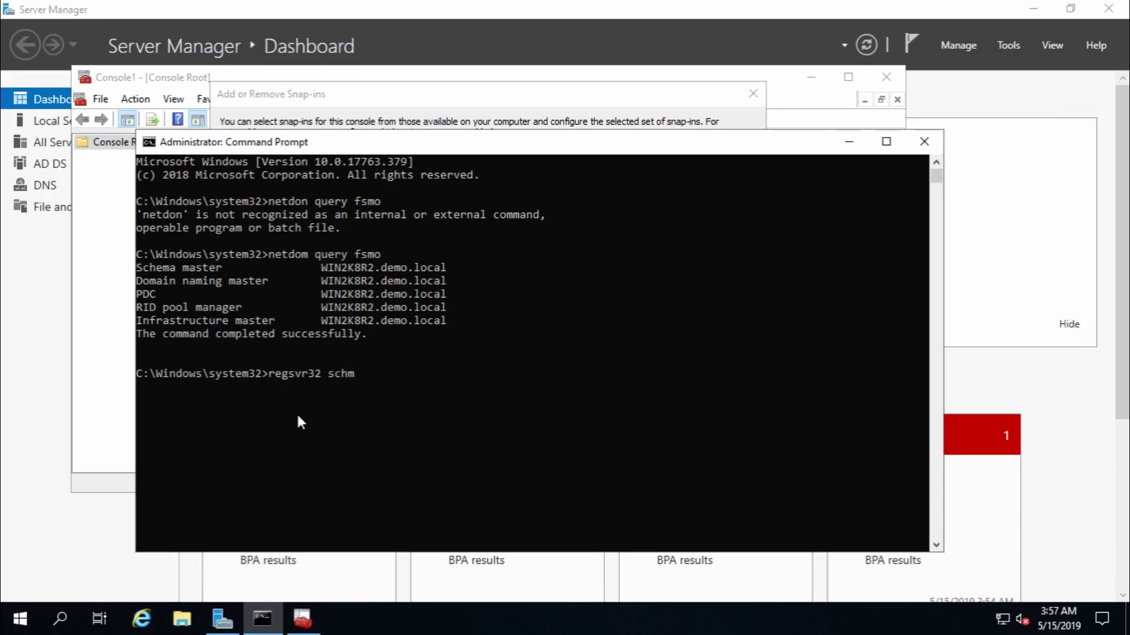
pyautogui.write('mgmt.dll')
pyautogui.press('Return')
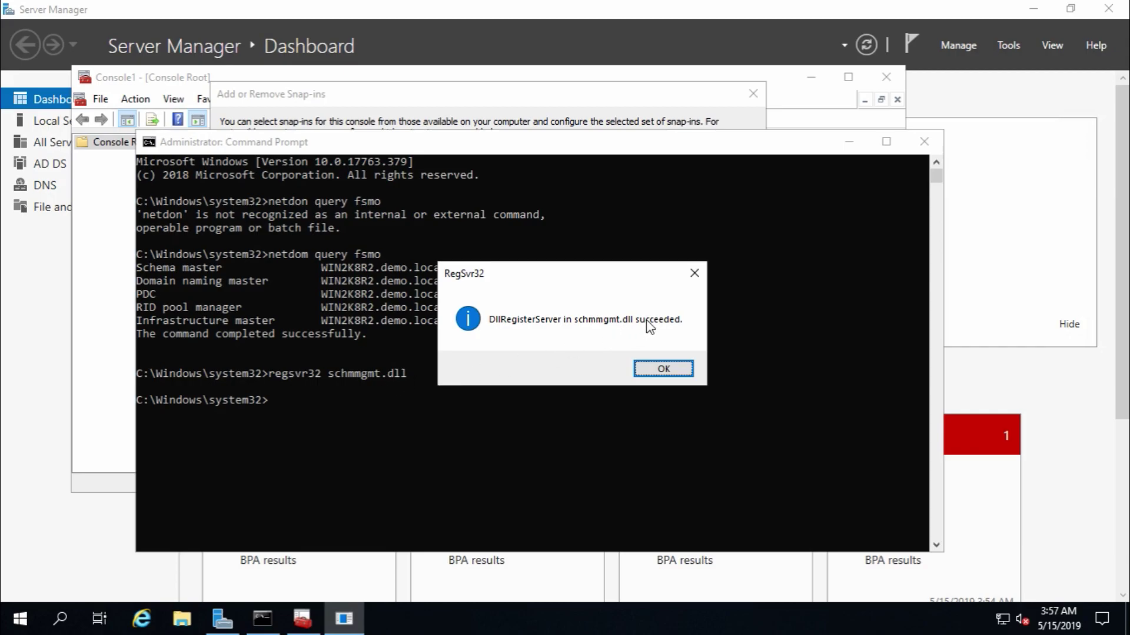
pyautogui.click(661, 366)
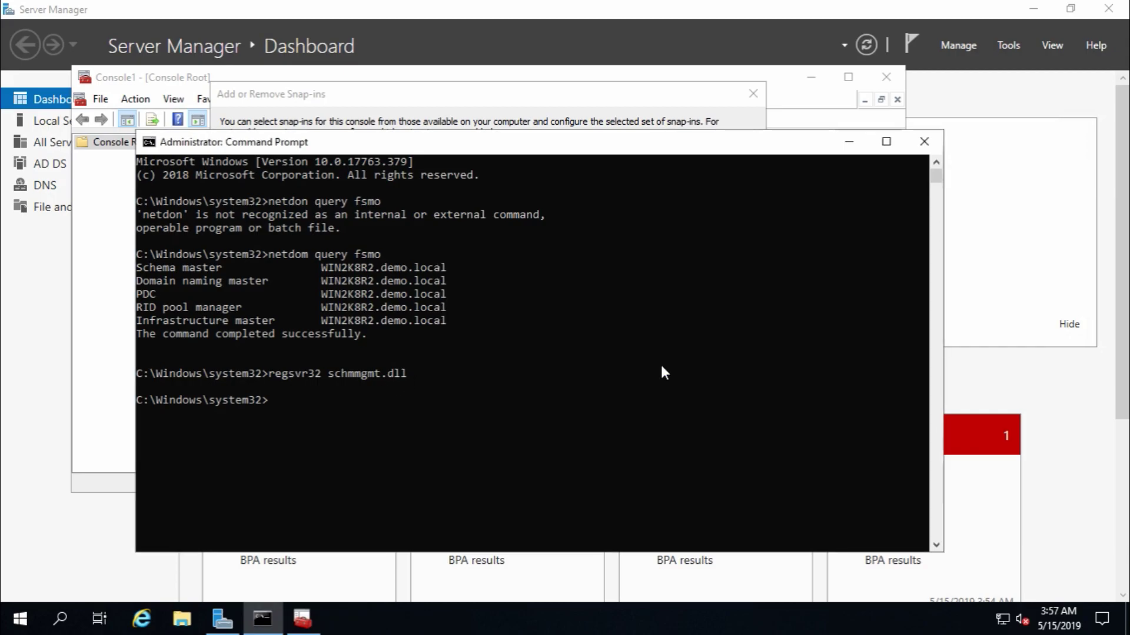
pyautogui.click(110, 182)
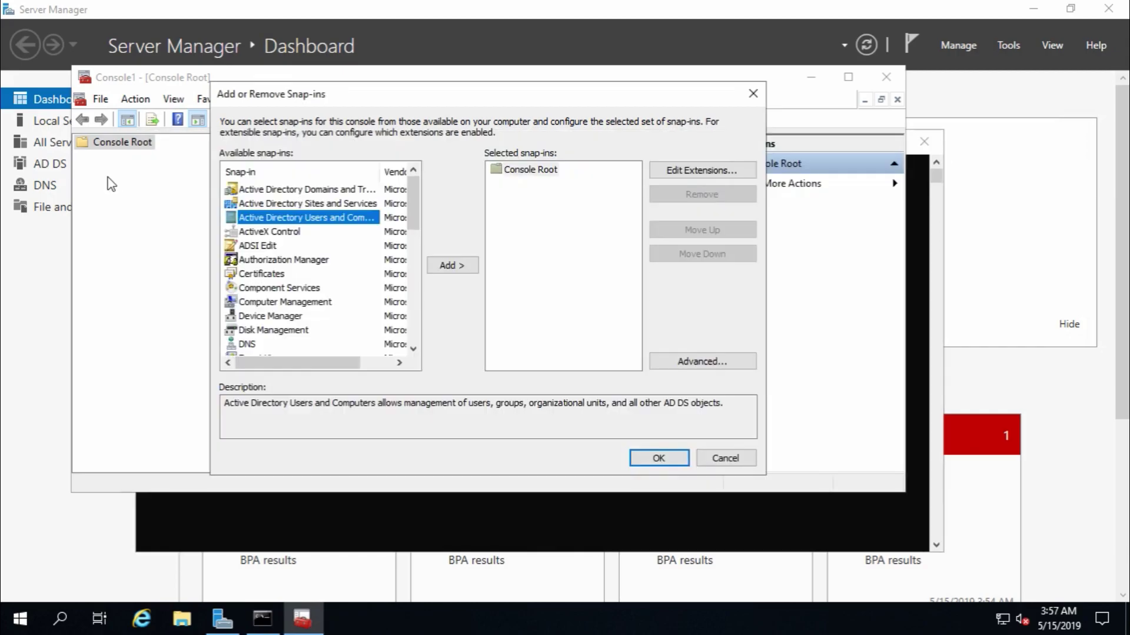
# Step: Add the Active Directory Schema snap-in to the console
pyautogui.click(715, 460)
pyautogui.click(100, 99)
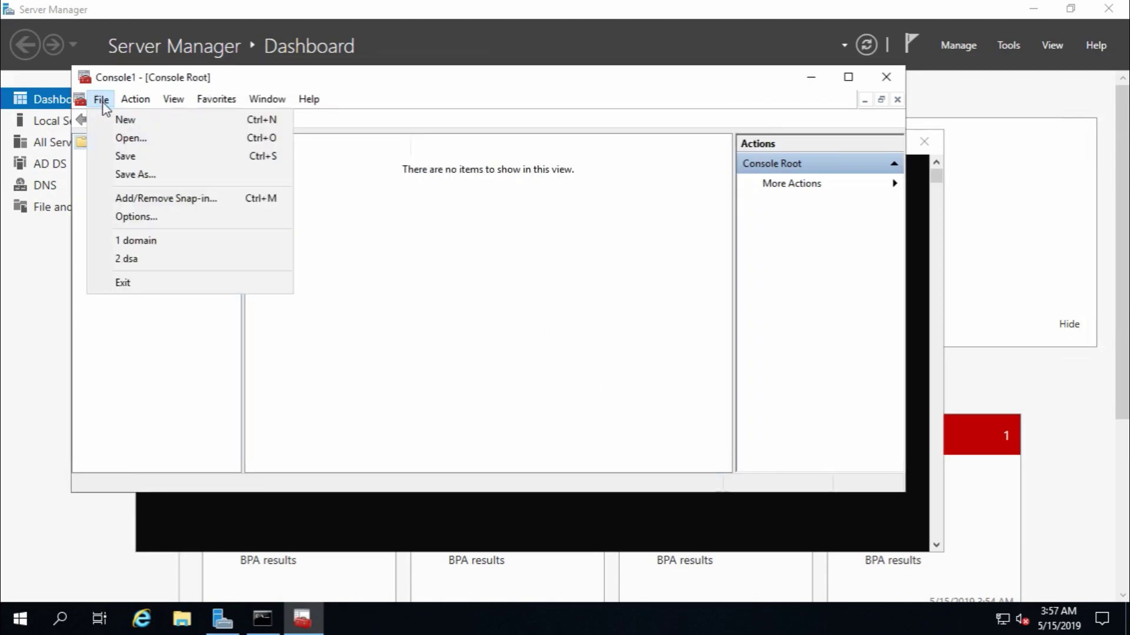
pyautogui.click(141, 203)
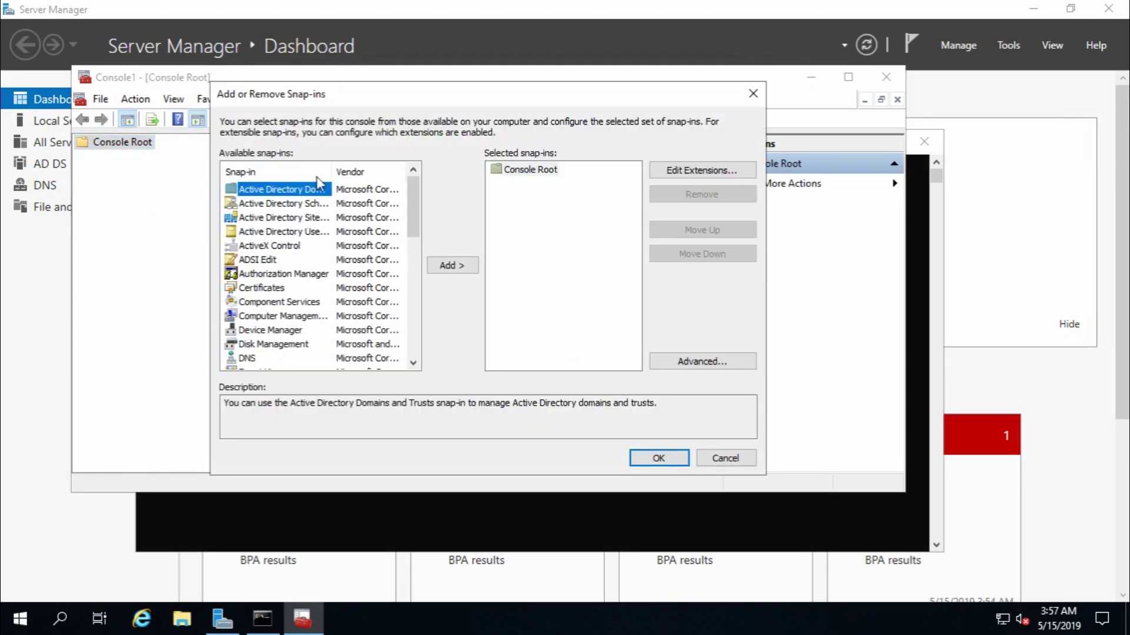
pyautogui.moveTo(327, 163); pyautogui.dragTo(382, 163)
pyautogui.press('Down')
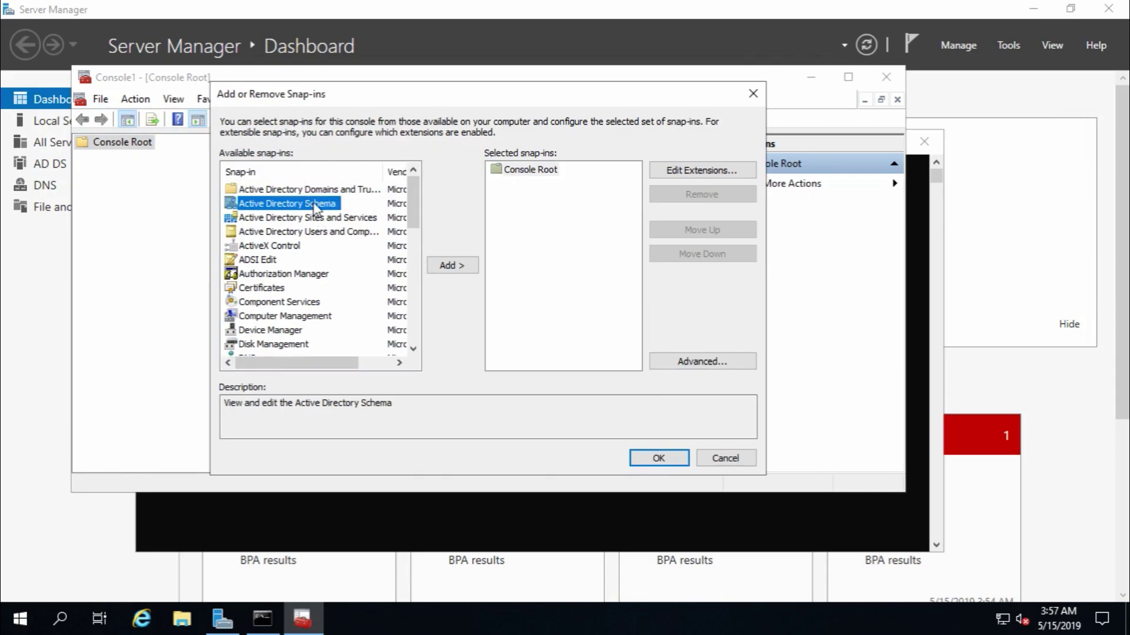
pyautogui.click(453, 266)
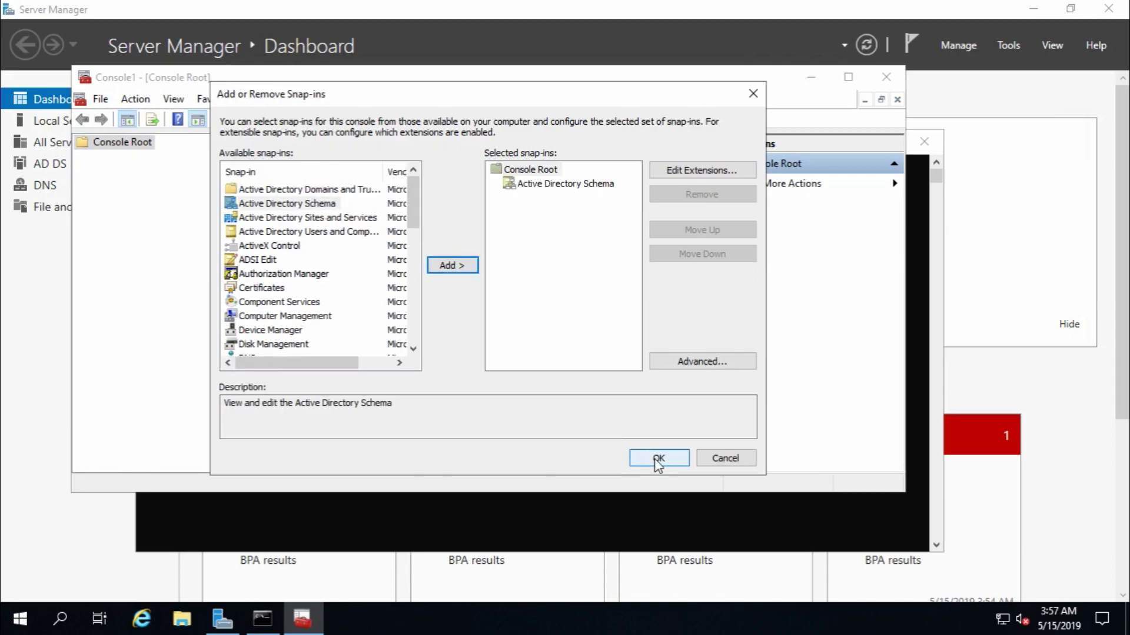
pyautogui.click(656, 458)
# Step: Point the Active Directory Schema snap-in at domain controller WIN2K19.demo.local
pyautogui.rightClick(175, 159)
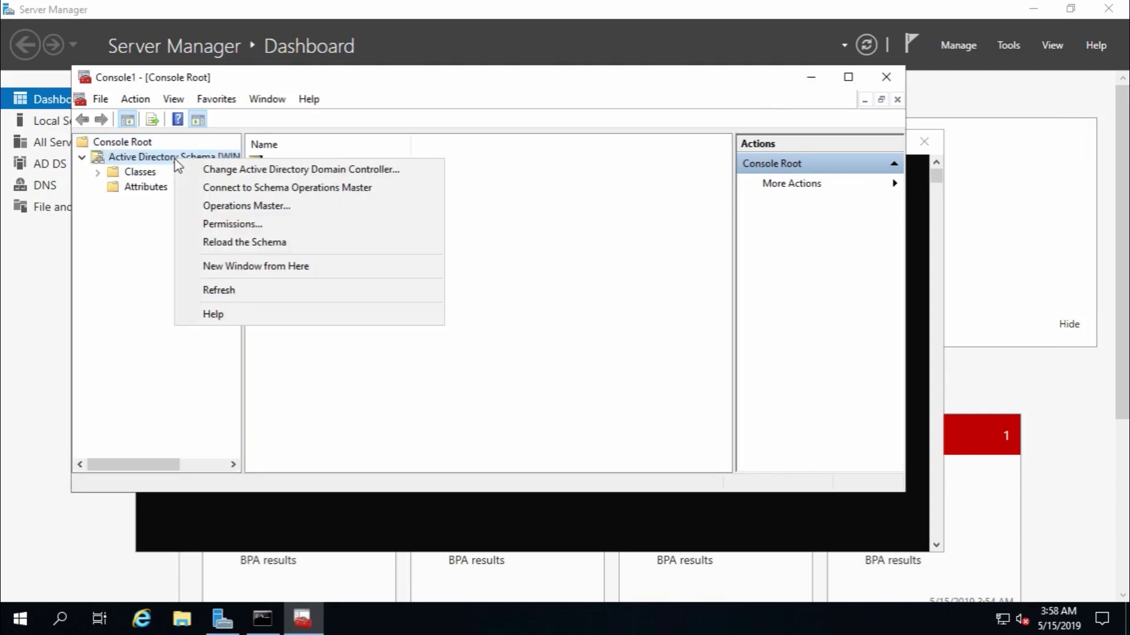
pyautogui.click(239, 171)
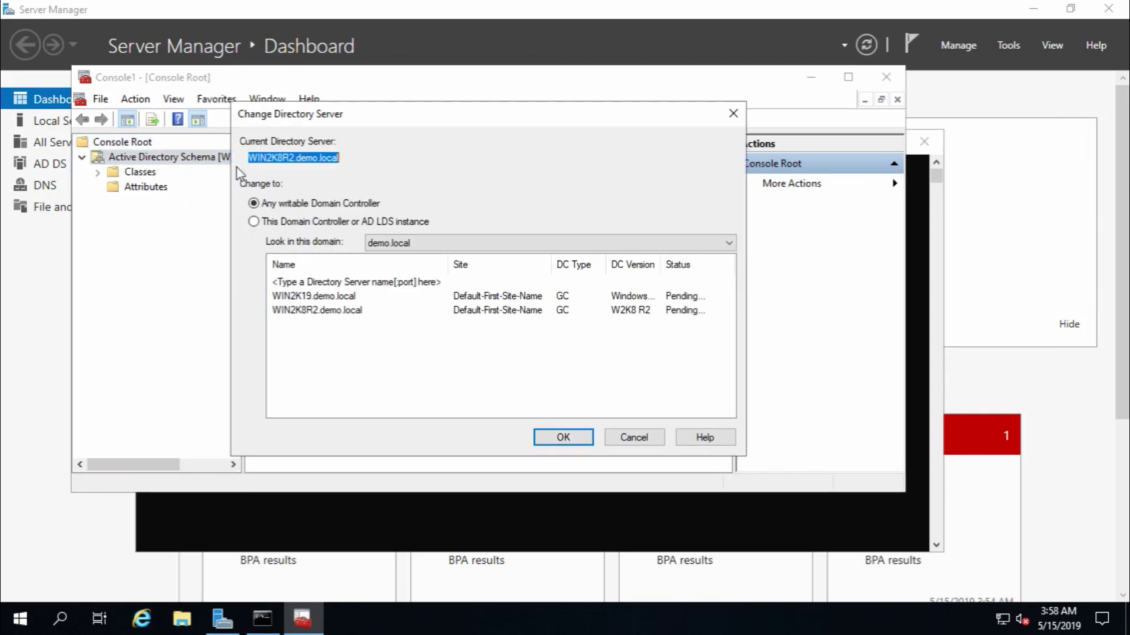
pyautogui.click(288, 222)
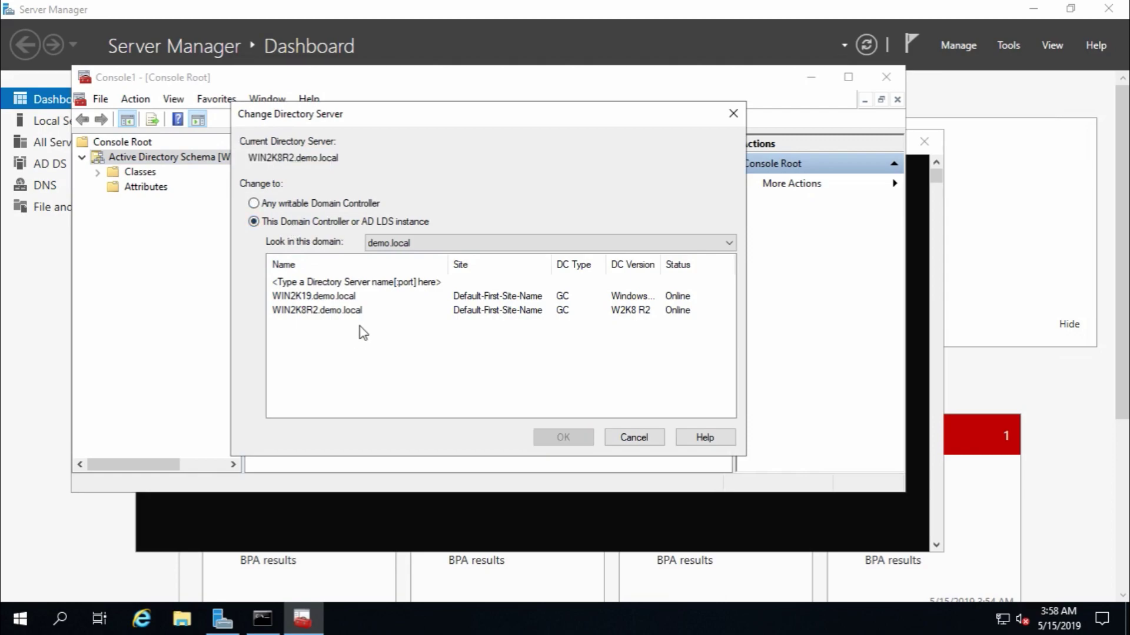
pyautogui.click(354, 299)
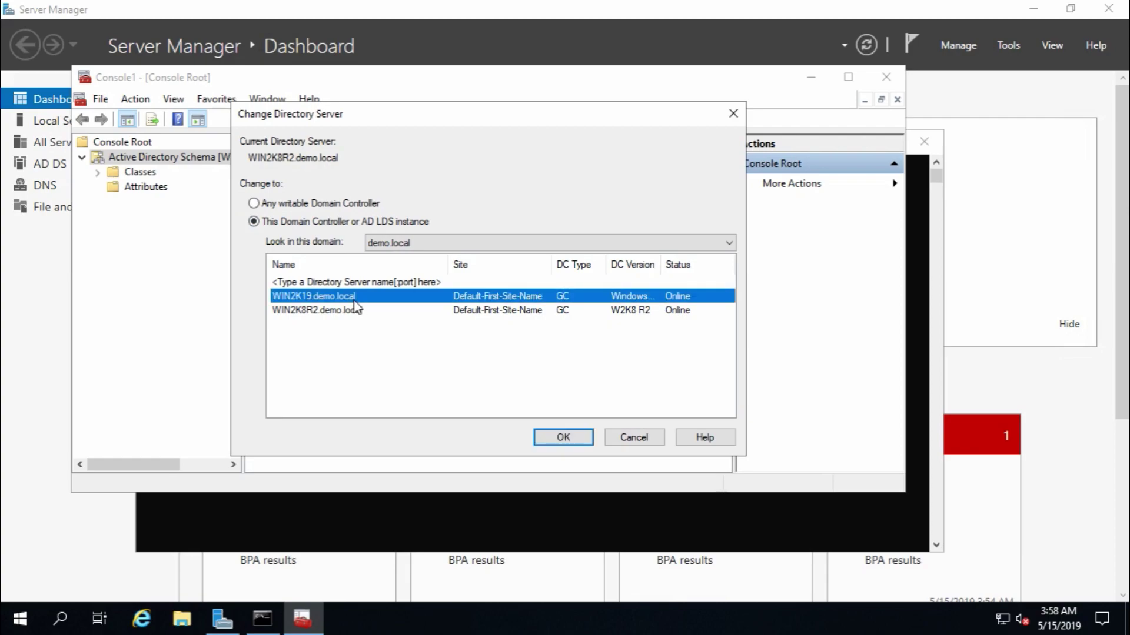
pyautogui.click(557, 437)
pyautogui.click(695, 376)
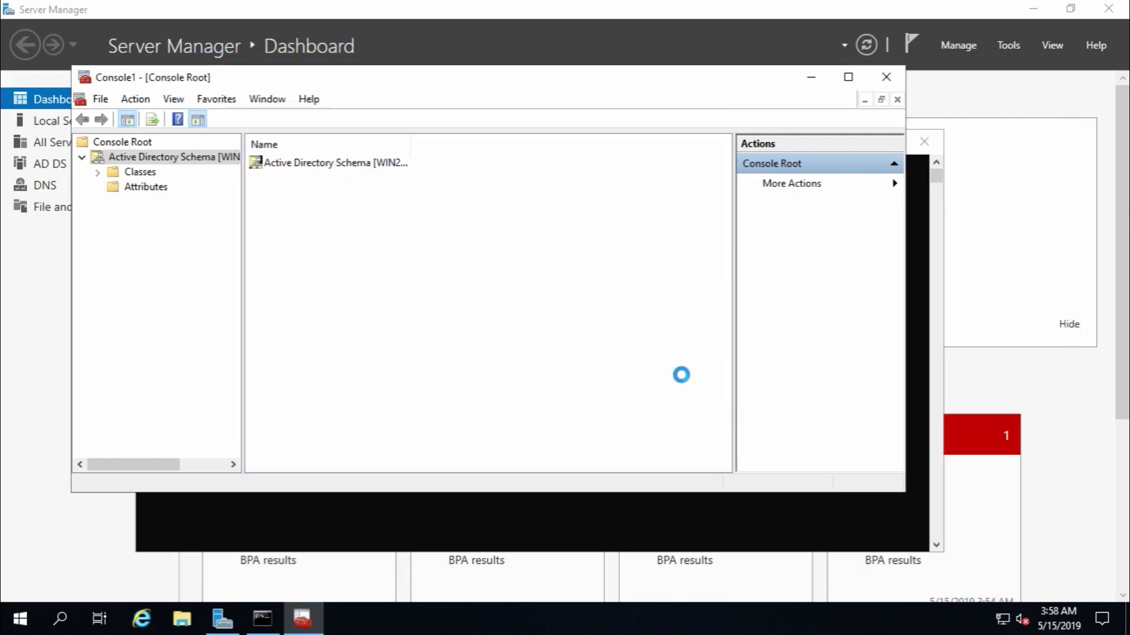
# Step: Transfer the schema master role to WIN2K19.demo.local and confirm the transfer
pyautogui.rightClick(178, 160)
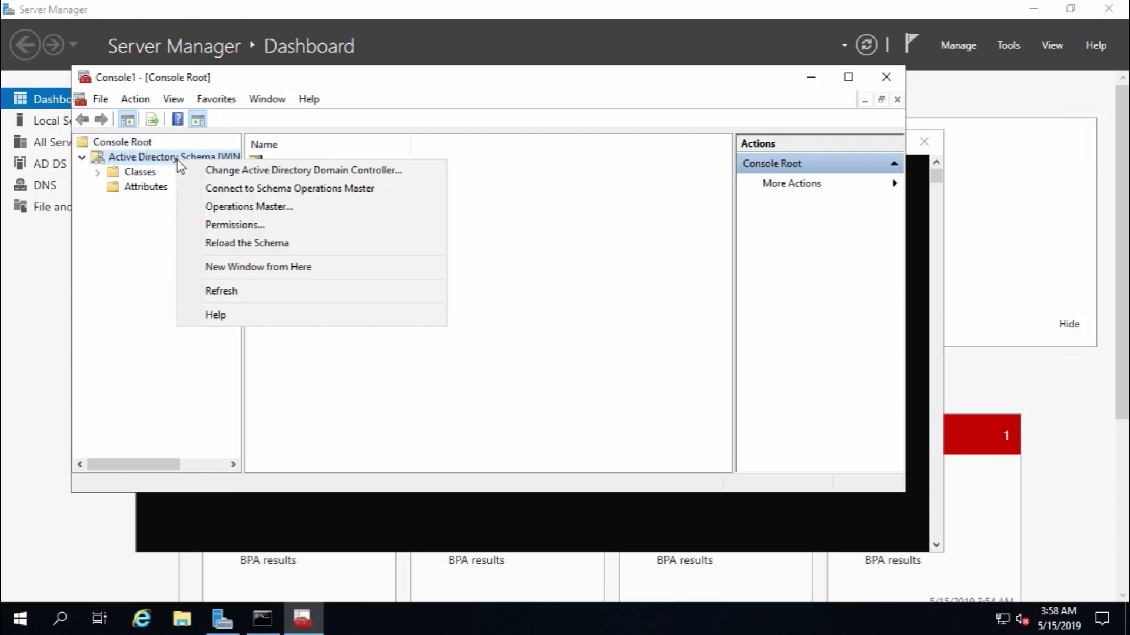
pyautogui.click(269, 212)
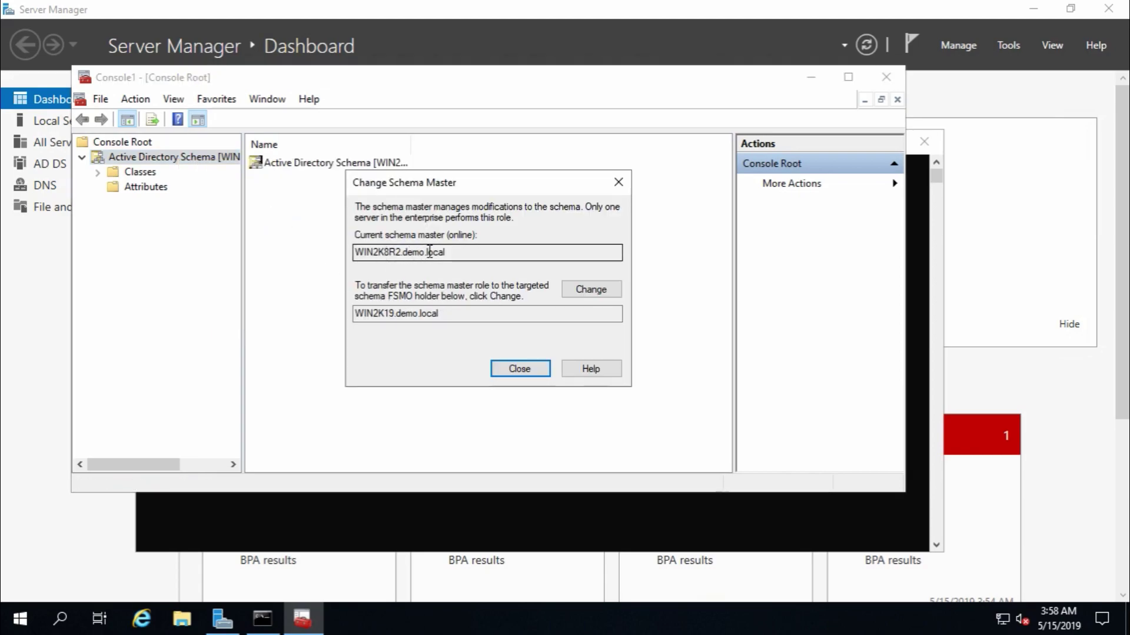
pyautogui.click(598, 288)
pyautogui.click(620, 369)
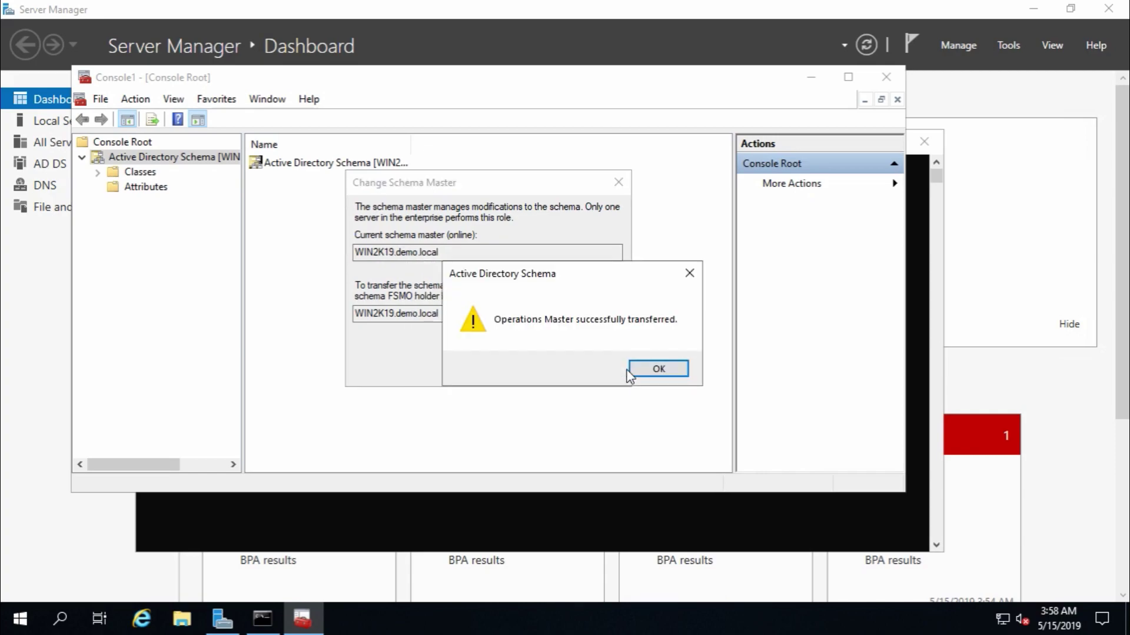
pyautogui.click(647, 369)
pyautogui.click(517, 369)
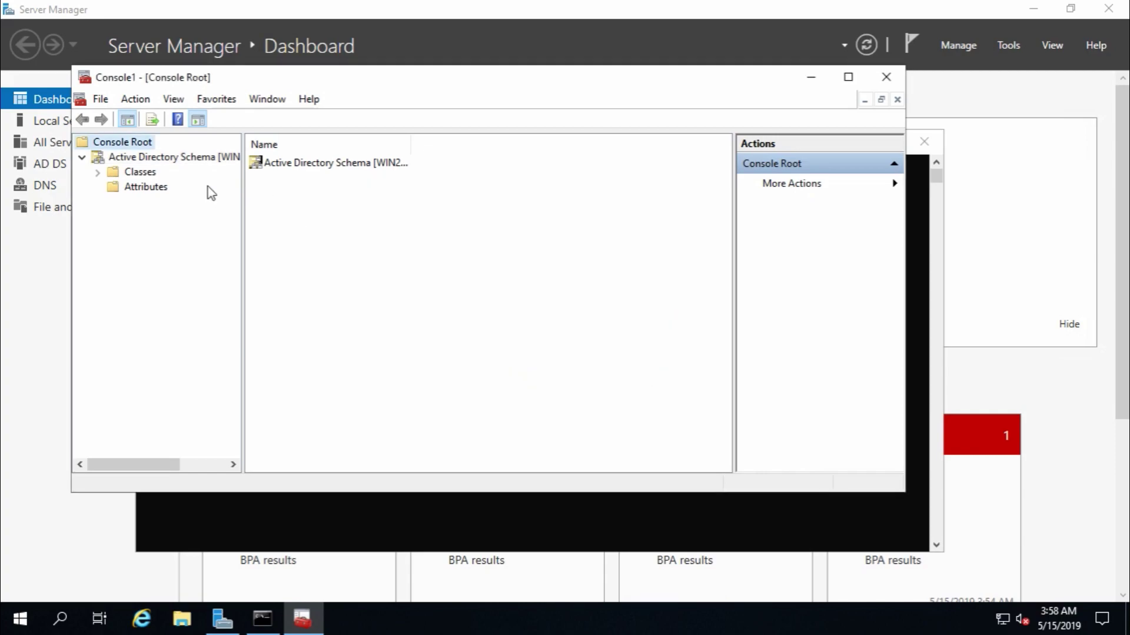
# Step: Verify WIN2K19.demo.local is the schema master, then close the console without saving
pyautogui.rightClick(194, 158)
pyautogui.click(215, 204)
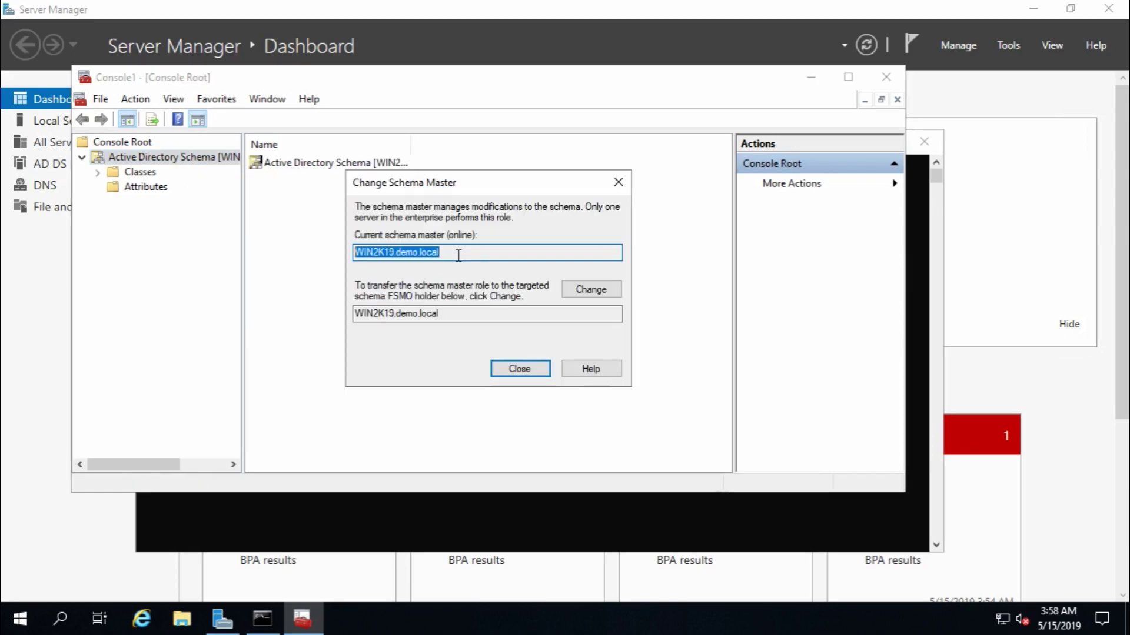
pyautogui.click(517, 367)
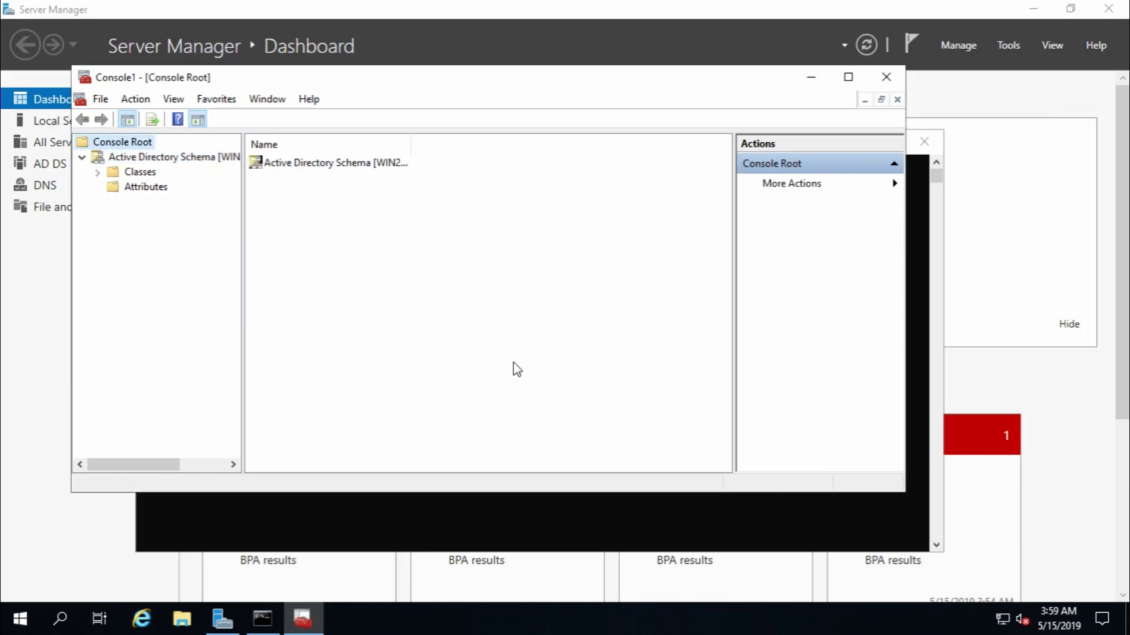
pyautogui.click(886, 77)
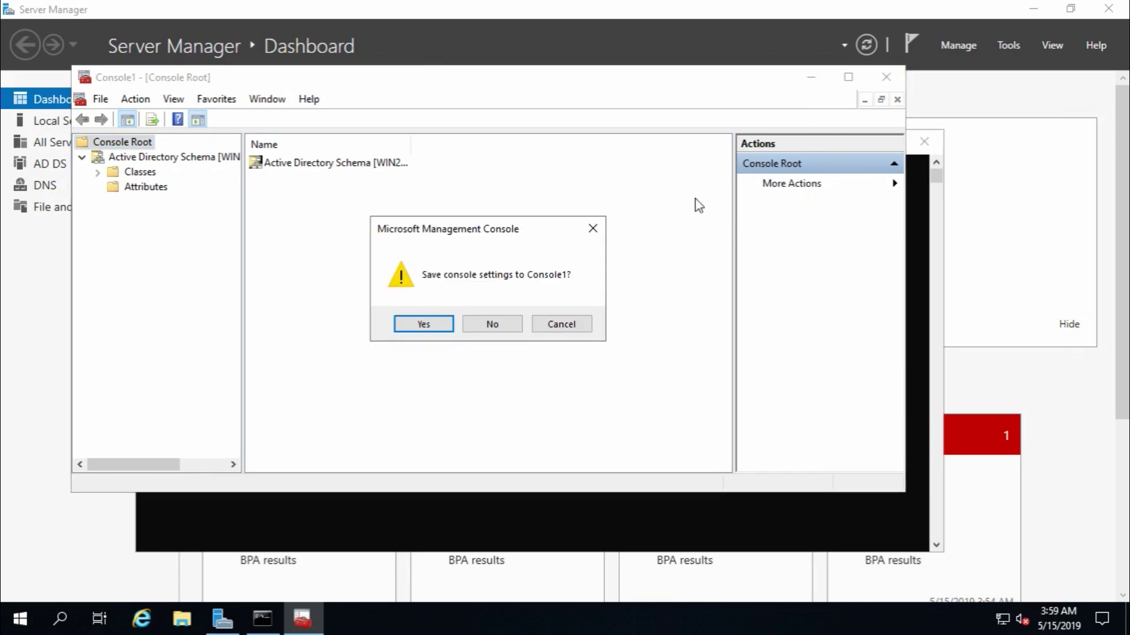
pyautogui.click(492, 324)
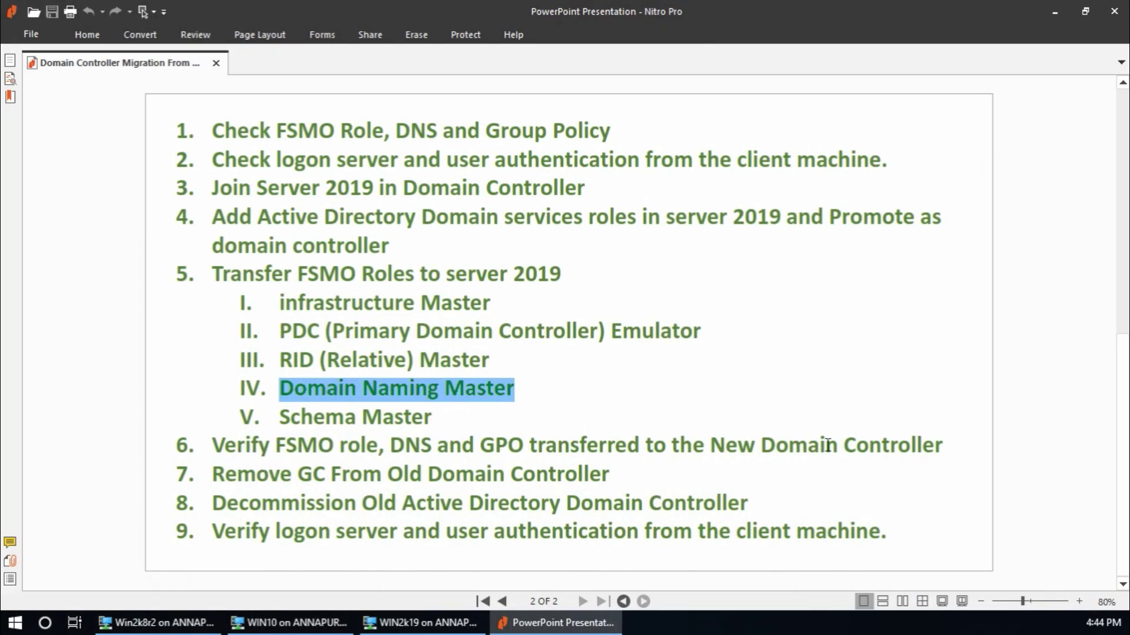
# Step: Rerun netdom query fsmo and confirm all five roles now list WIN2K19.demo.local
pyautogui.click(441, 625)
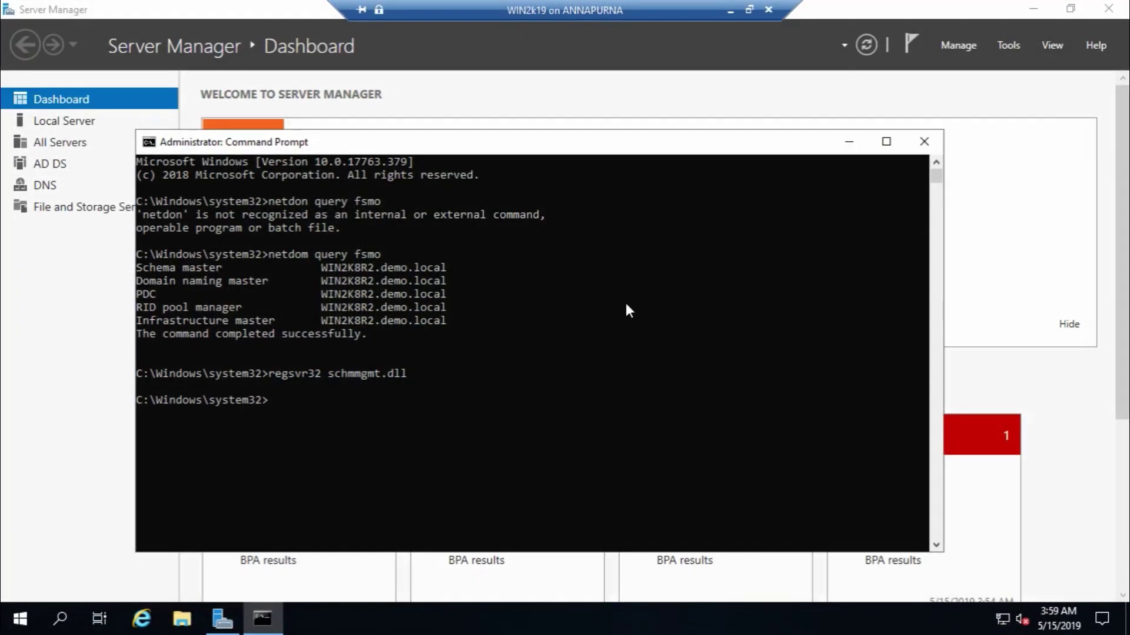
pyautogui.click(851, 143)
pyautogui.click(262, 619)
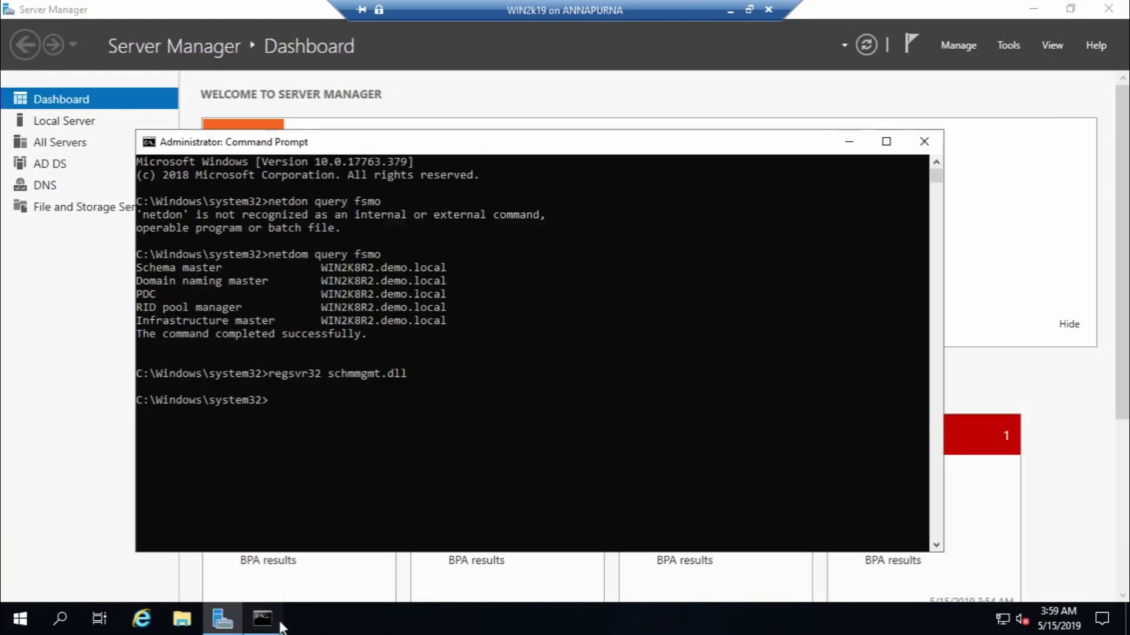
pyautogui.click(305, 492)
pyautogui.press('Up')
pyautogui.press('Up')
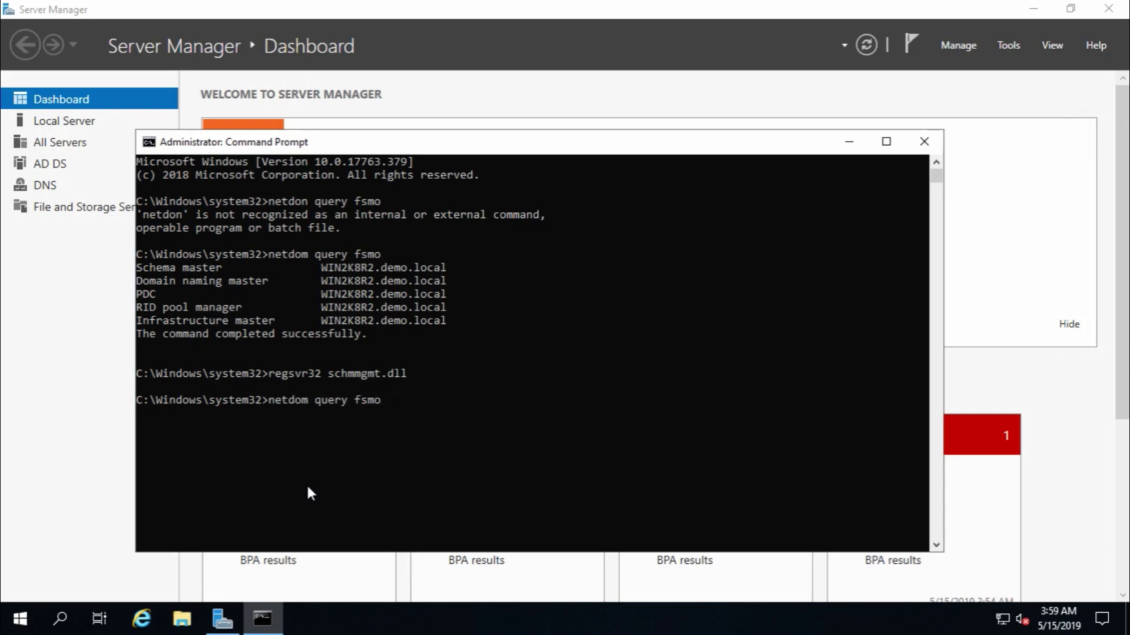
pyautogui.press('Return')
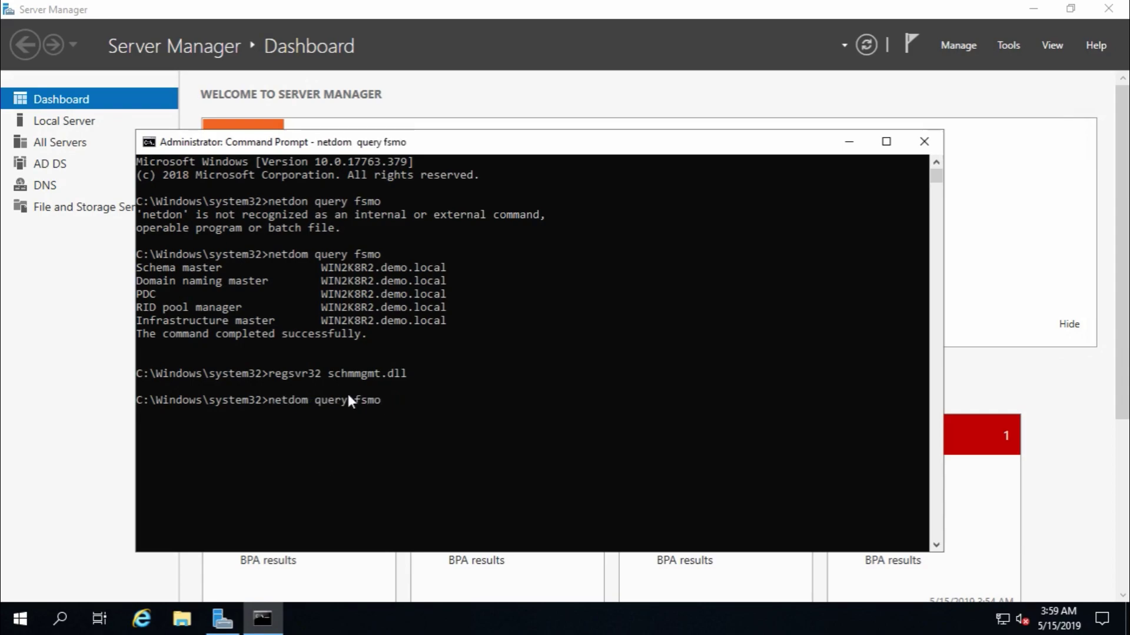
pyautogui.scroll(-1, 486, 407)
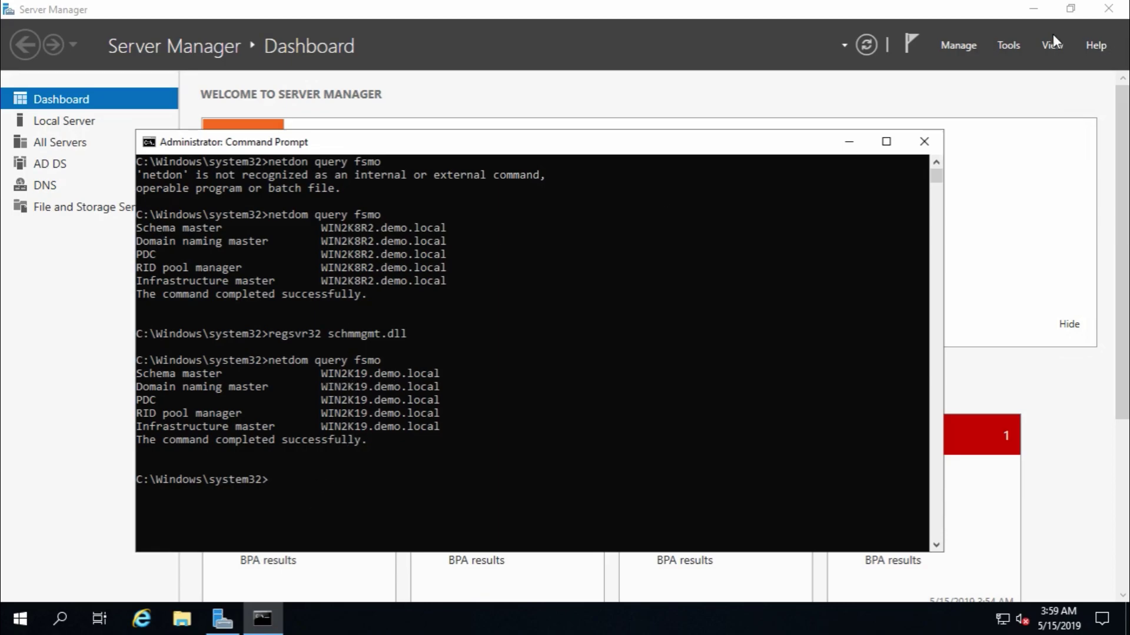
pyautogui.click(1008, 45)
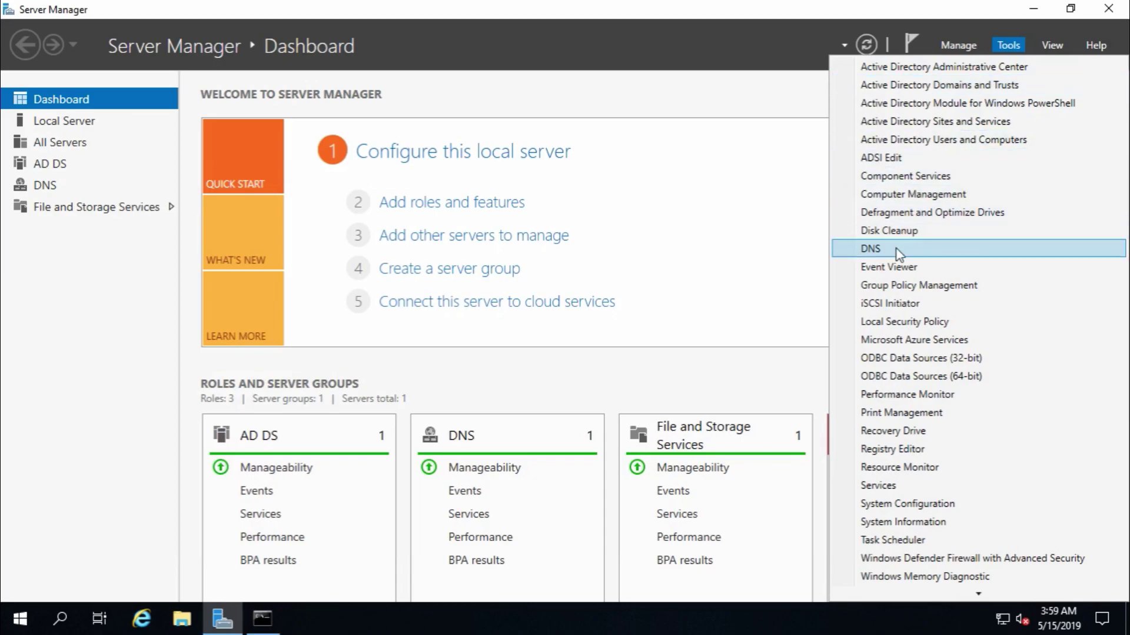
# Step: Check the WIN10, win2k19 and win2k8r2 host records in the demo.local forward zone
pyautogui.click(895, 249)
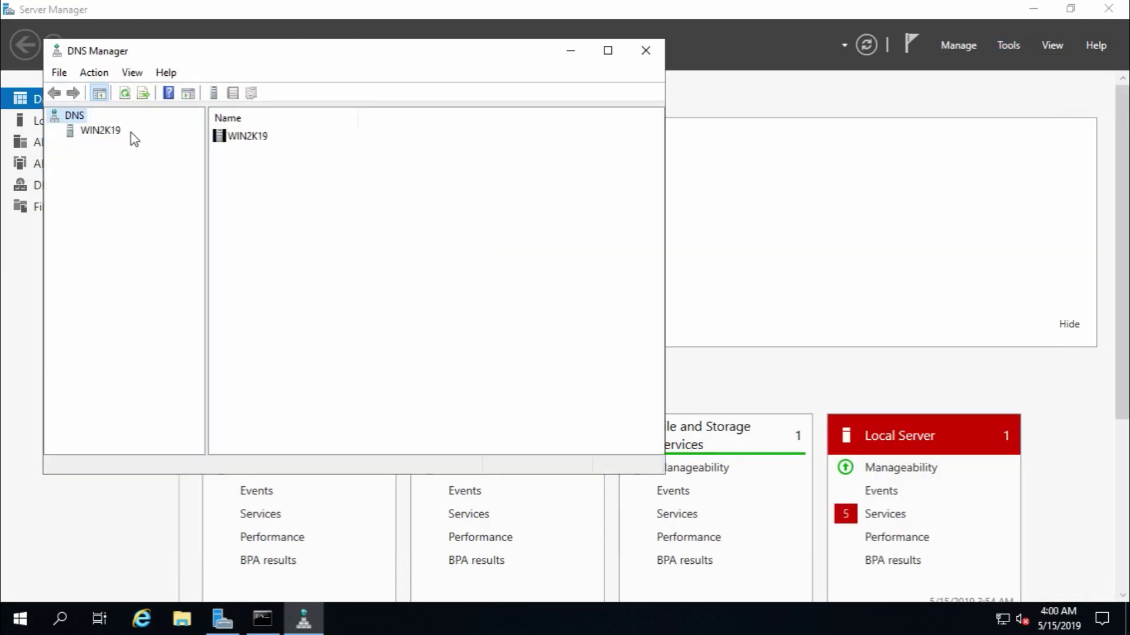
pyautogui.click(101, 131)
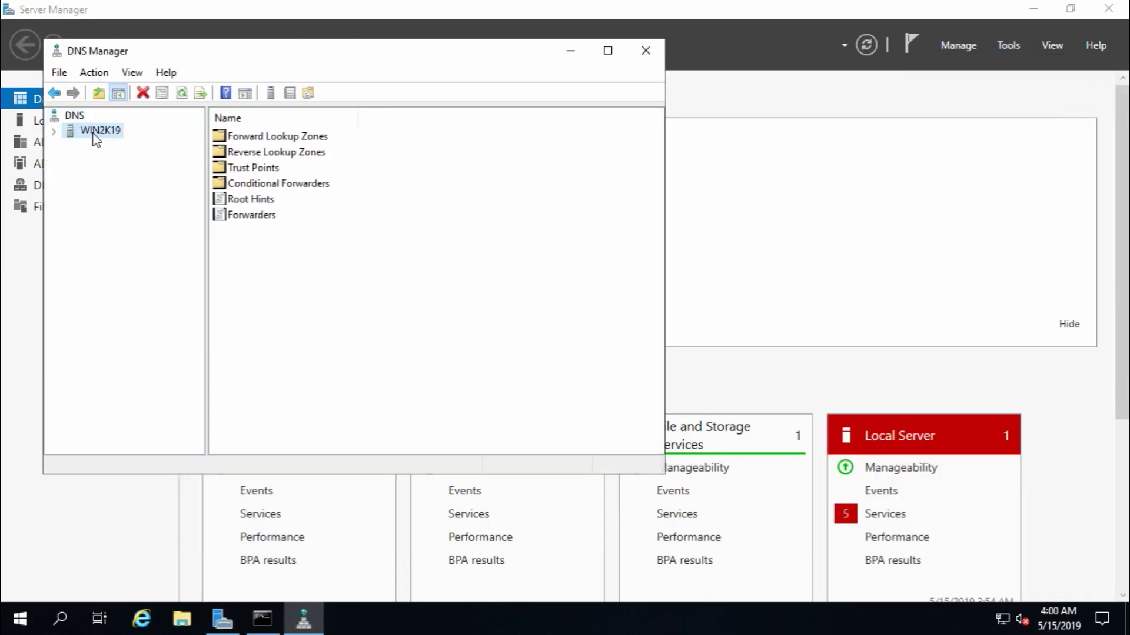
pyautogui.click(54, 132)
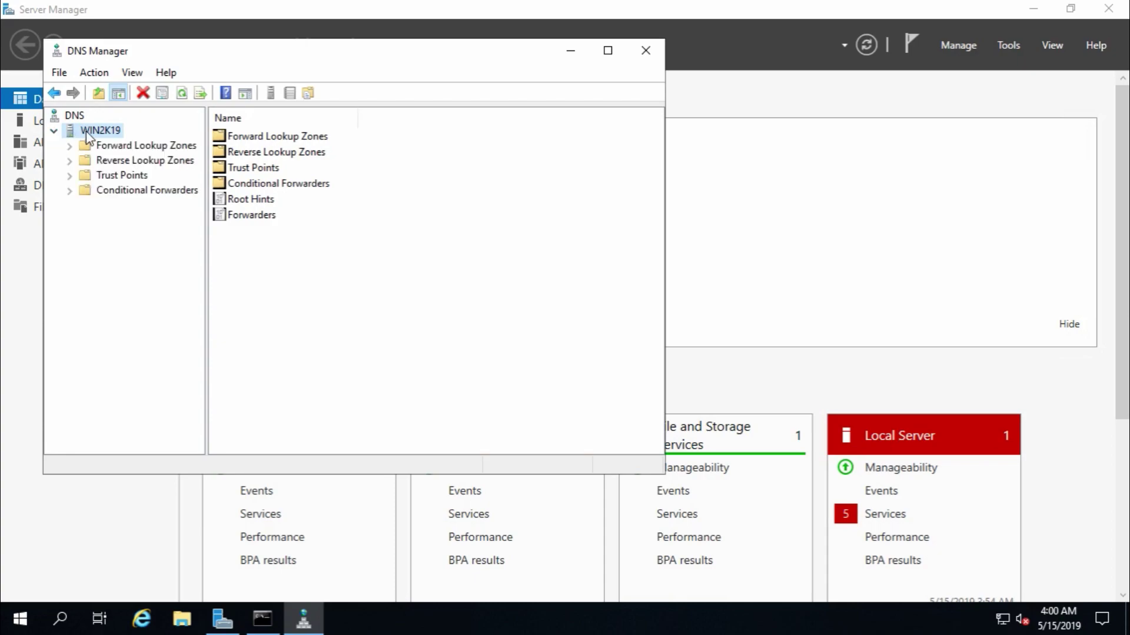
pyautogui.click(120, 161)
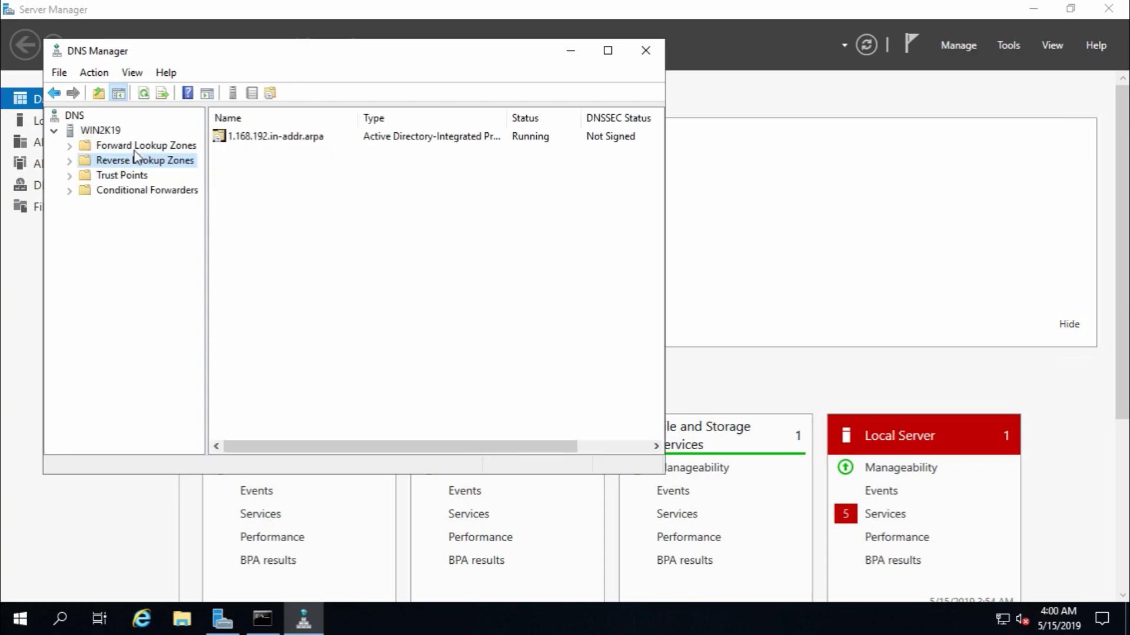
pyautogui.doubleClick(142, 147)
pyautogui.click(127, 176)
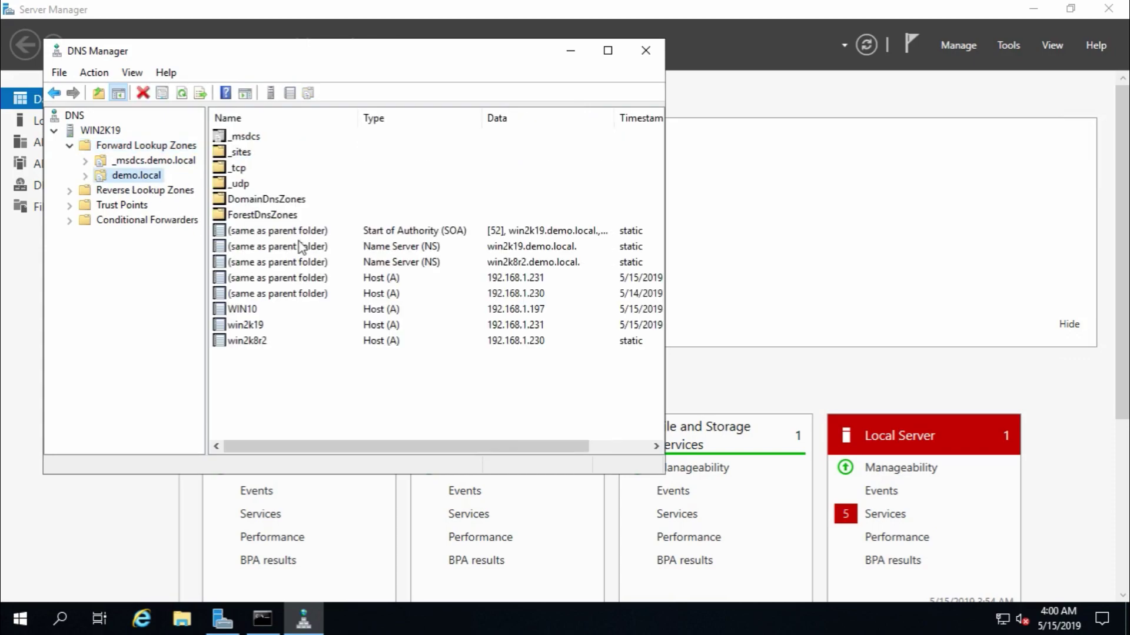
pyautogui.click(264, 311)
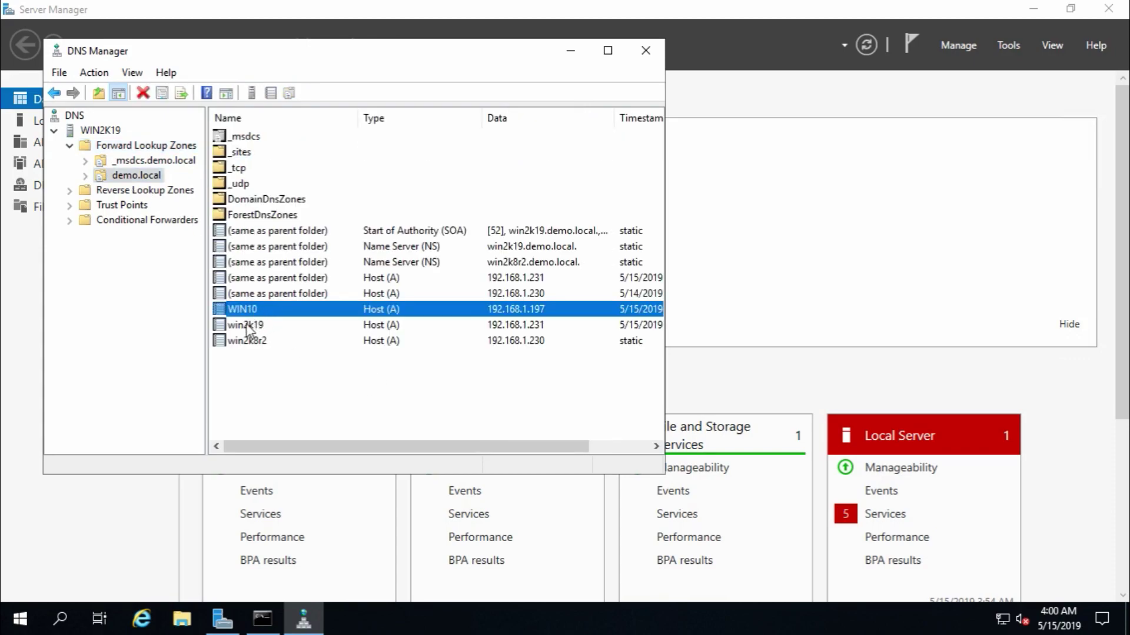
pyautogui.click(245, 327)
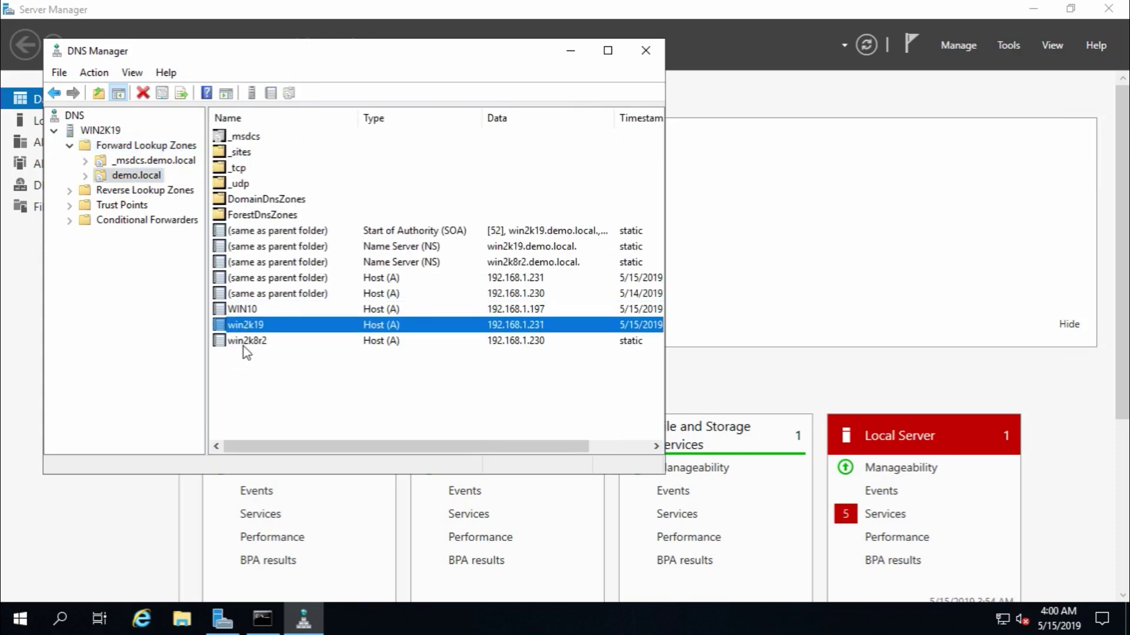
pyautogui.click(247, 343)
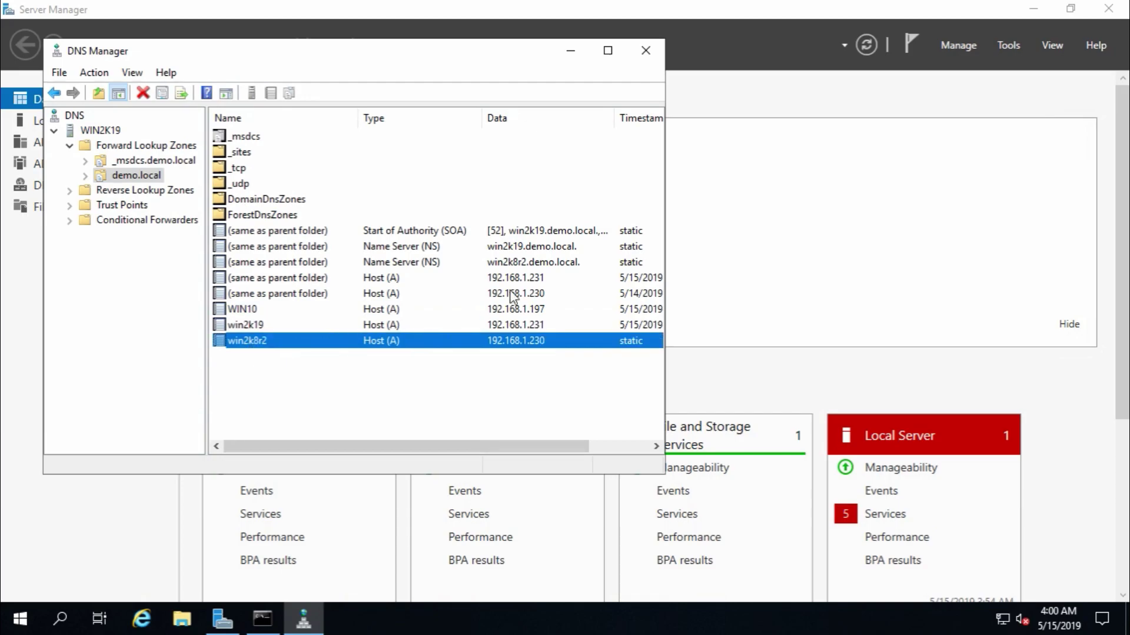
# Step: Review the PTR records in 1.168.192.in-addr.arpa, then close DNS Manager
pyautogui.doubleClick(157, 191)
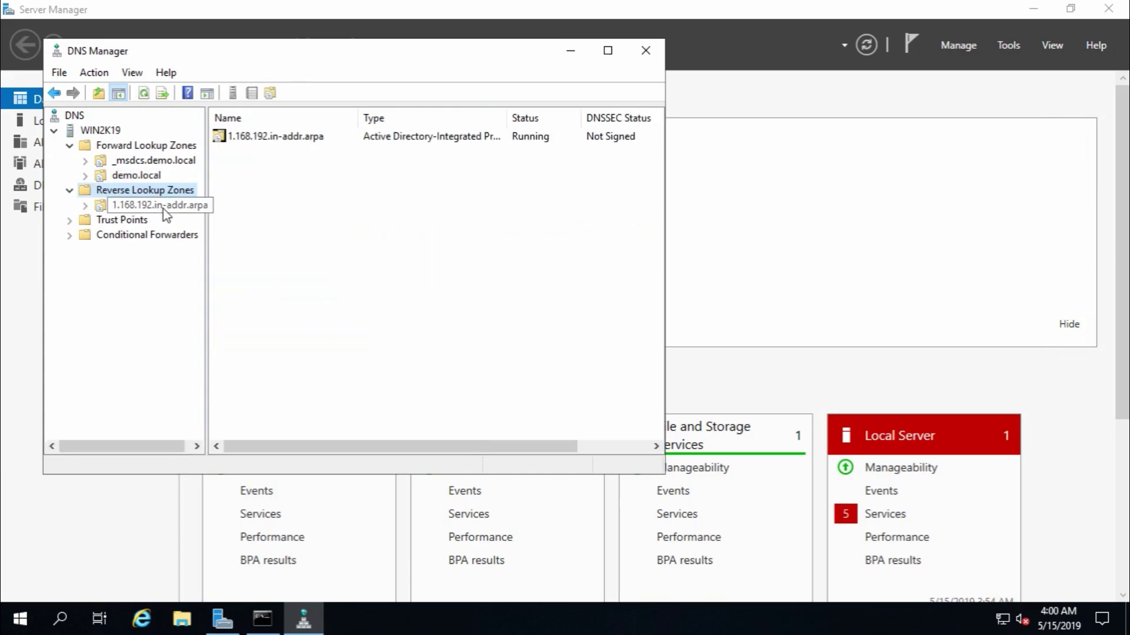
pyautogui.click(163, 208)
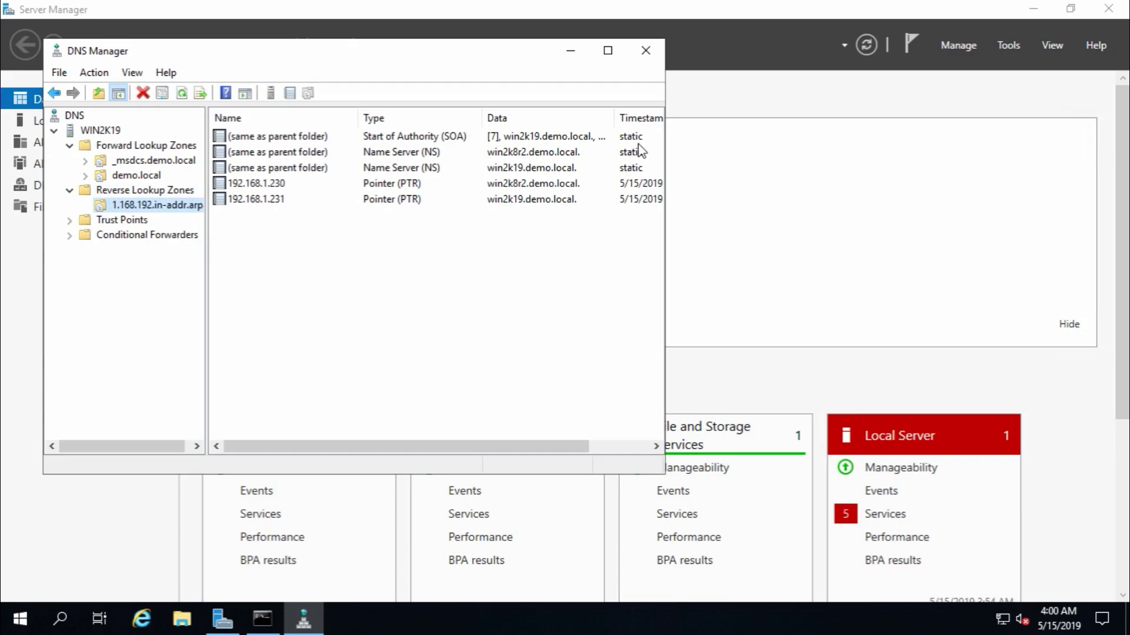
pyautogui.click(651, 58)
# Step: Expand the demo.local domain in Group Policy Management to show Default Domain Policy and DEMO Group Policy
pyautogui.click(1006, 45)
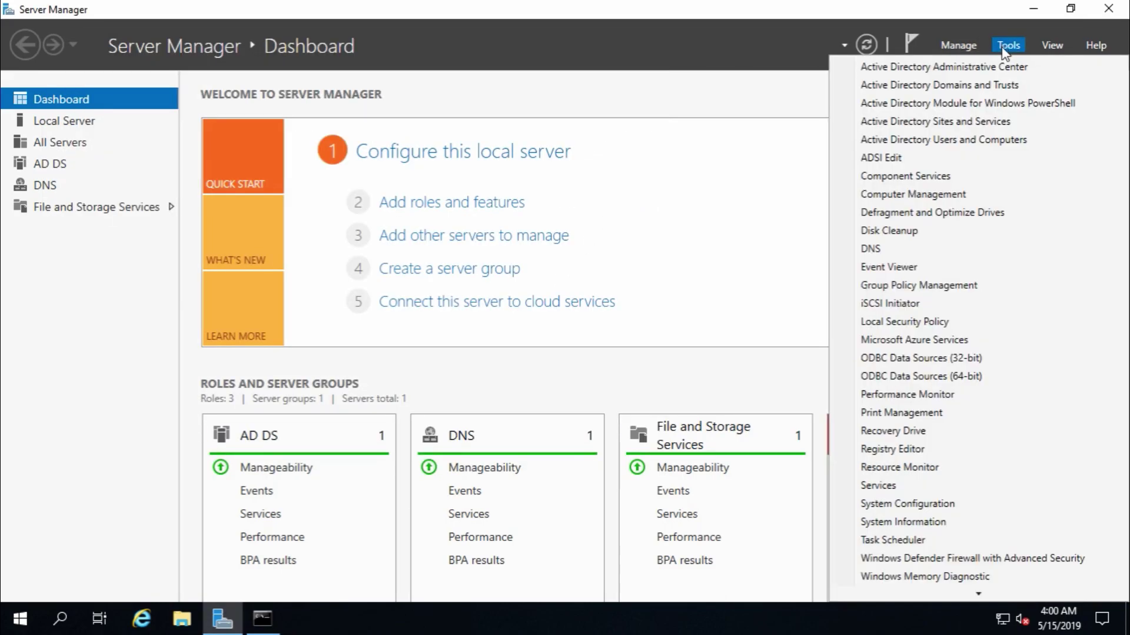
pyautogui.click(981, 286)
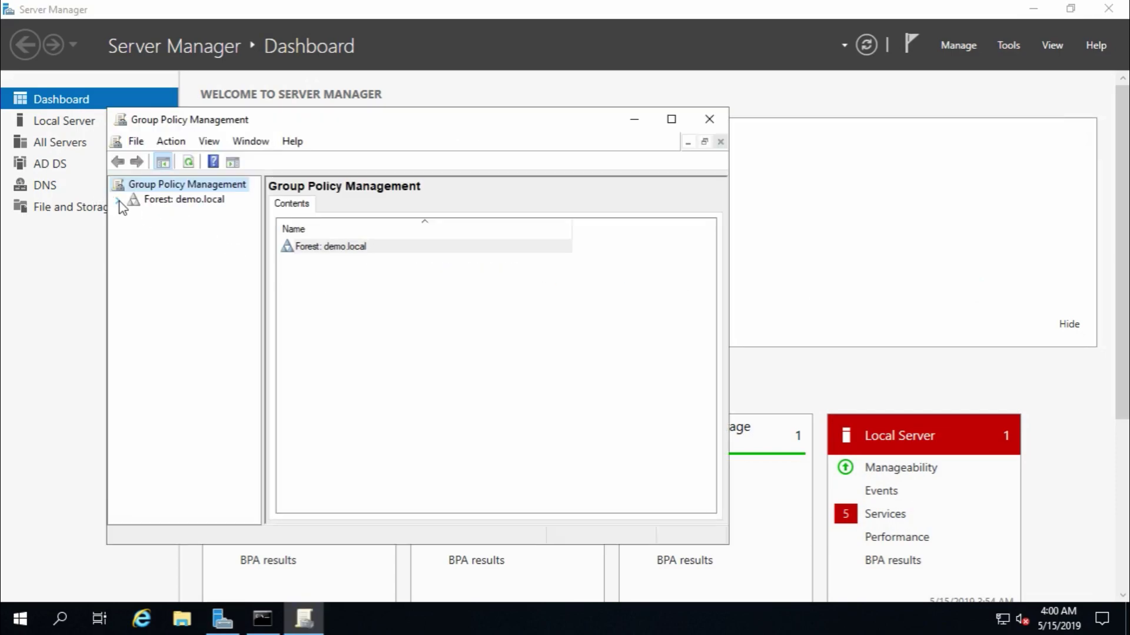
pyautogui.click(119, 201)
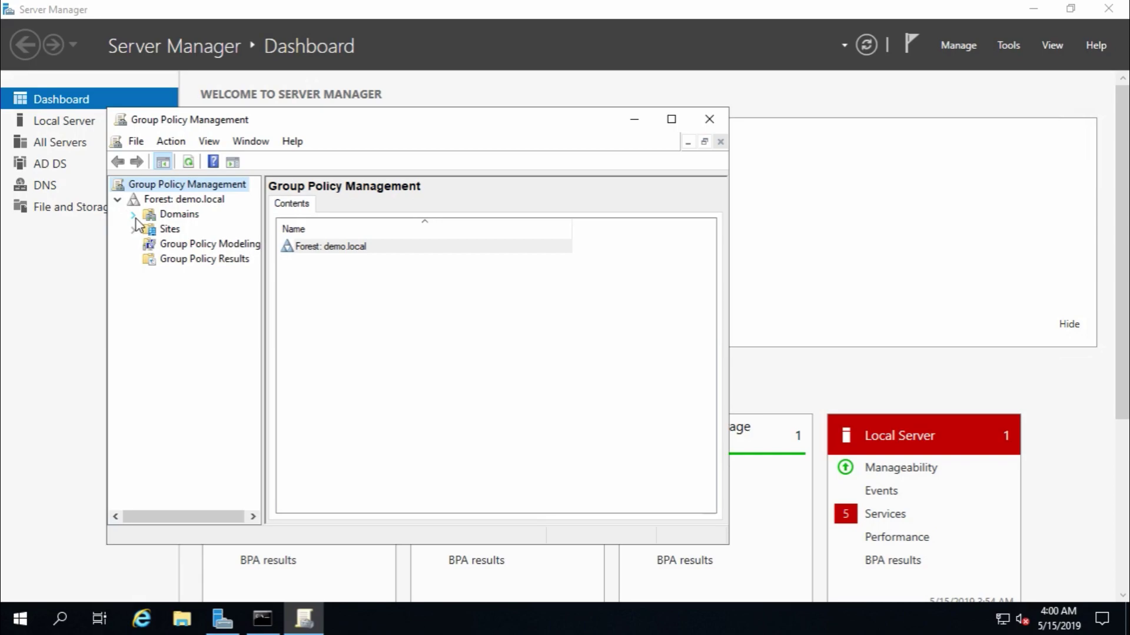
pyautogui.click(133, 214)
pyautogui.click(149, 229)
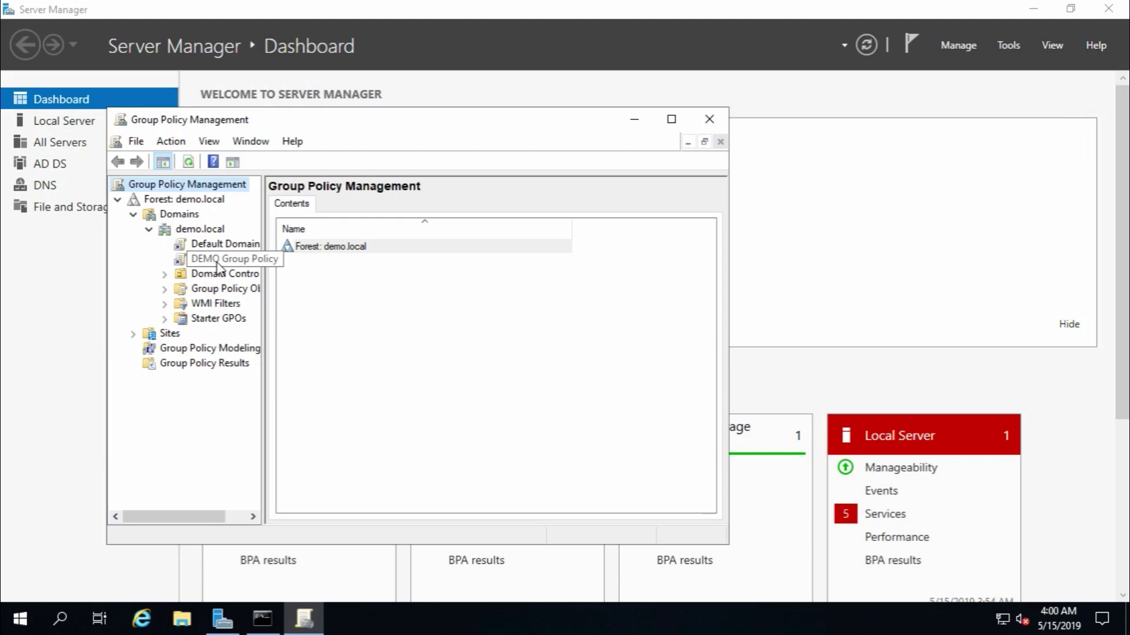
pyautogui.moveTo(643, 7)
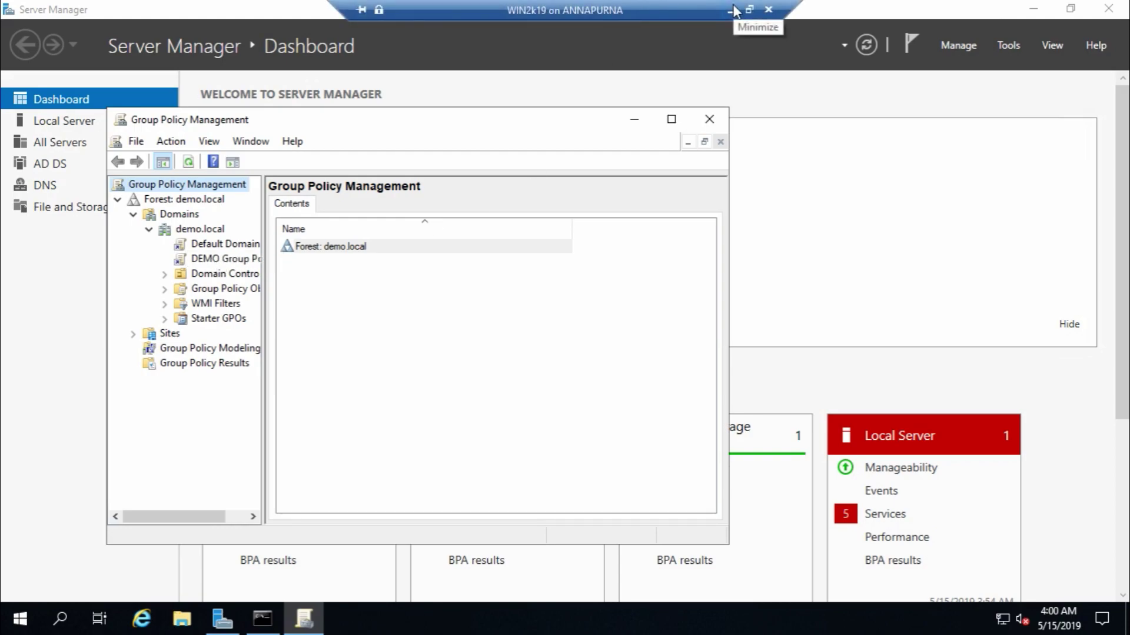
pyautogui.click(218, 620)
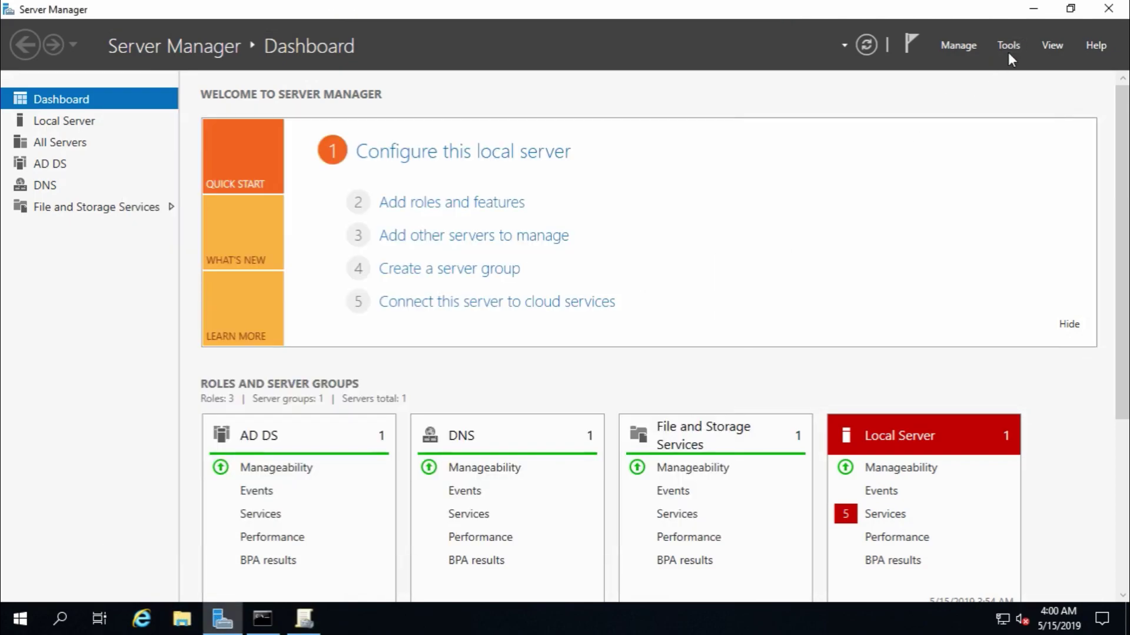
# Step: List demo.local's Domain Controllers, showing WIN2K19 and WIN2K8R2 both as GC
pyautogui.click(1004, 47)
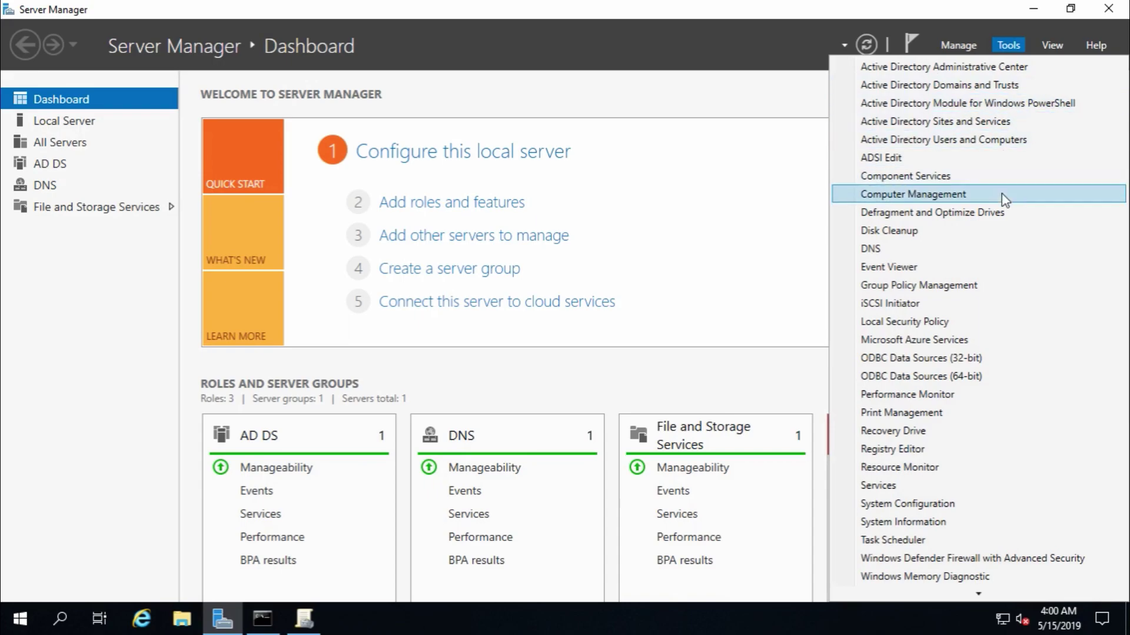
pyautogui.click(979, 141)
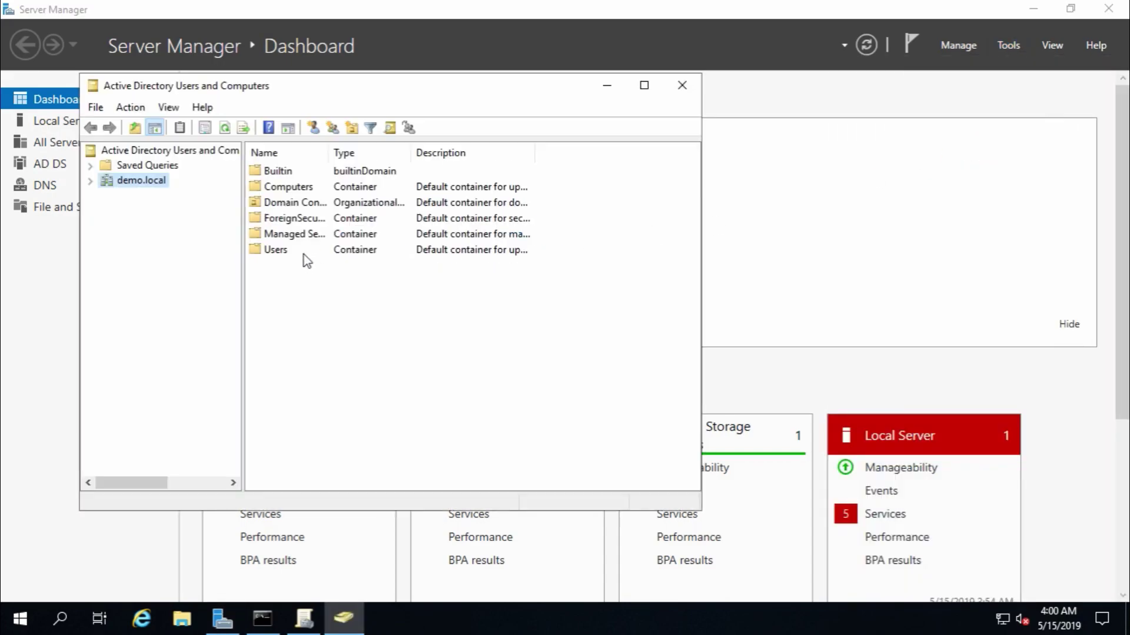
pyautogui.click(644, 86)
pyautogui.click(10, 102)
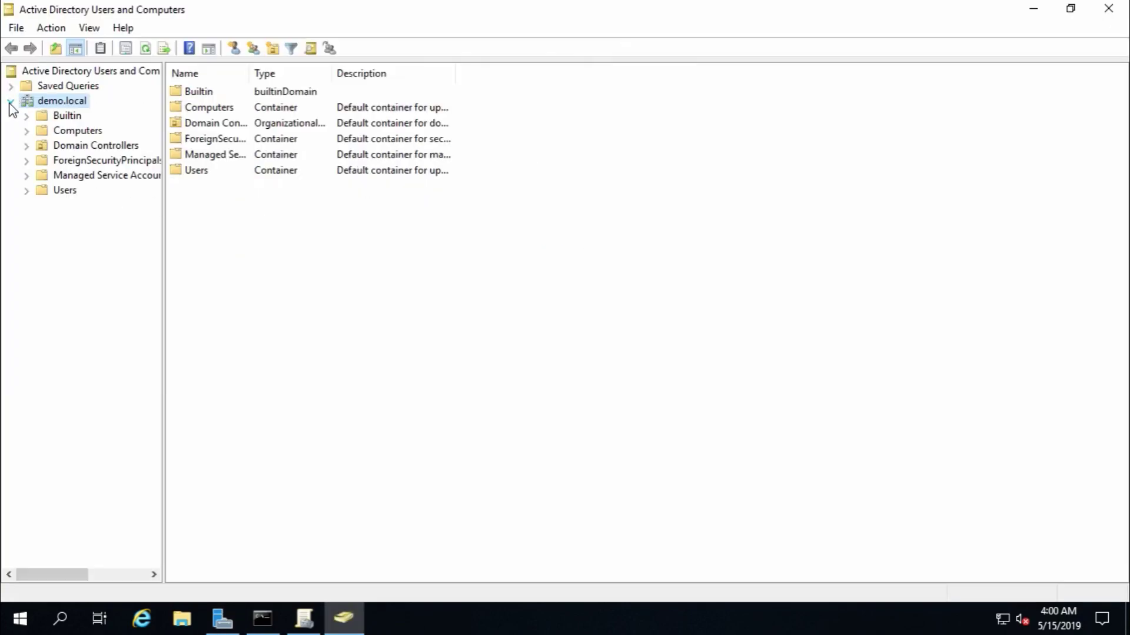
pyautogui.click(80, 132)
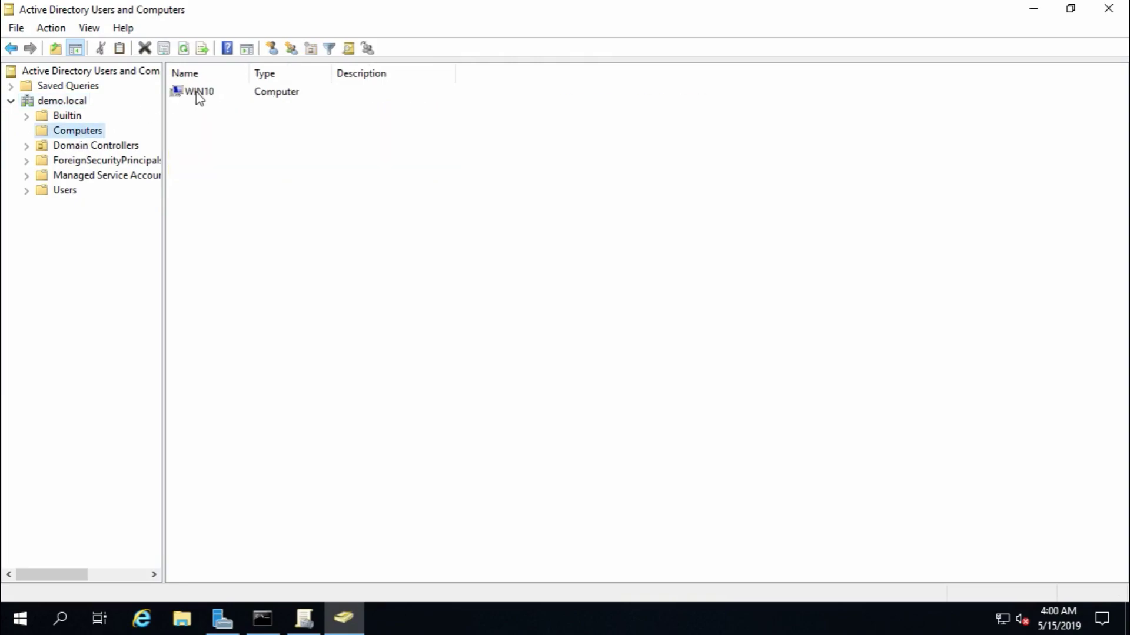
pyautogui.click(121, 149)
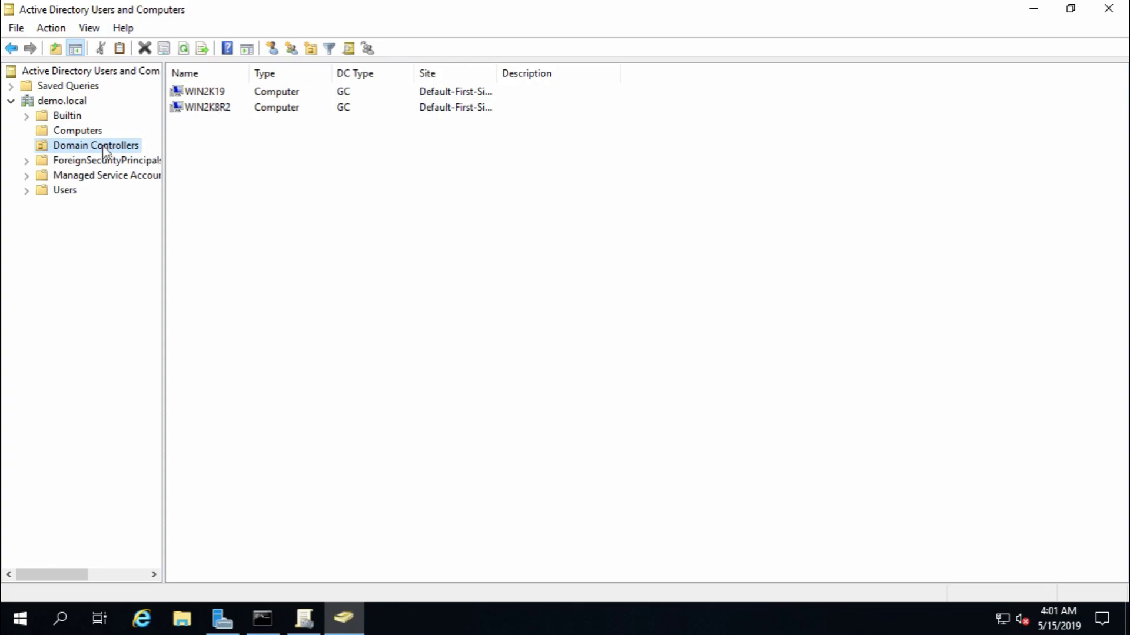
pyautogui.click(216, 112)
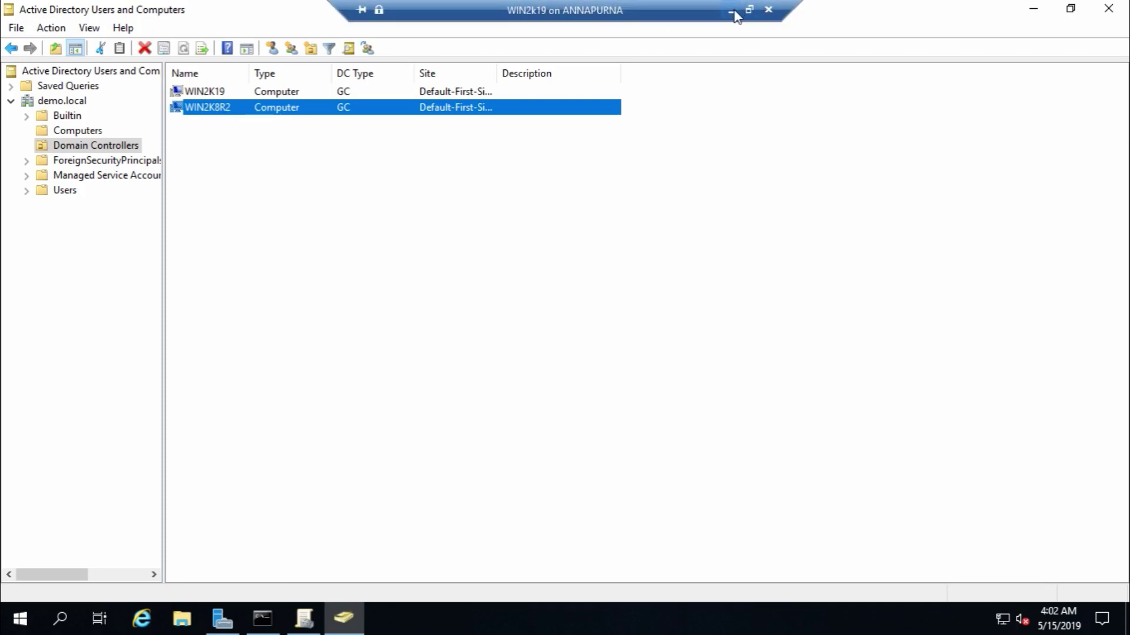
pyautogui.click(740, 13)
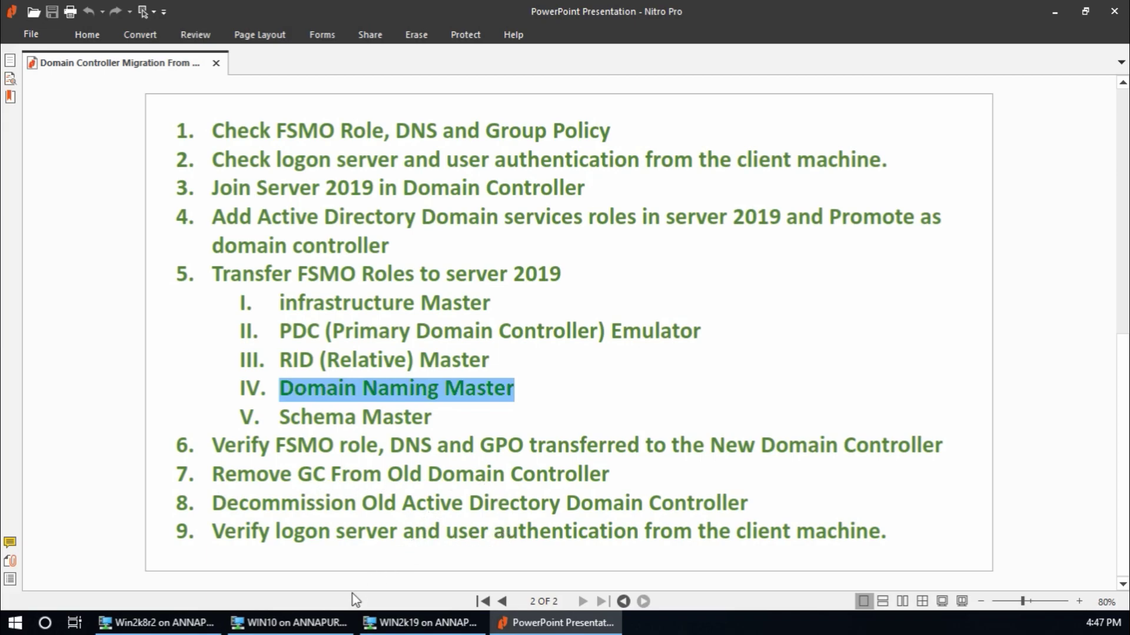
# Step: Clear the Global Catalog checkbox in WIN2K8R2's NTDS Settings and apply the change
pyautogui.click(405, 628)
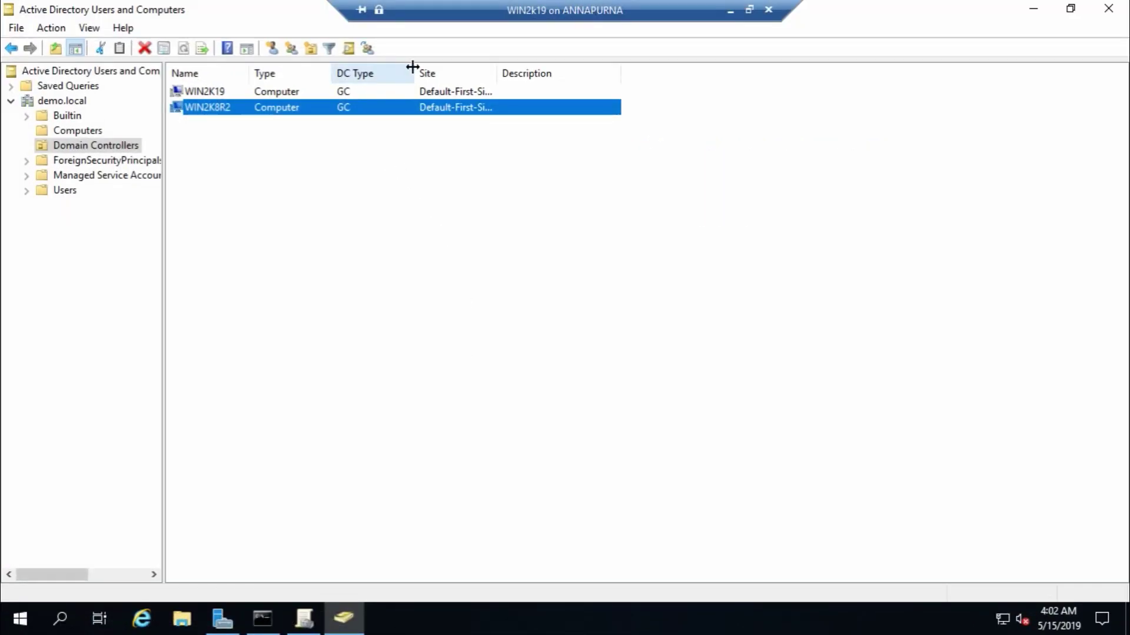
pyautogui.moveTo(414, 66); pyautogui.dragTo(441, 68)
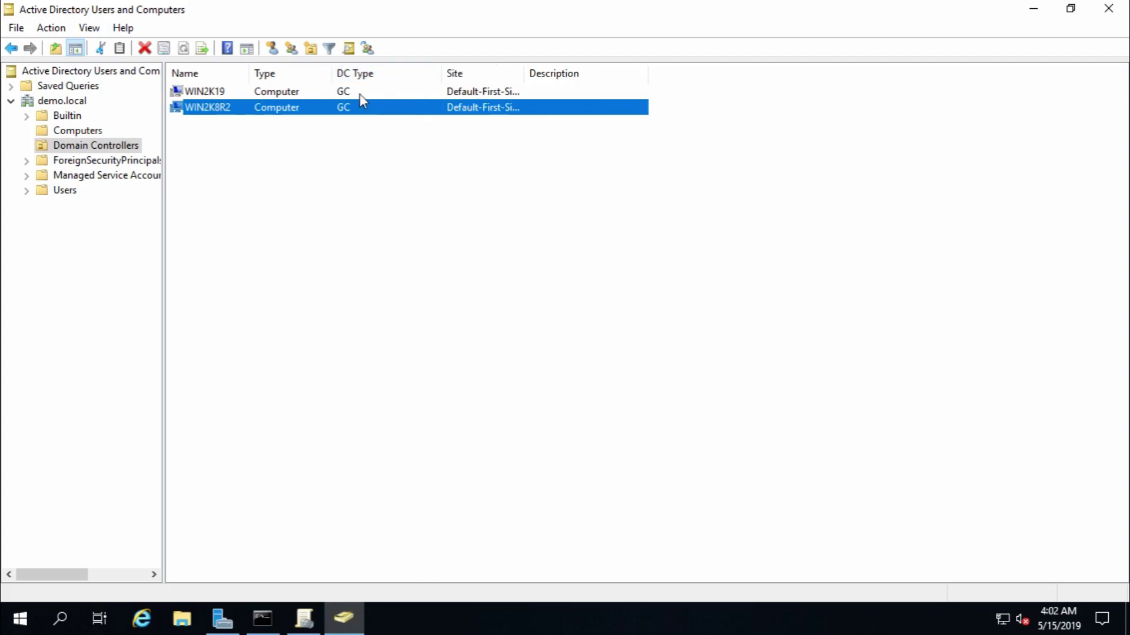
pyautogui.doubleClick(224, 111)
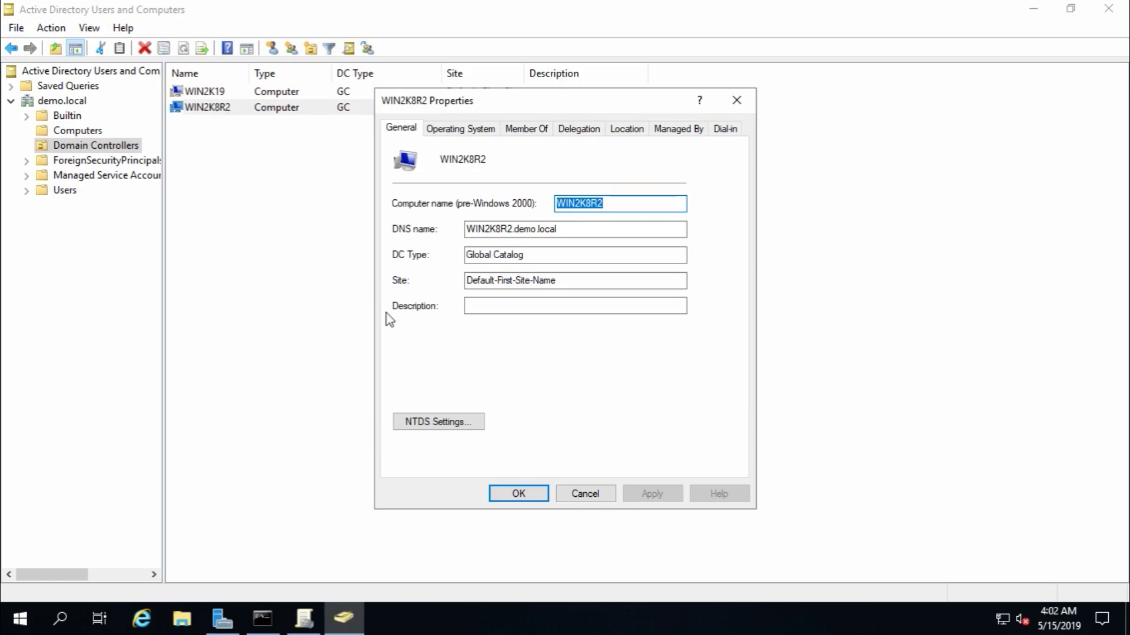
pyautogui.click(425, 429)
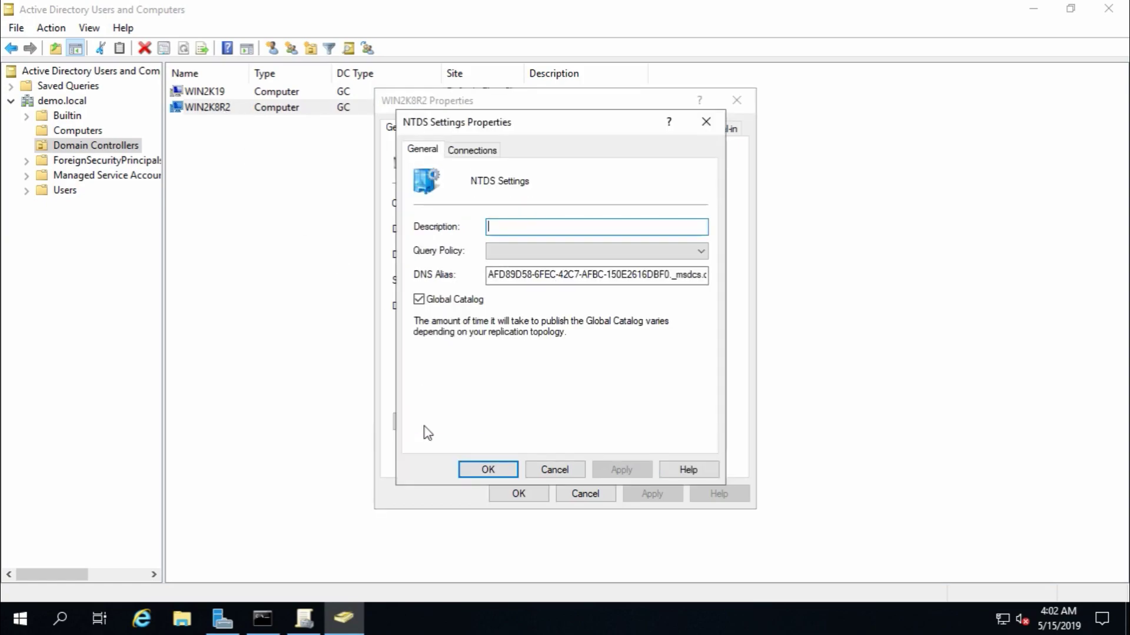
pyautogui.click(456, 303)
pyautogui.click(624, 469)
pyautogui.click(487, 468)
pyautogui.click(518, 494)
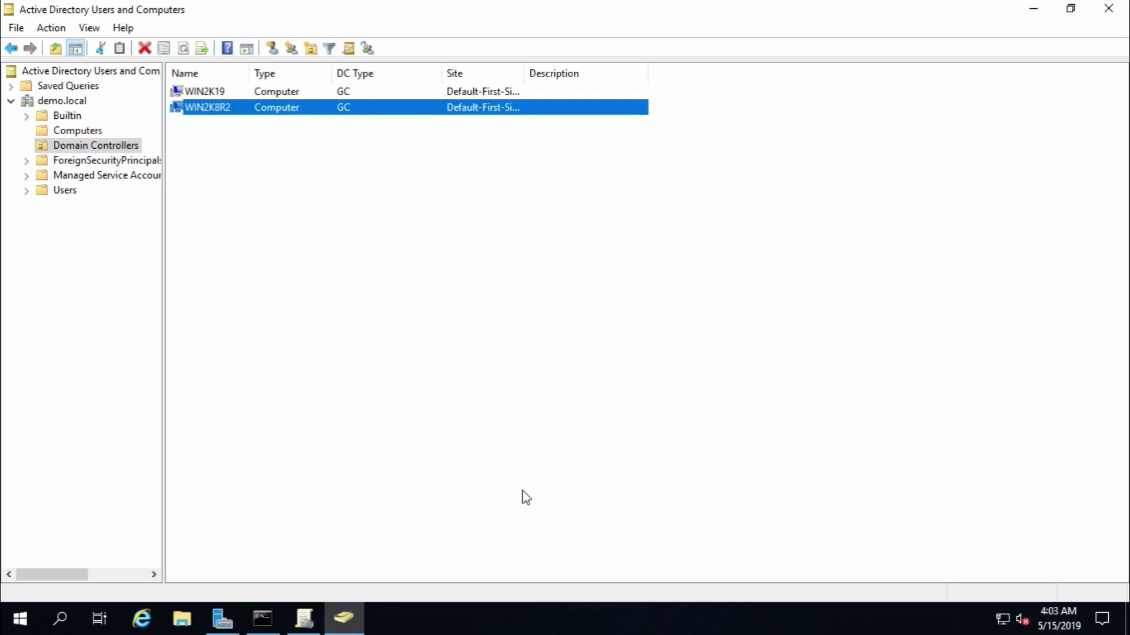
# Step: On the Win2k8r2 server, confirm the Domain Controllers list now shows WIN2K8R2 as DC, not GC
pyautogui.moveTo(686, 4)
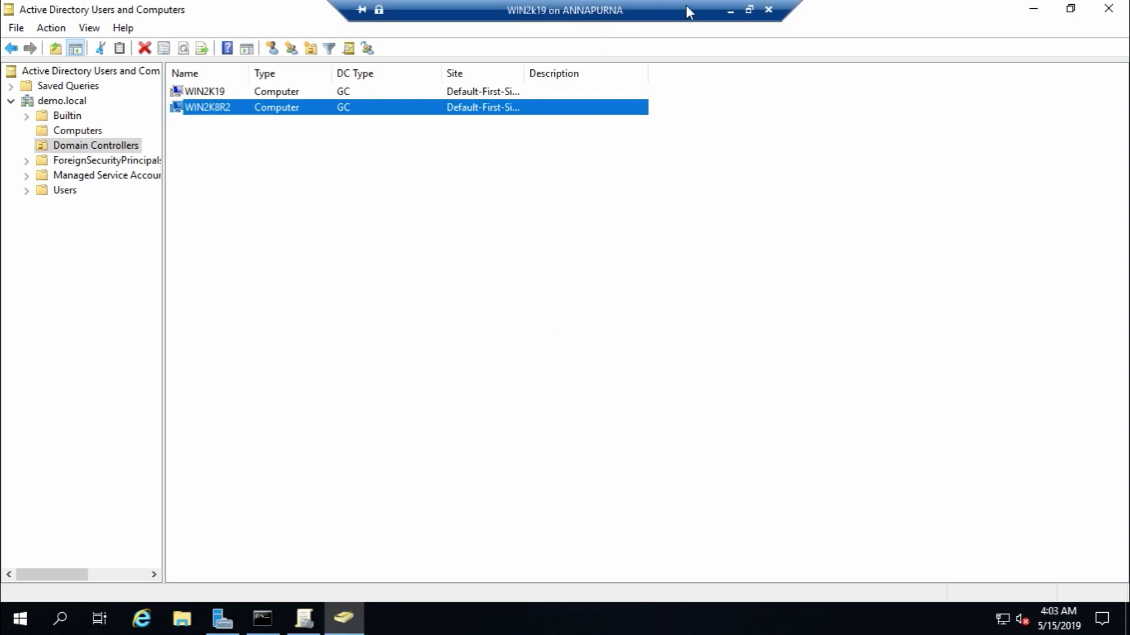
pyautogui.click(730, 12)
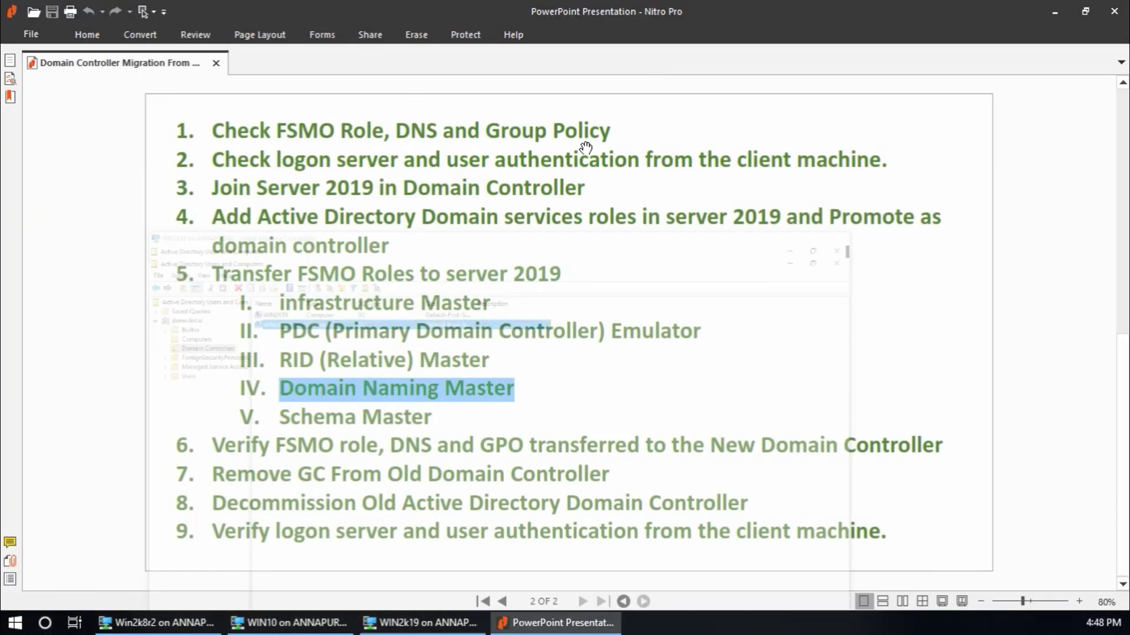
pyautogui.click(169, 625)
pyautogui.click(259, 625)
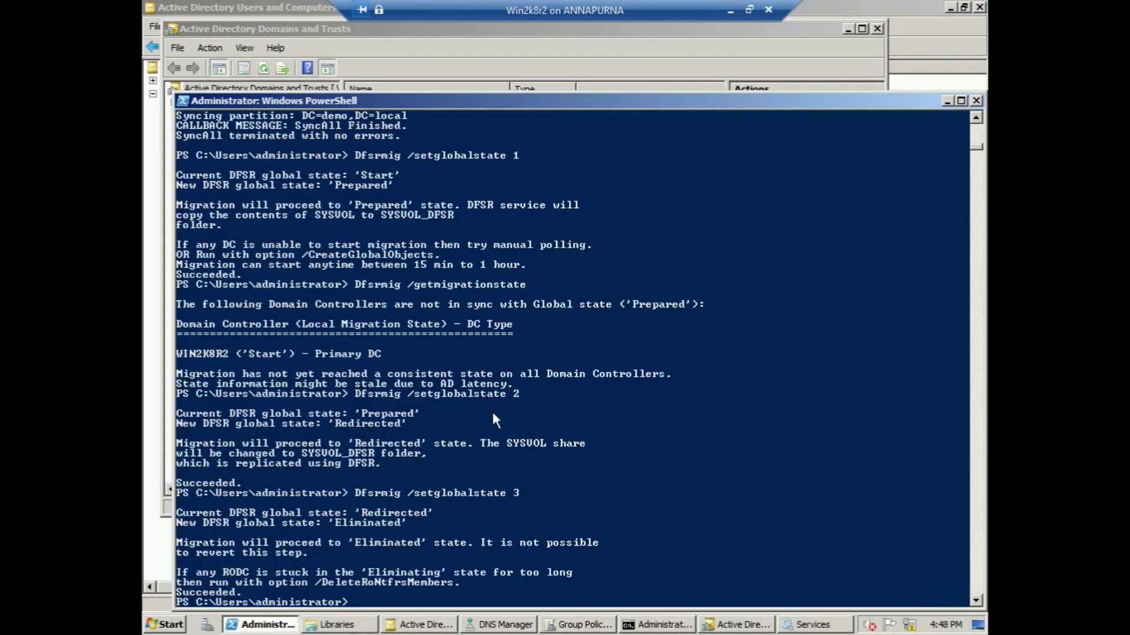
pyautogui.click(416, 622)
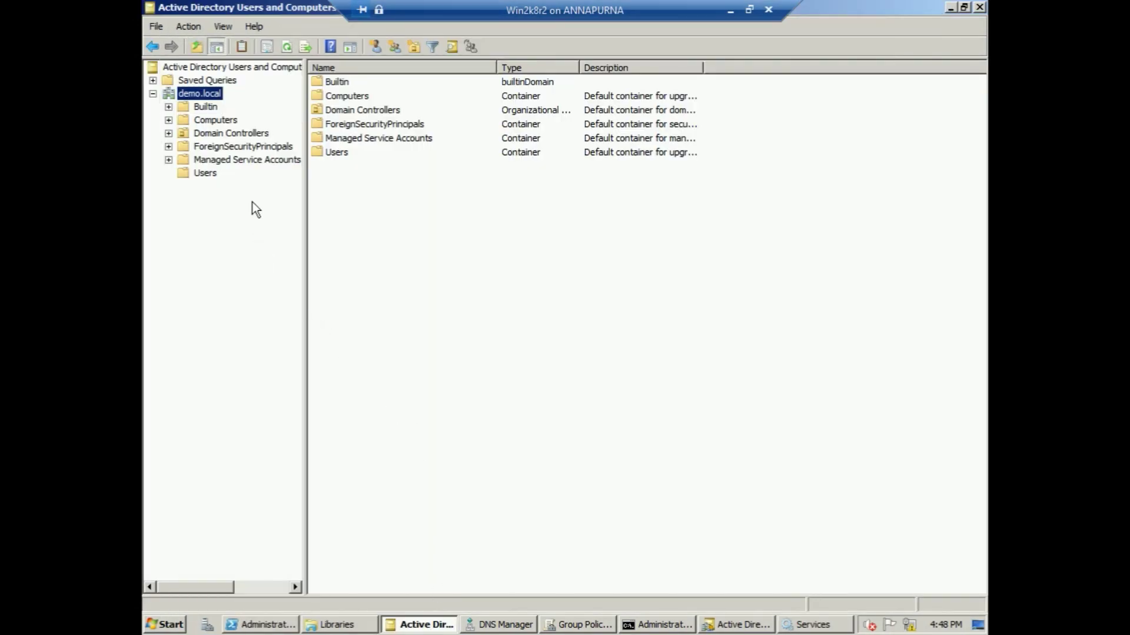
pyautogui.click(249, 133)
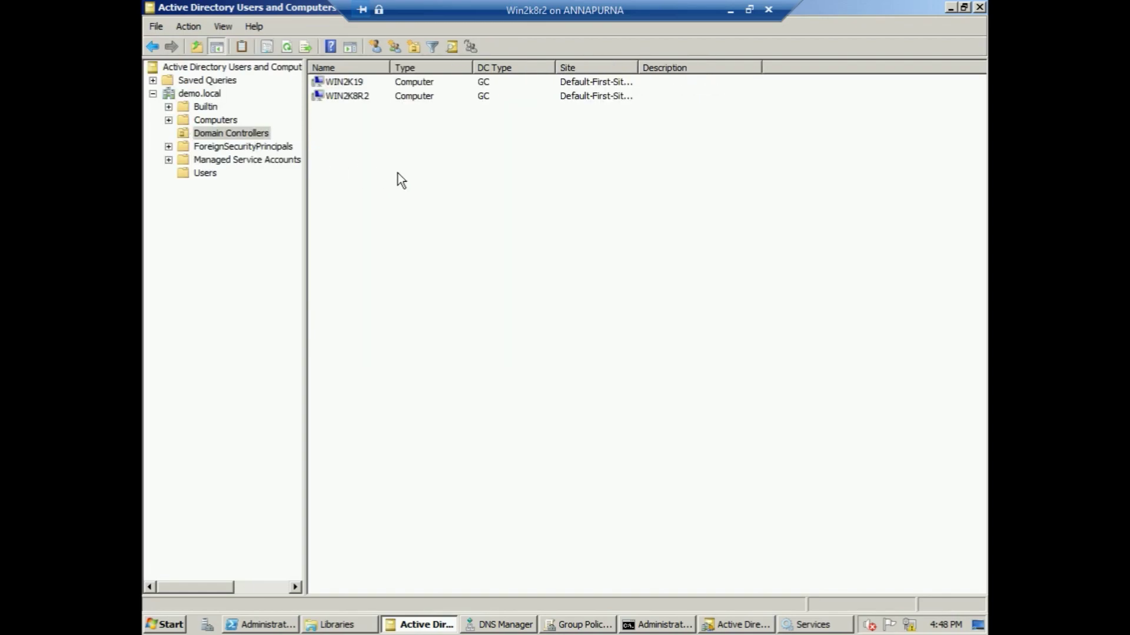
pyautogui.click(351, 98)
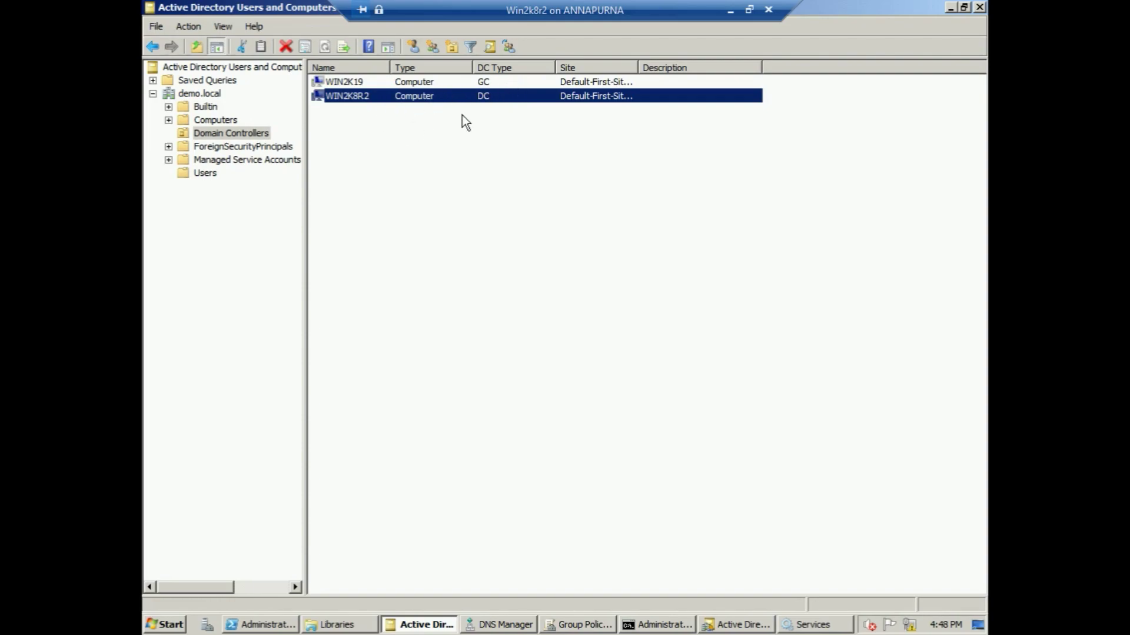
pyautogui.moveTo(550, 67); pyautogui.dragTo(596, 67)
pyautogui.click(513, 136)
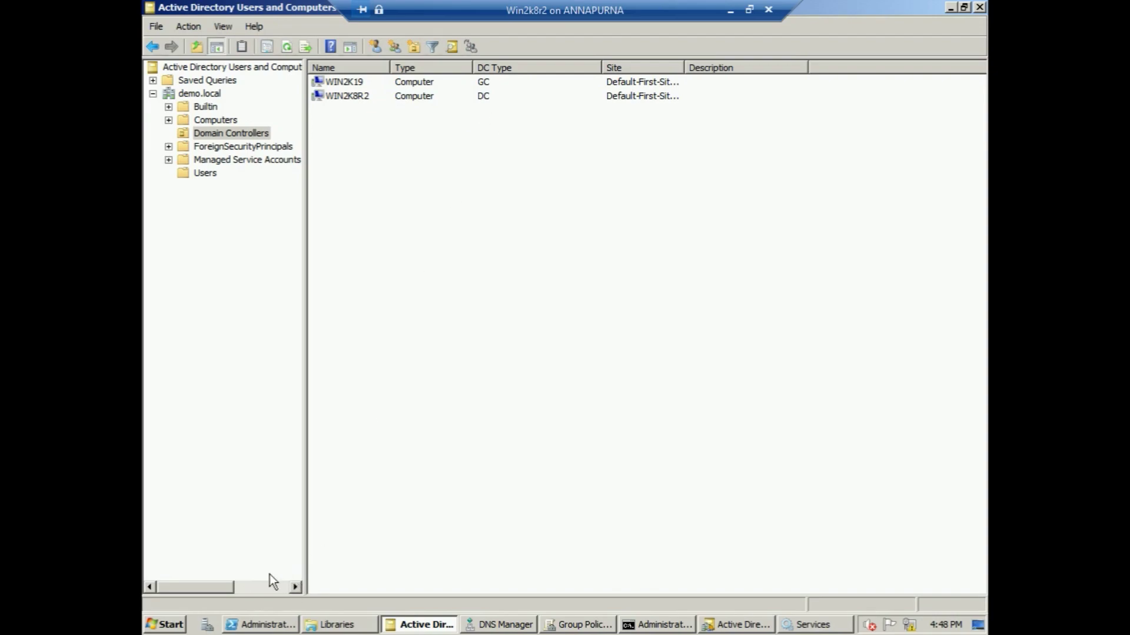
pyautogui.click(802, 628)
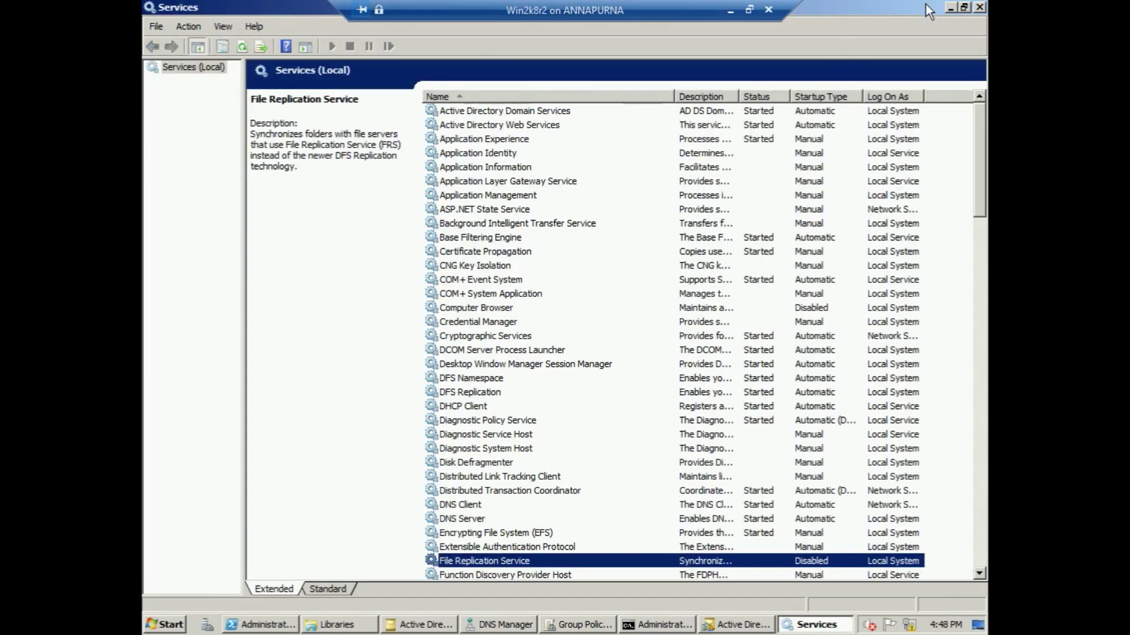
# Step: Launch dcpromo from the Start menu search on the old server
pyautogui.click(169, 626)
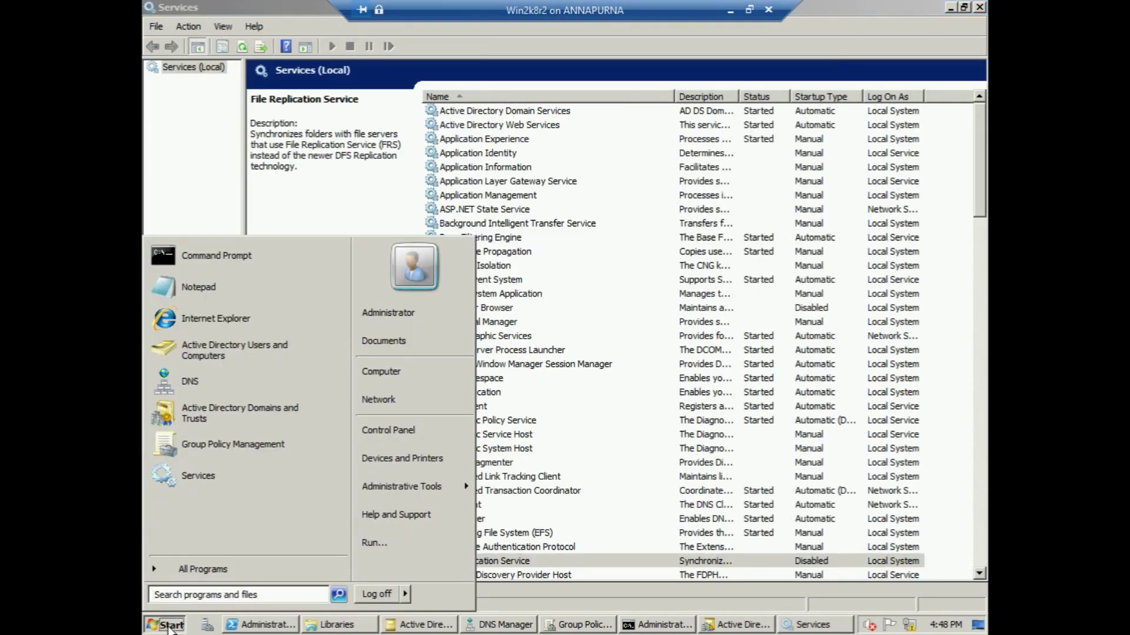
pyautogui.write('dec')
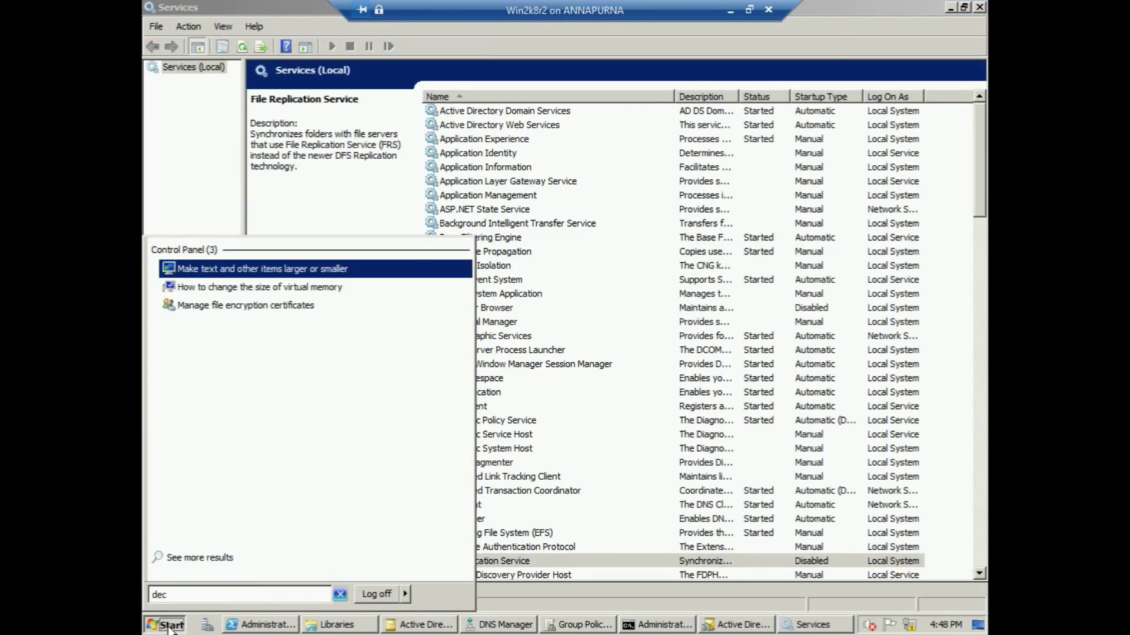
pyautogui.press('Escape')
pyautogui.write('dcpromo')
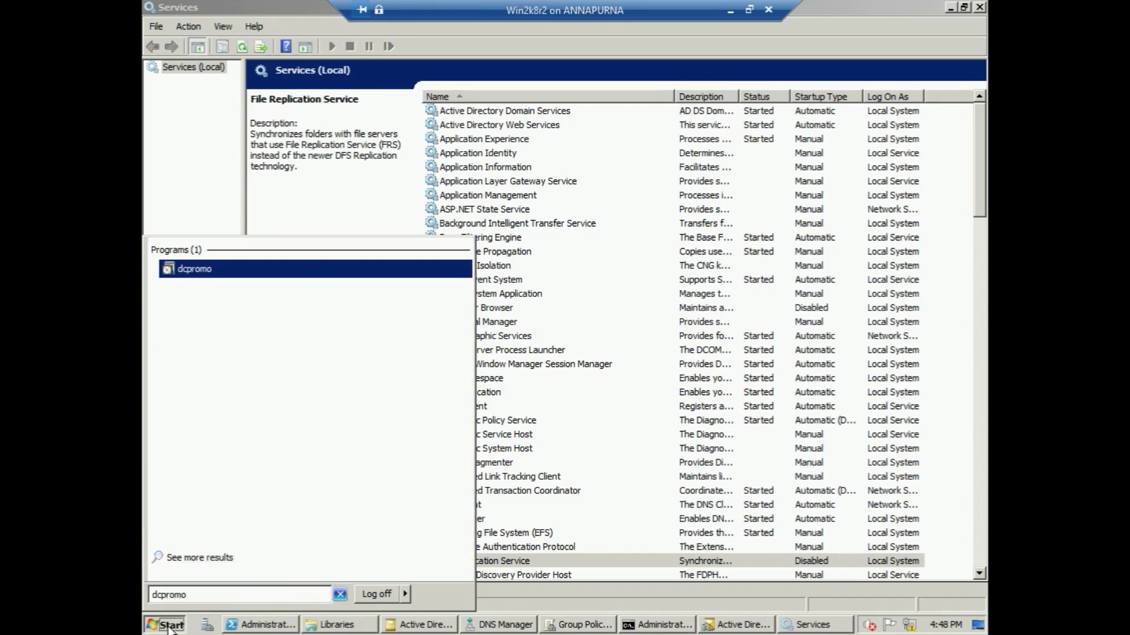
pyautogui.press('Return')
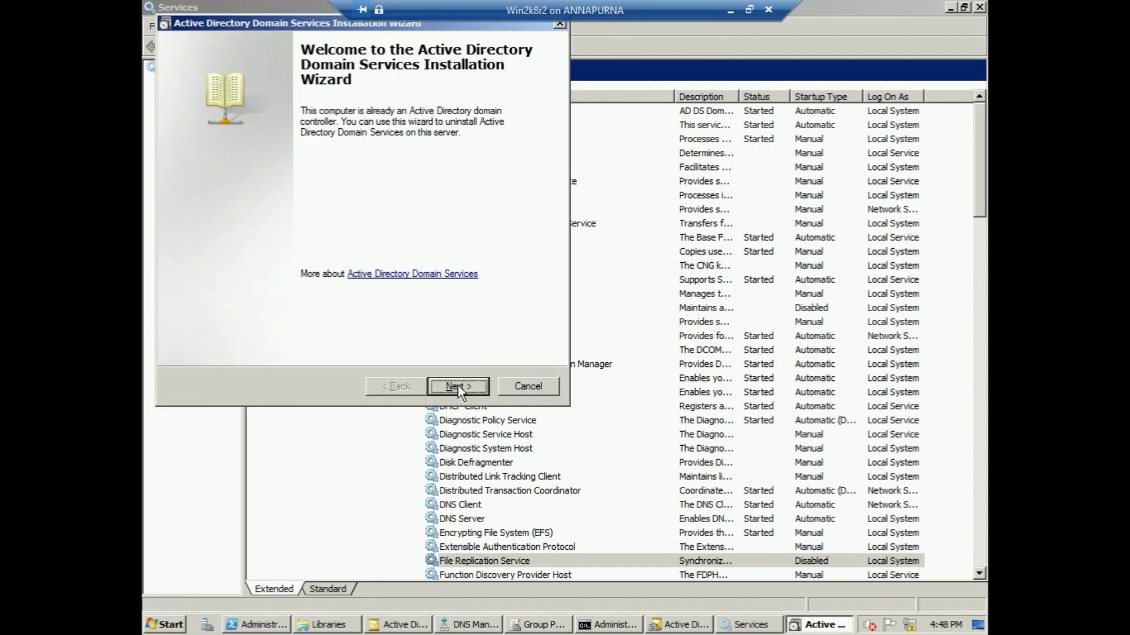
# Step: Leave 'Delete the domain' unchecked and enter and confirm the new Administrator password
pyautogui.click(465, 387)
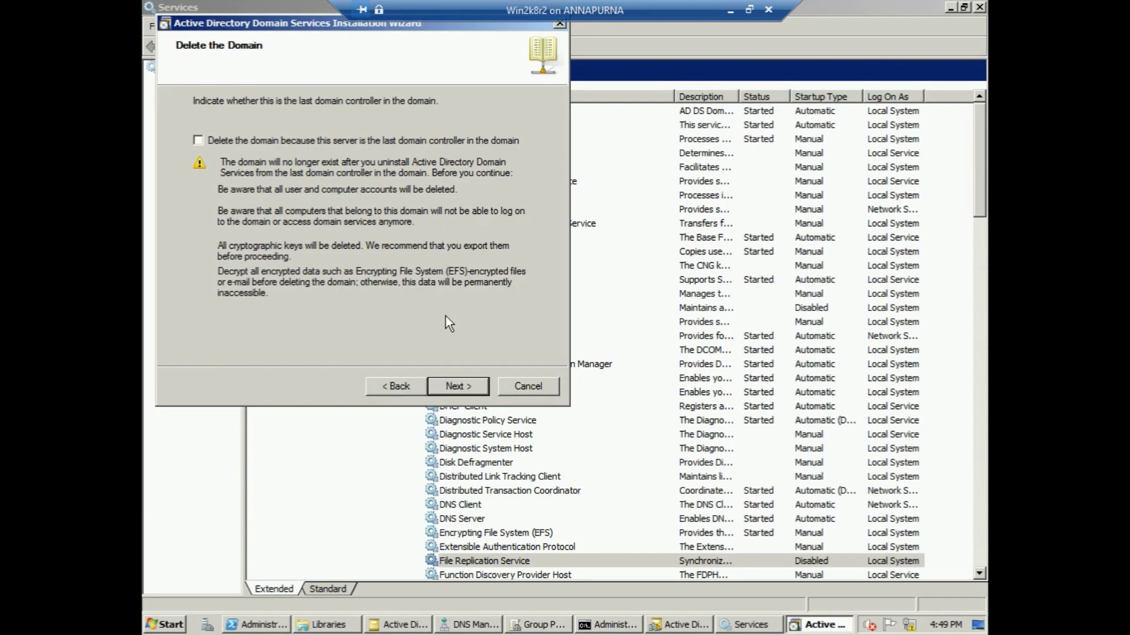
pyautogui.click(454, 386)
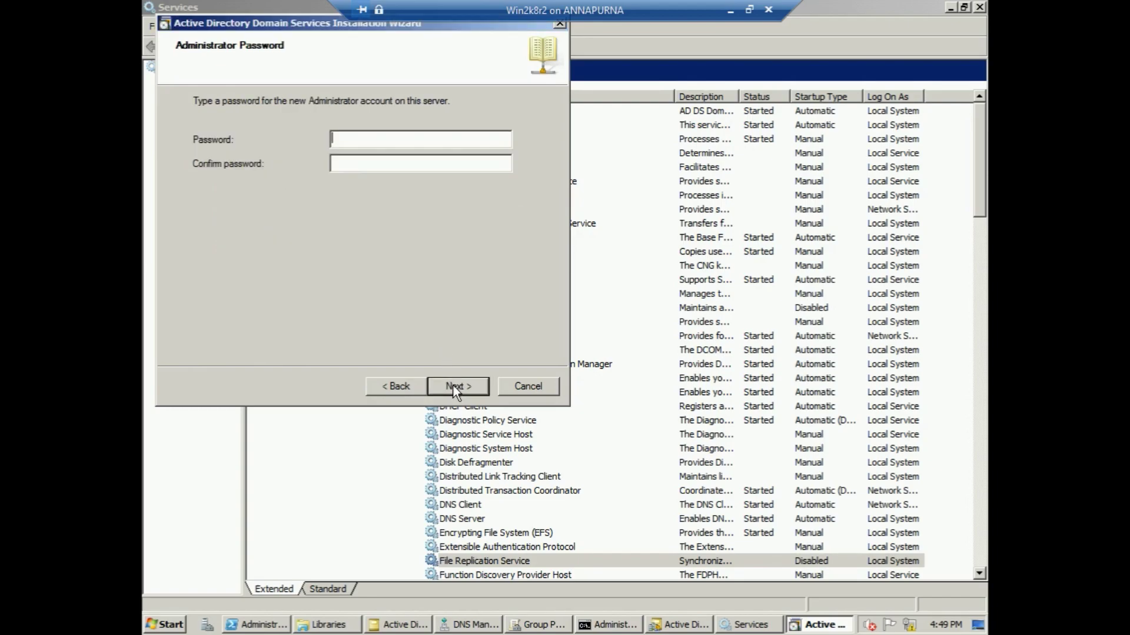
pyautogui.write('**********')
pyautogui.press('Tab')
pyautogui.write('**********')
# Step: Begin removing AD DS from WIN2K8R2 with Reboot on completion ticked
pyautogui.click(454, 388)
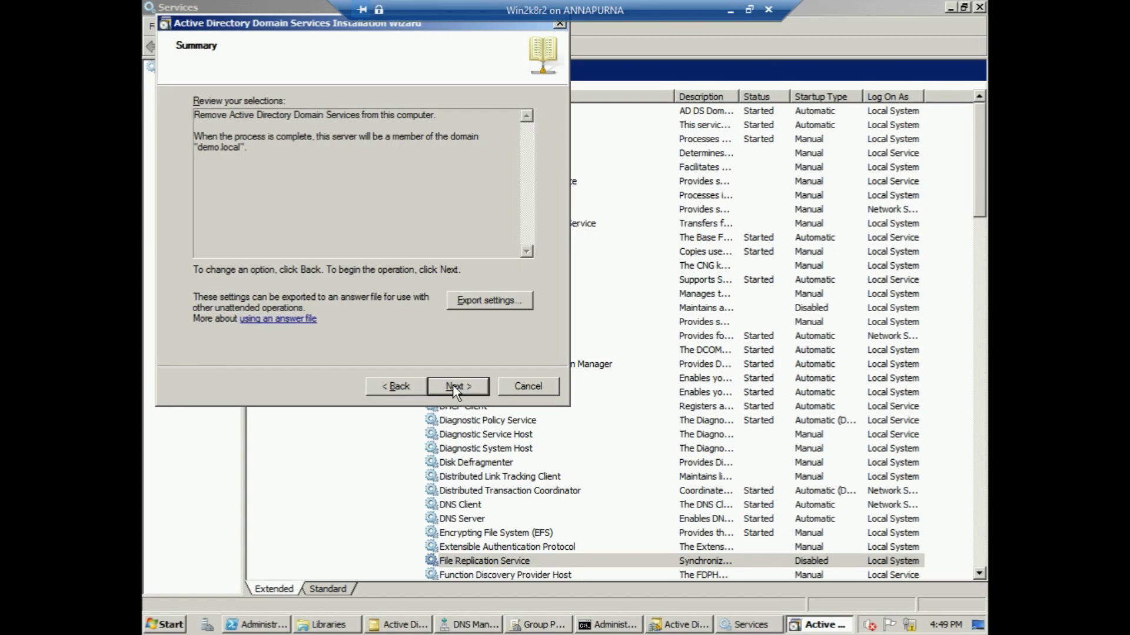
pyautogui.click(454, 387)
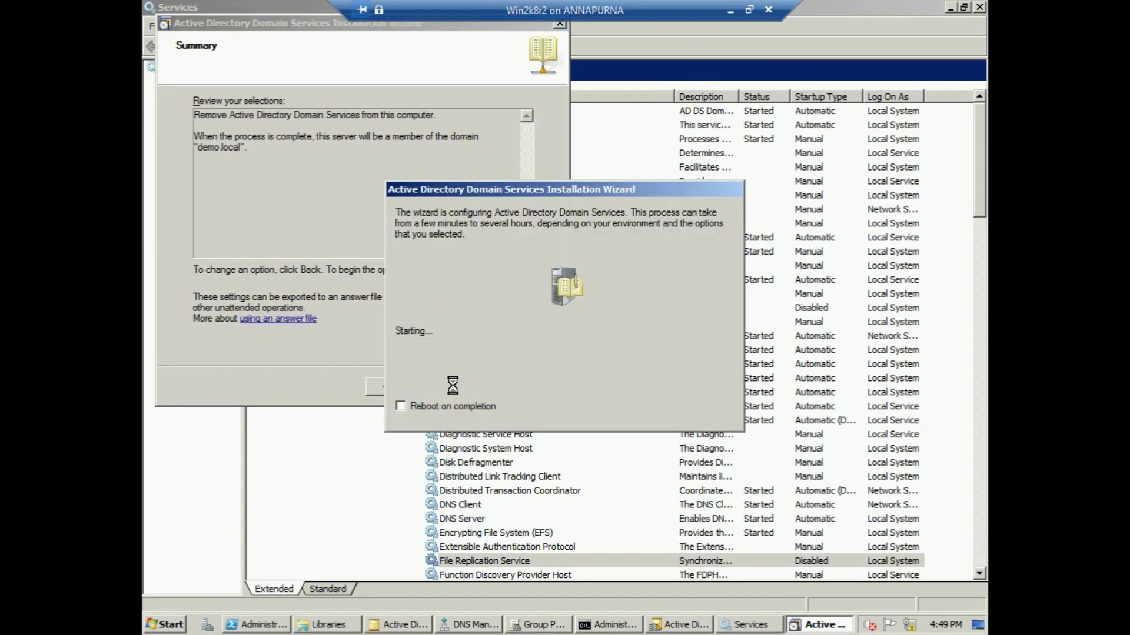
pyautogui.click(408, 408)
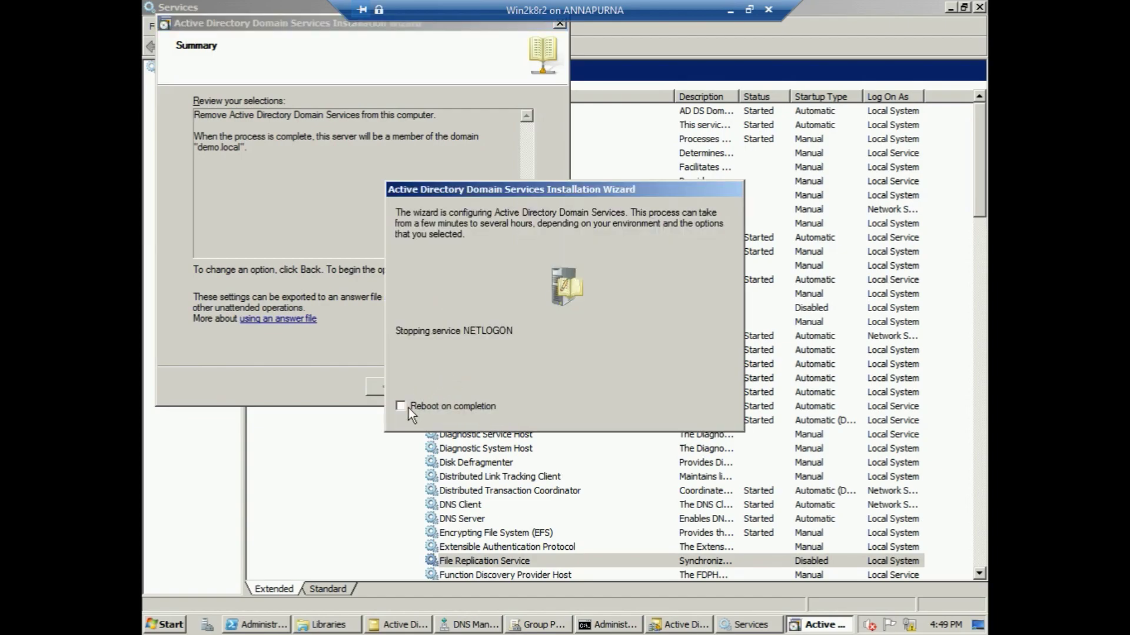
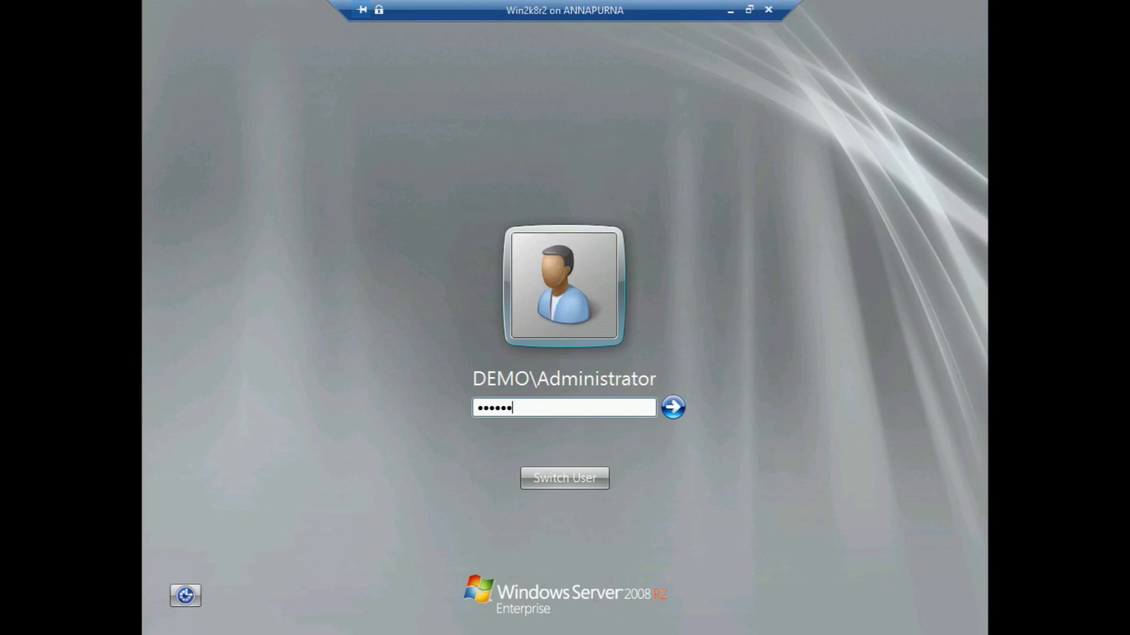
# Step: Sign in to the 2008 R2 server as domain administrator, retrying the password, then minimize the VM
pyautogui.press('Return')
pyautogui.press('Return')
pyautogui.write('•••••••••••')
pyautogui.press('Return')
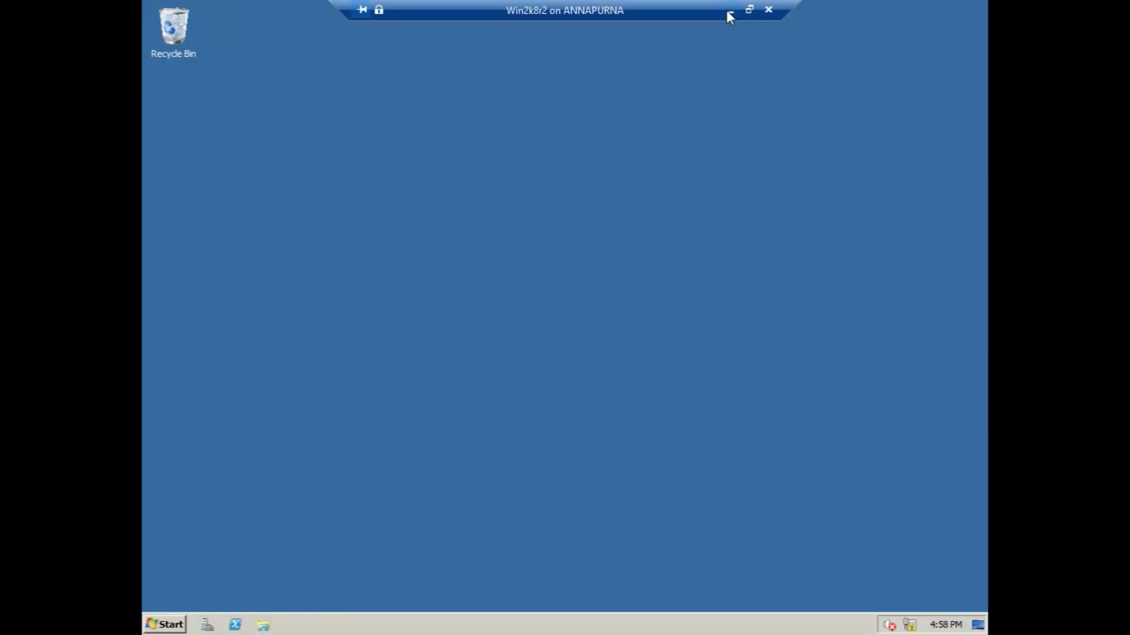
pyautogui.click(730, 14)
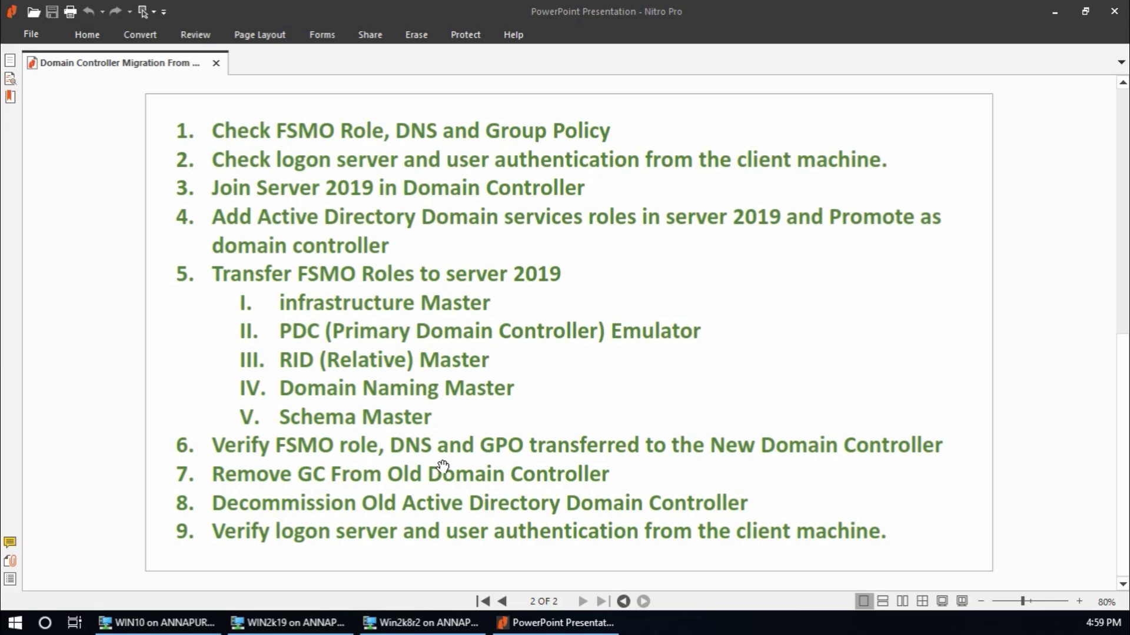
# Step: Switch to the WIN2k19 VM and sign in with the administrator password
pyautogui.moveTo(403, 627)
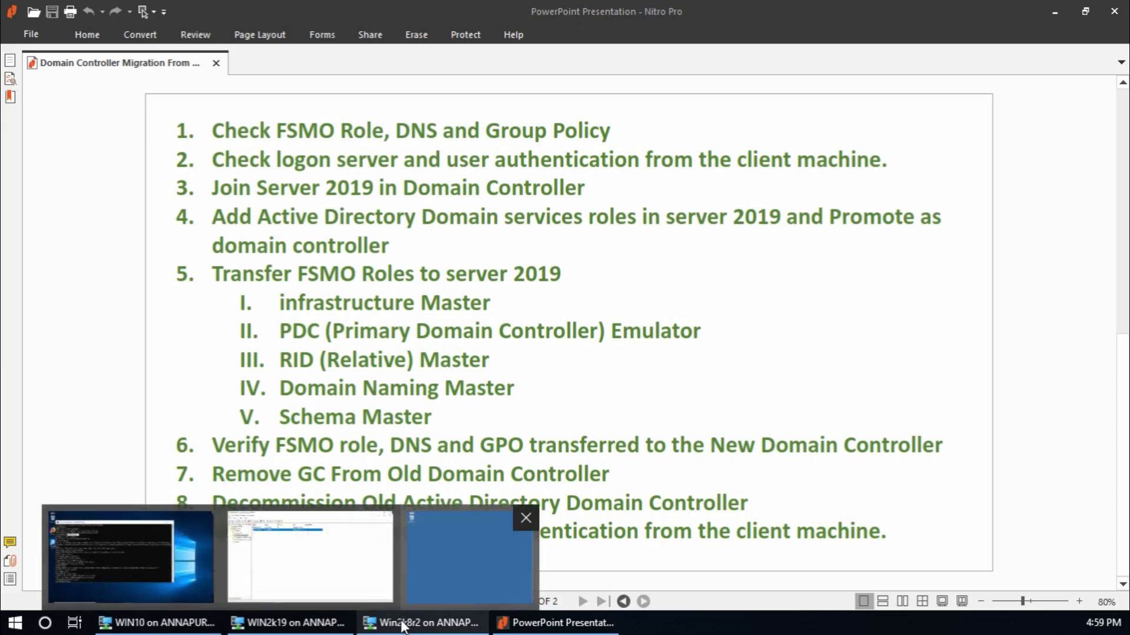
pyautogui.moveTo(404, 628); pyautogui.dragTo(296, 629)
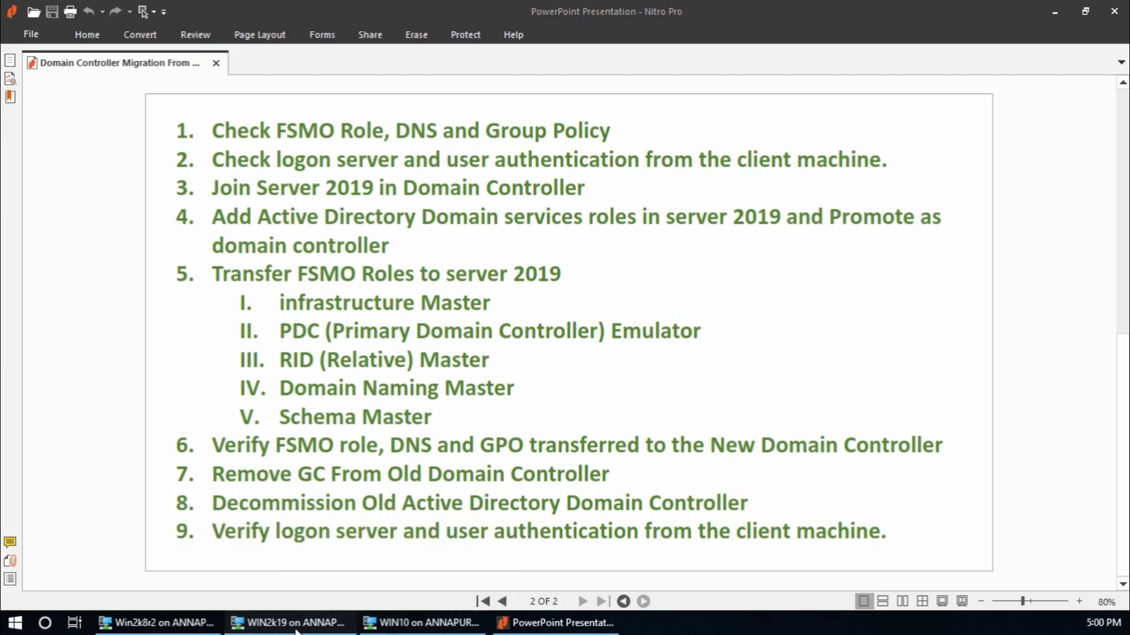
pyautogui.click(296, 625)
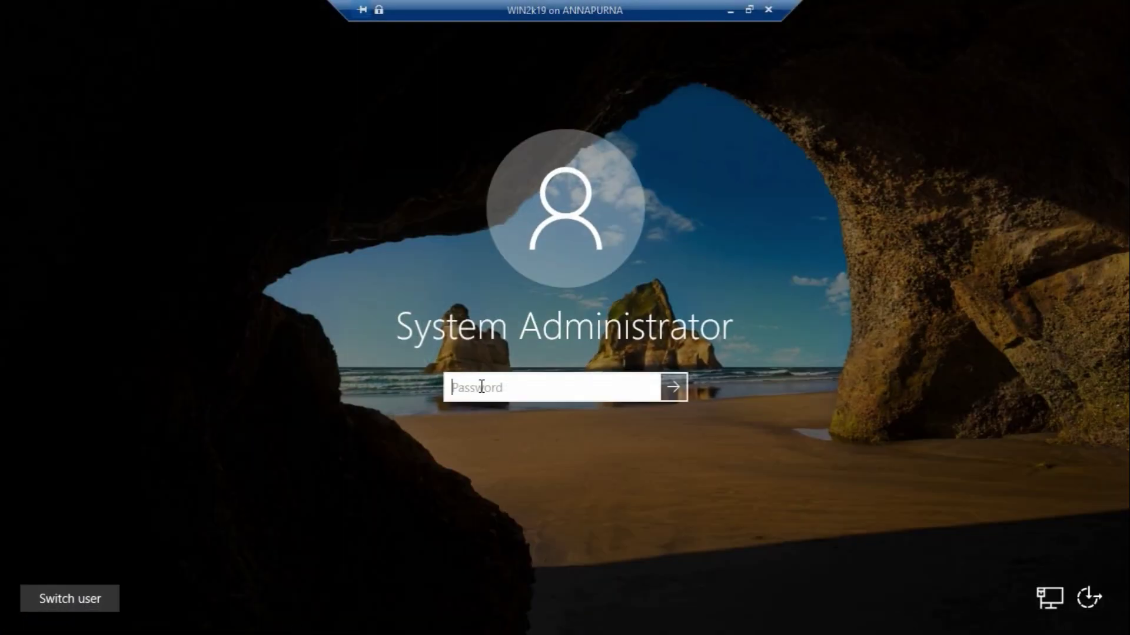
pyautogui.press('Return')
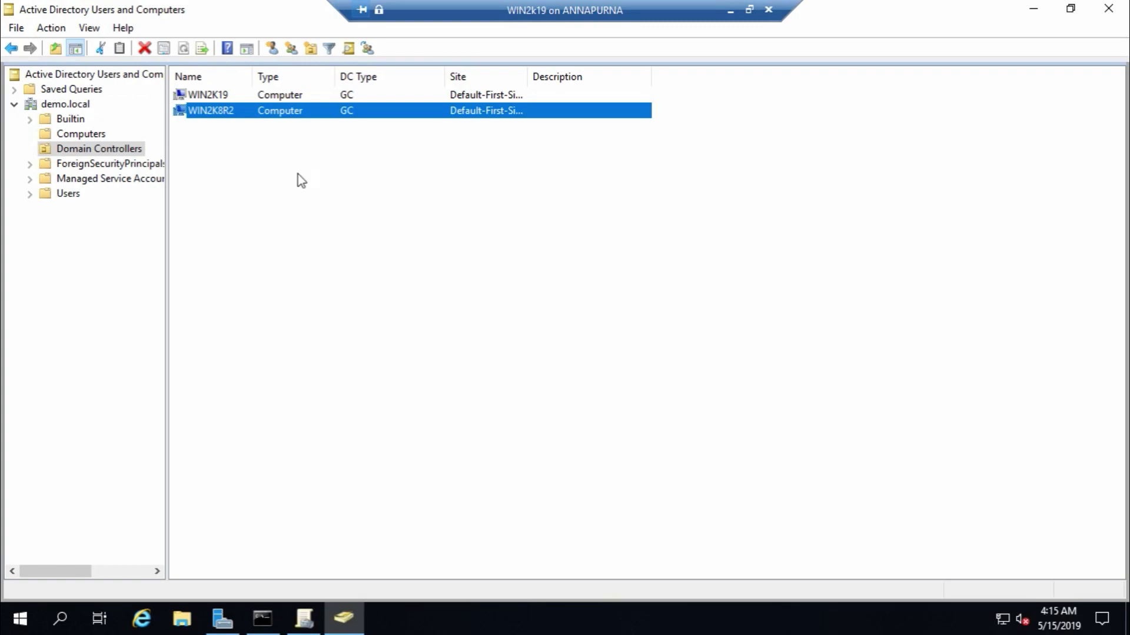
# Step: Refresh the Domain Controllers list and widen its Name column
pyautogui.rightClick(413, 231)
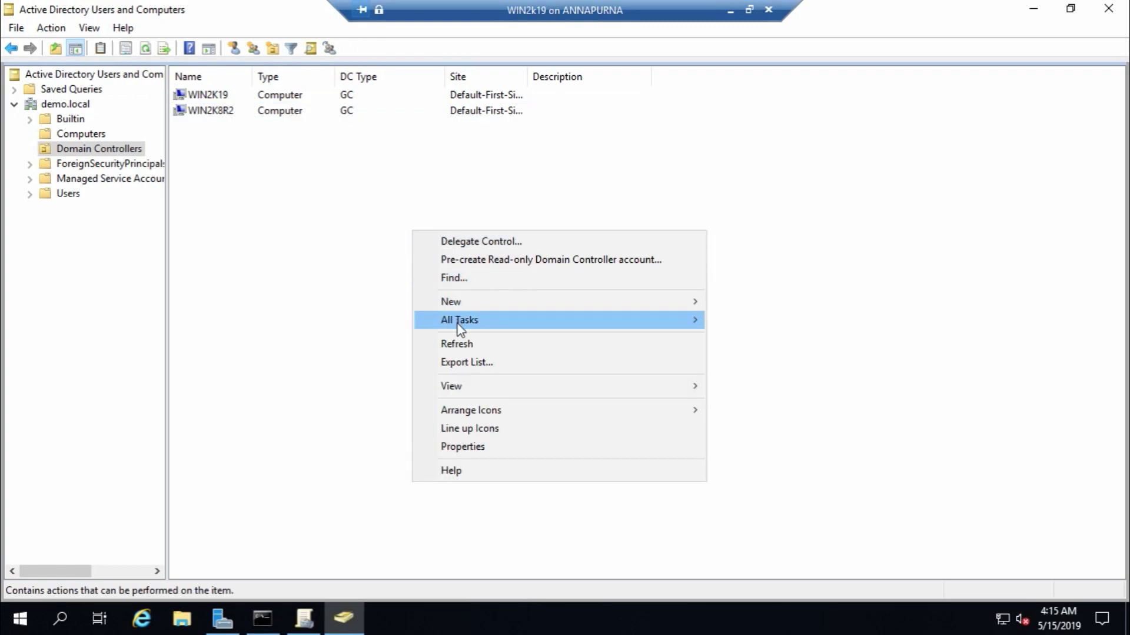
pyautogui.click(455, 344)
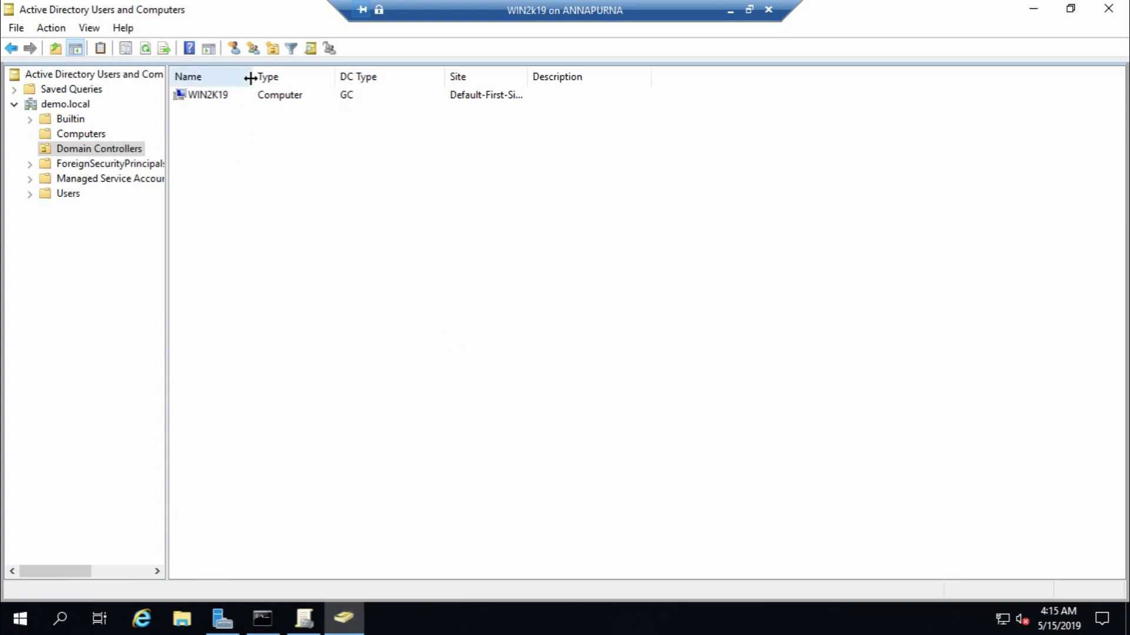
pyautogui.moveTo(252, 76); pyautogui.dragTo(270, 76)
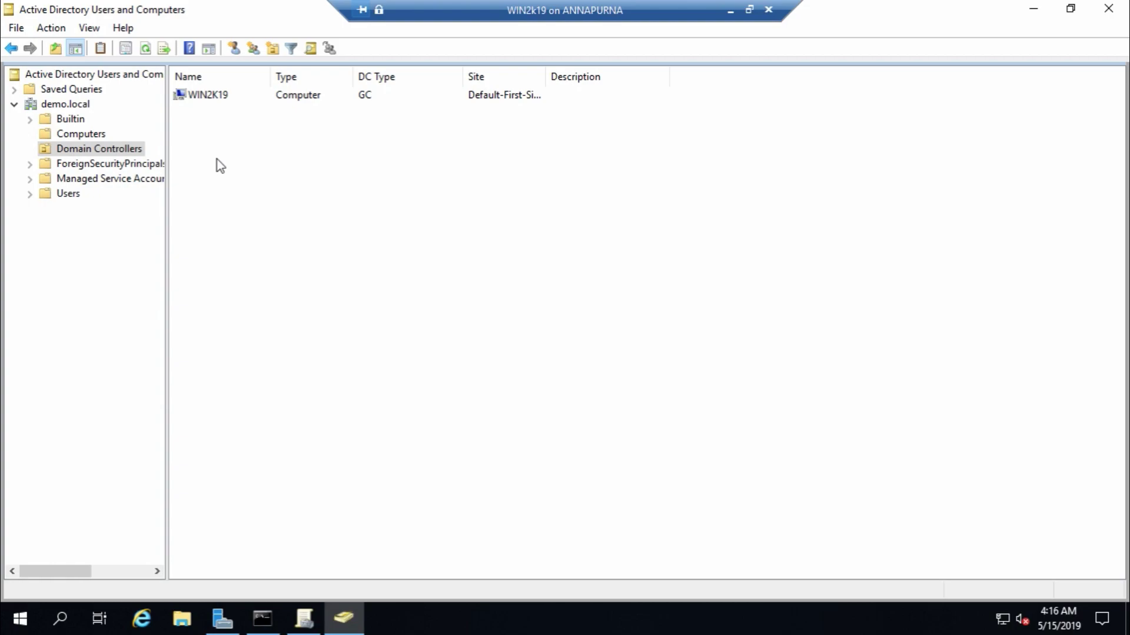
# Step: Show the Computers container and refresh it to find WIN2K8R2 there
pyautogui.click(81, 135)
pyautogui.rightClick(370, 193)
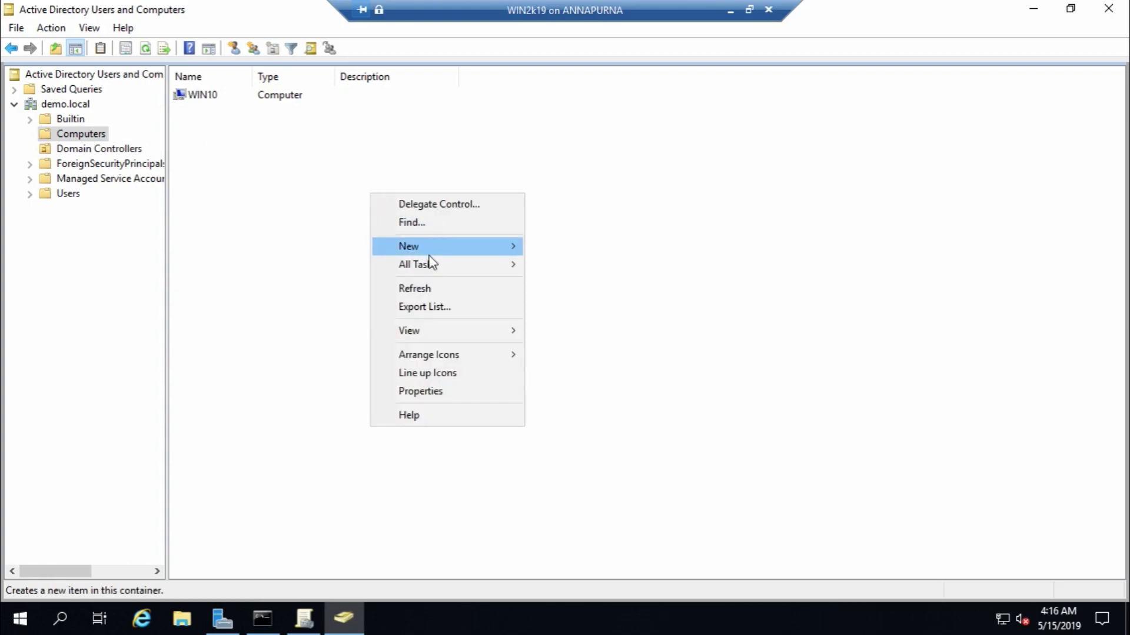
pyautogui.click(428, 291)
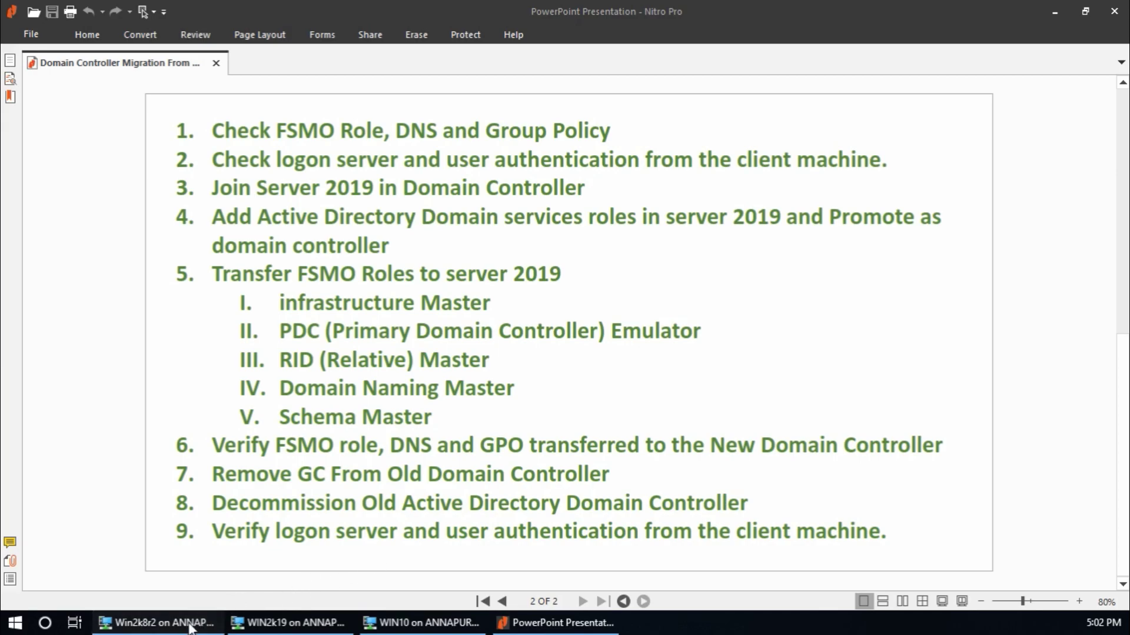
# Step: Switch to the Win2k8r2 VM and launch Server Manager from Administrative Tools
pyautogui.click(206, 622)
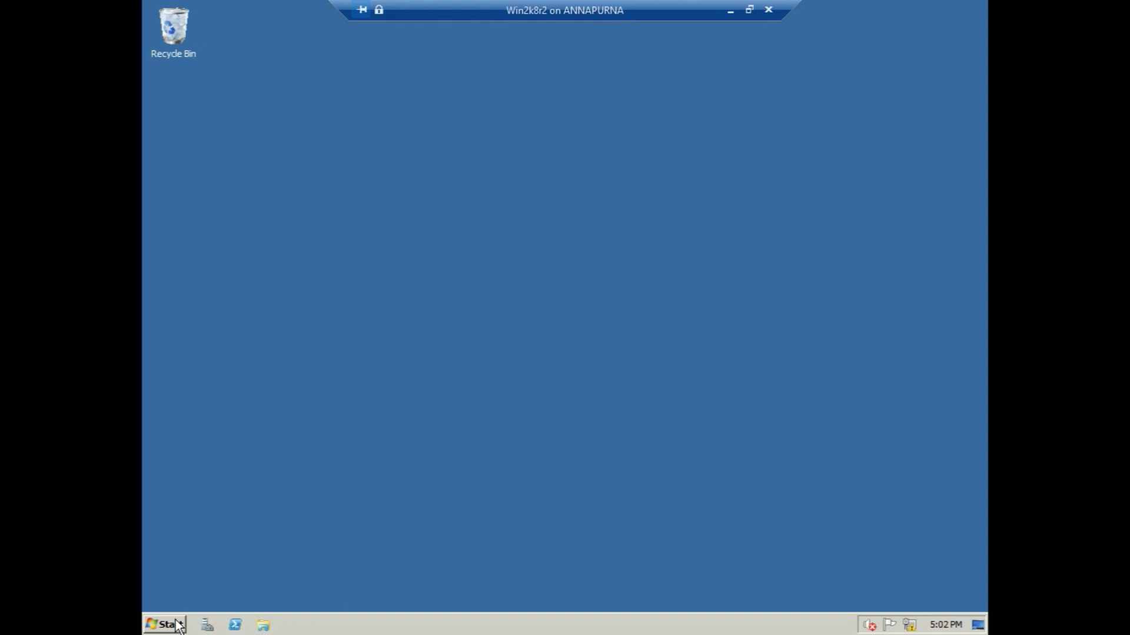
pyautogui.click(178, 625)
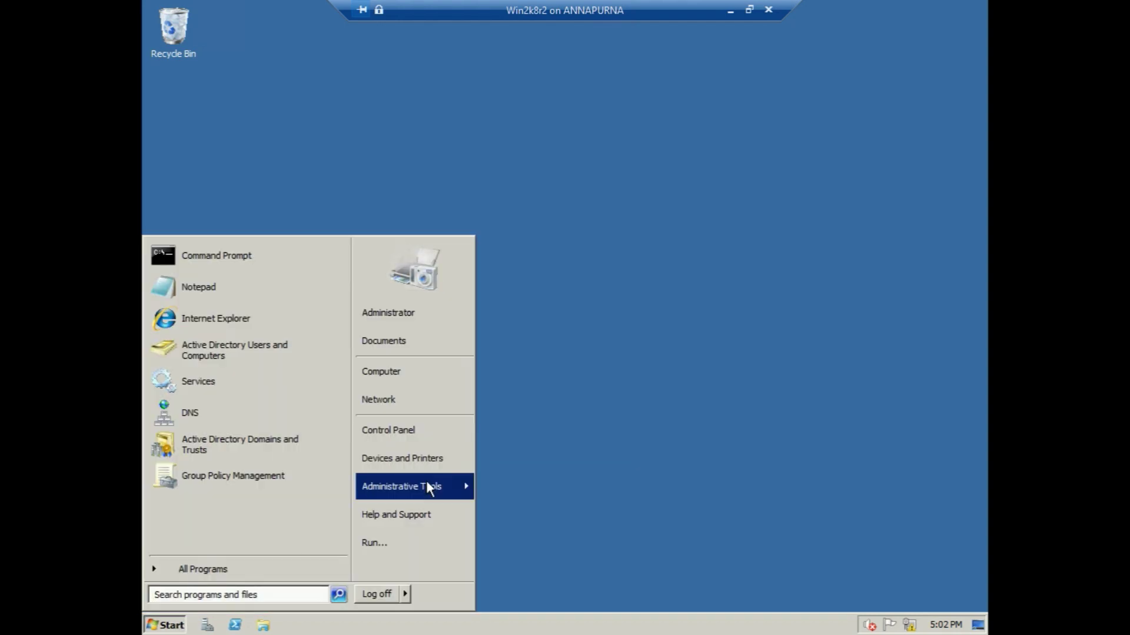
pyautogui.moveTo(426, 486)
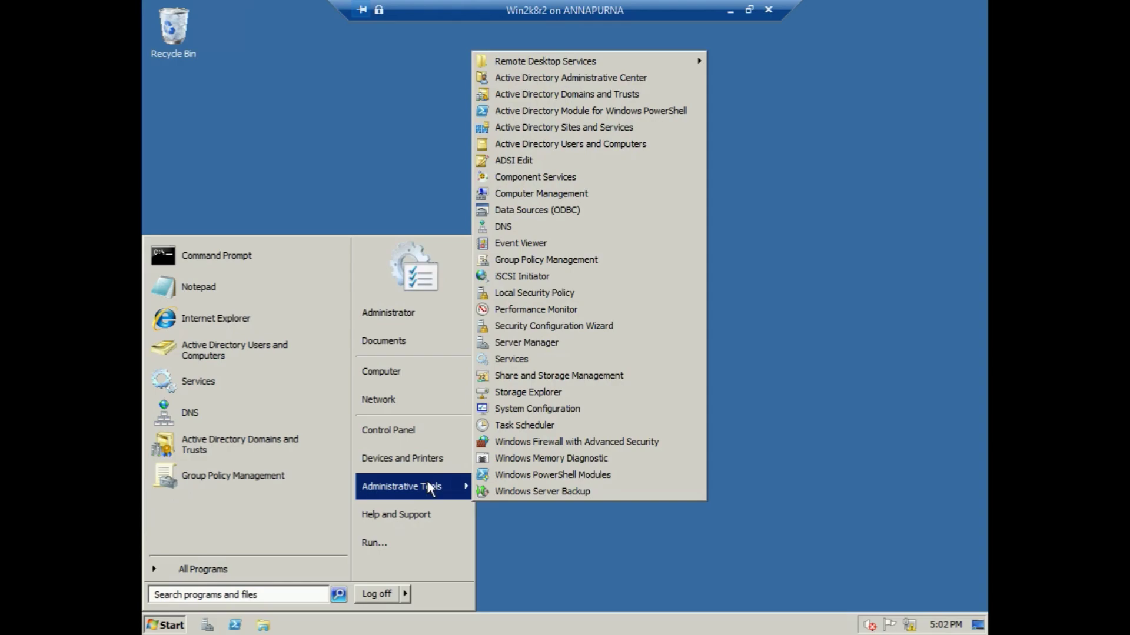
pyautogui.click(541, 346)
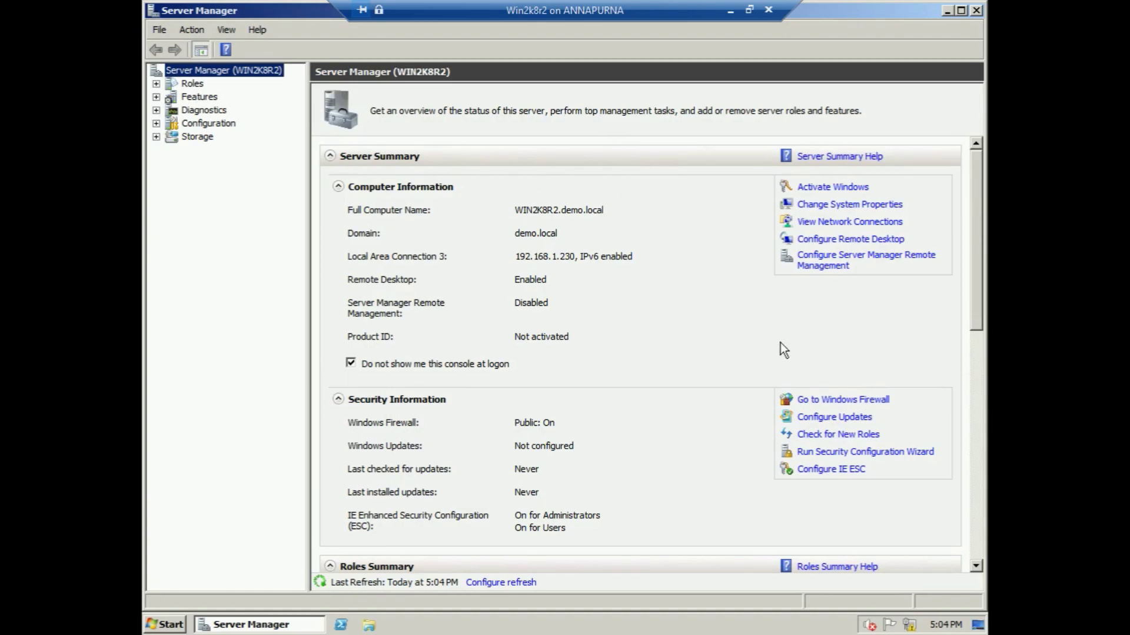
# Step: Run the Remove Roles Wizard, unticking Active Directory Domain Services and DNS Server, and remove them
pyautogui.click(198, 87)
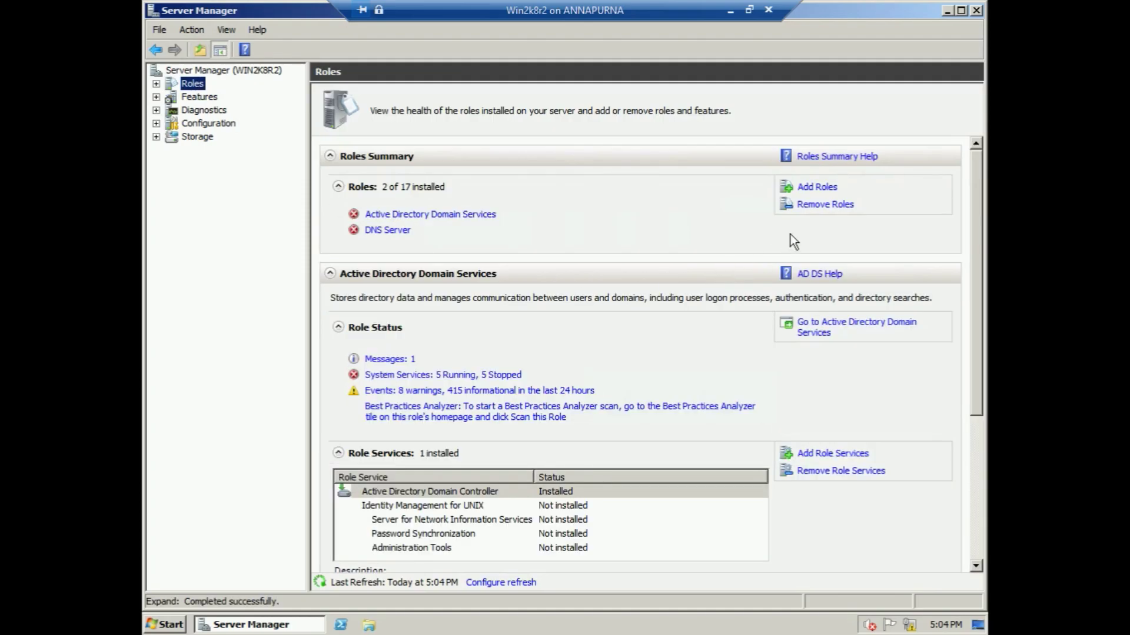
pyautogui.click(817, 206)
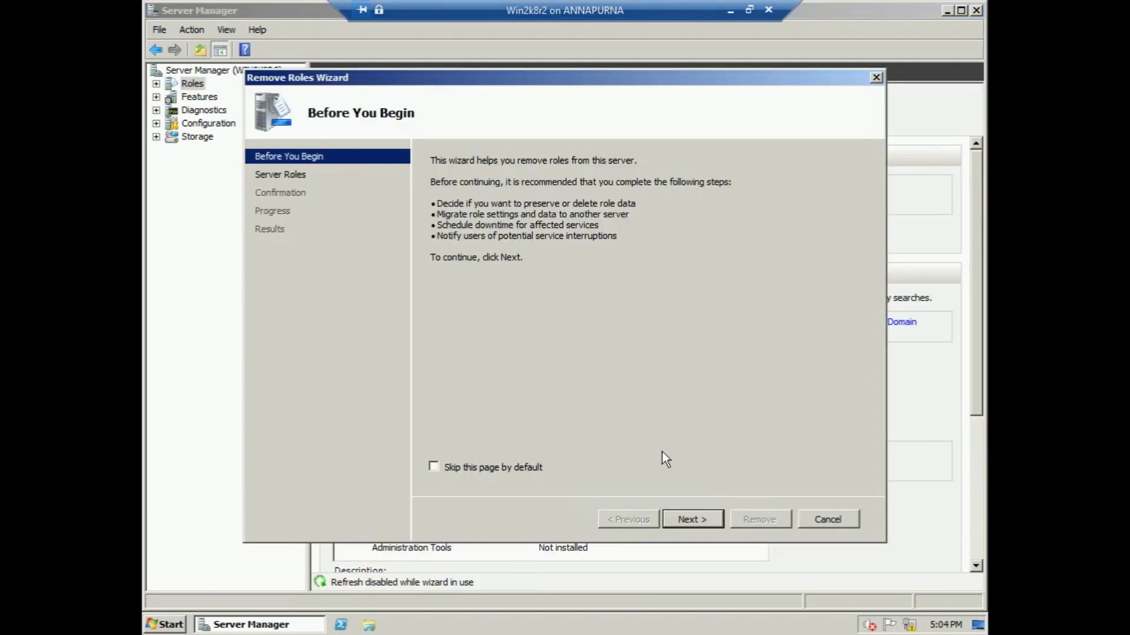
pyautogui.click(689, 519)
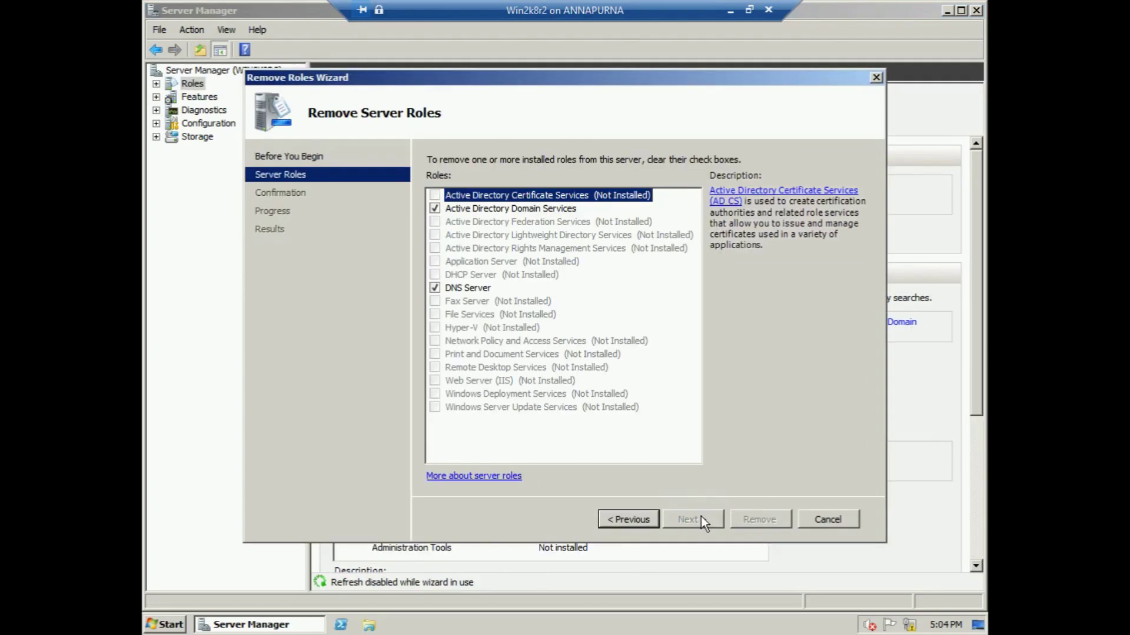
pyautogui.click(434, 209)
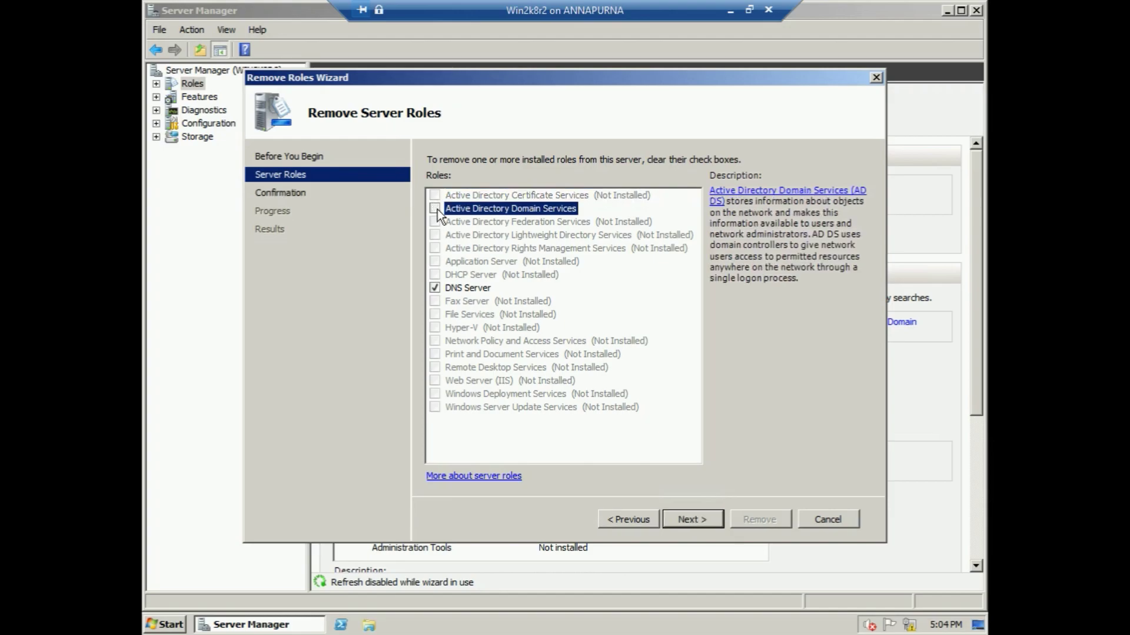
pyautogui.click(435, 288)
pyautogui.click(690, 519)
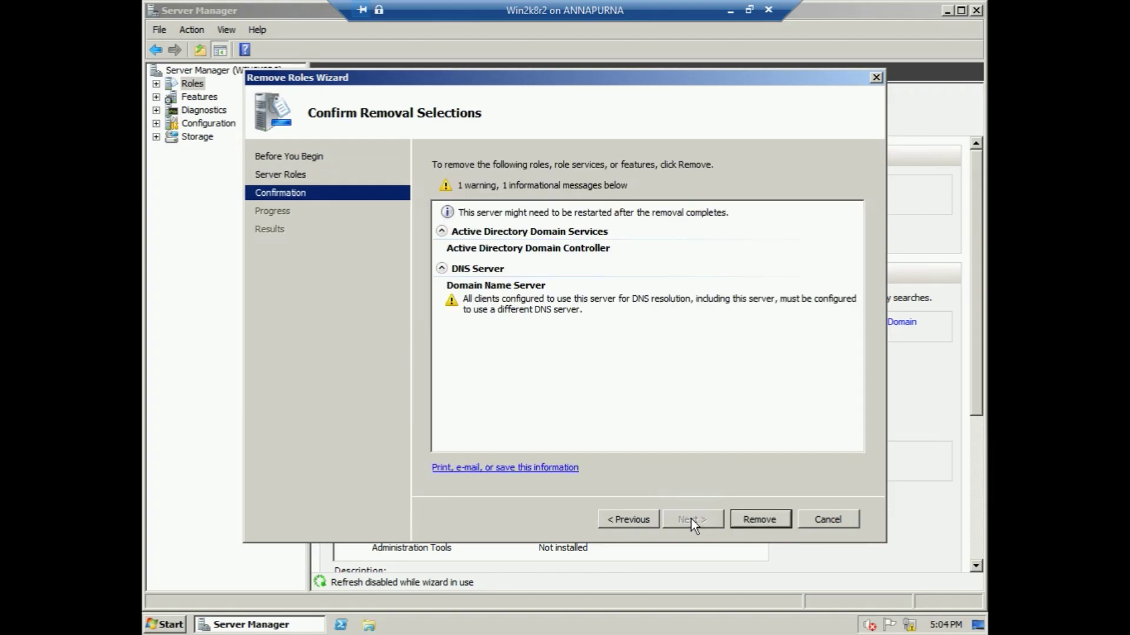
pyautogui.click(749, 521)
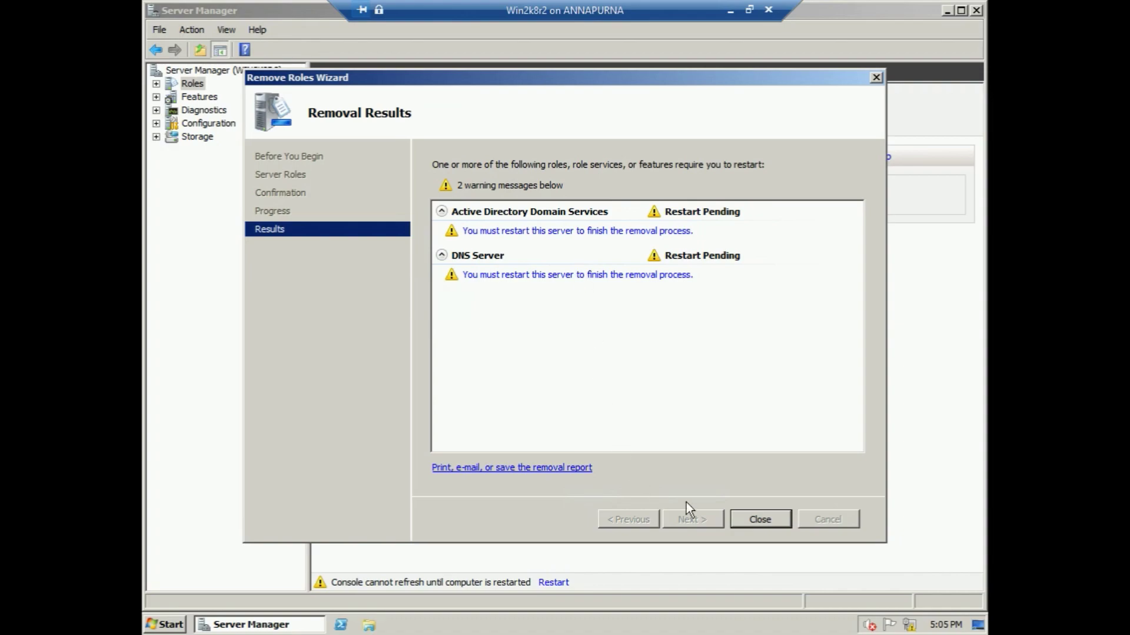
# Step: Open Network Connections with ncpa.cpl
pyautogui.rightClick(910, 626)
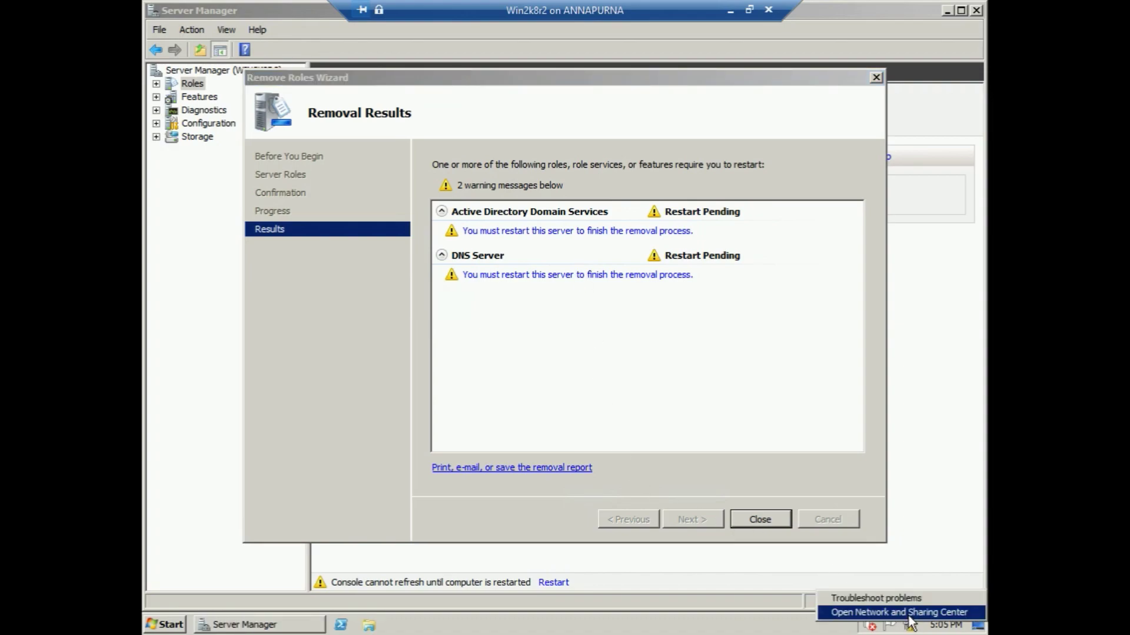
pyautogui.click(167, 625)
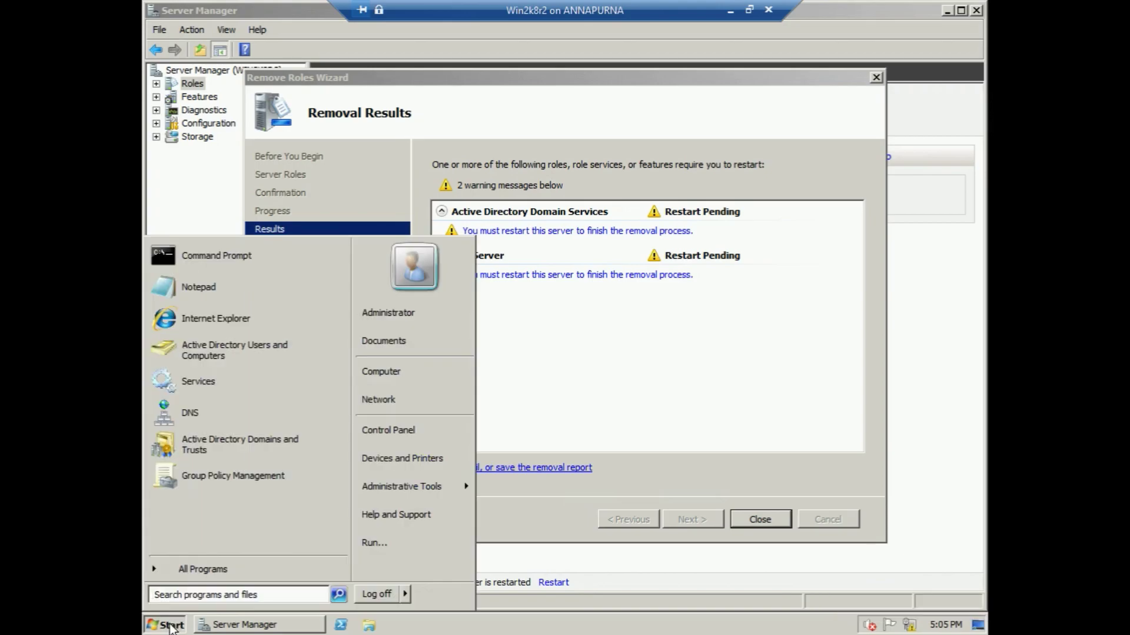
pyautogui.write('ncpa')
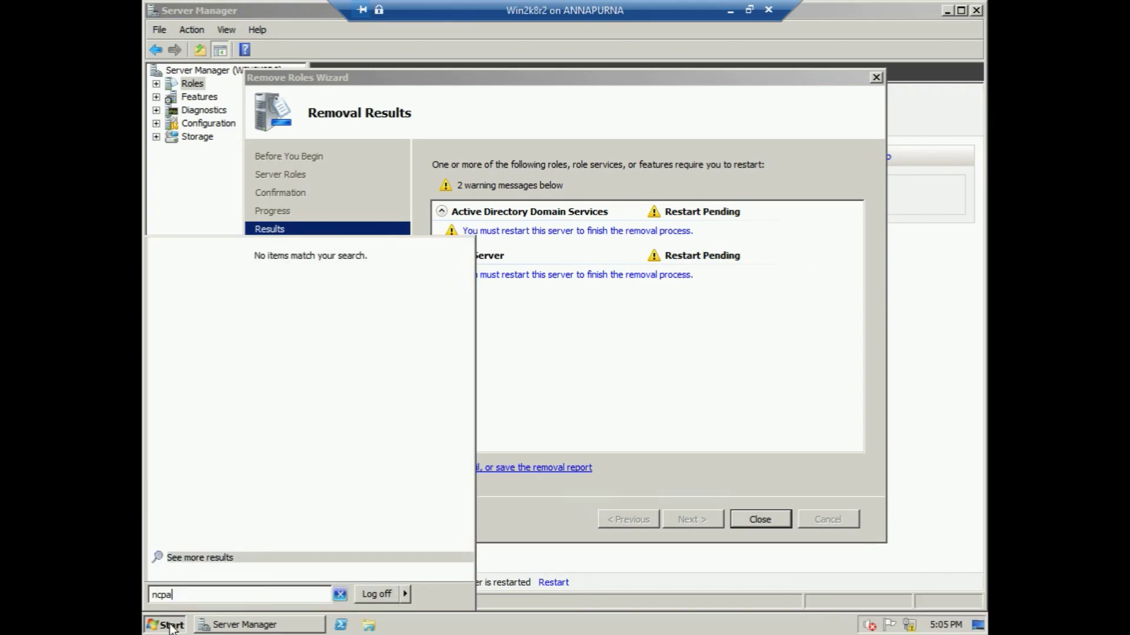
pyautogui.write('.cpl')
pyautogui.press('Return')
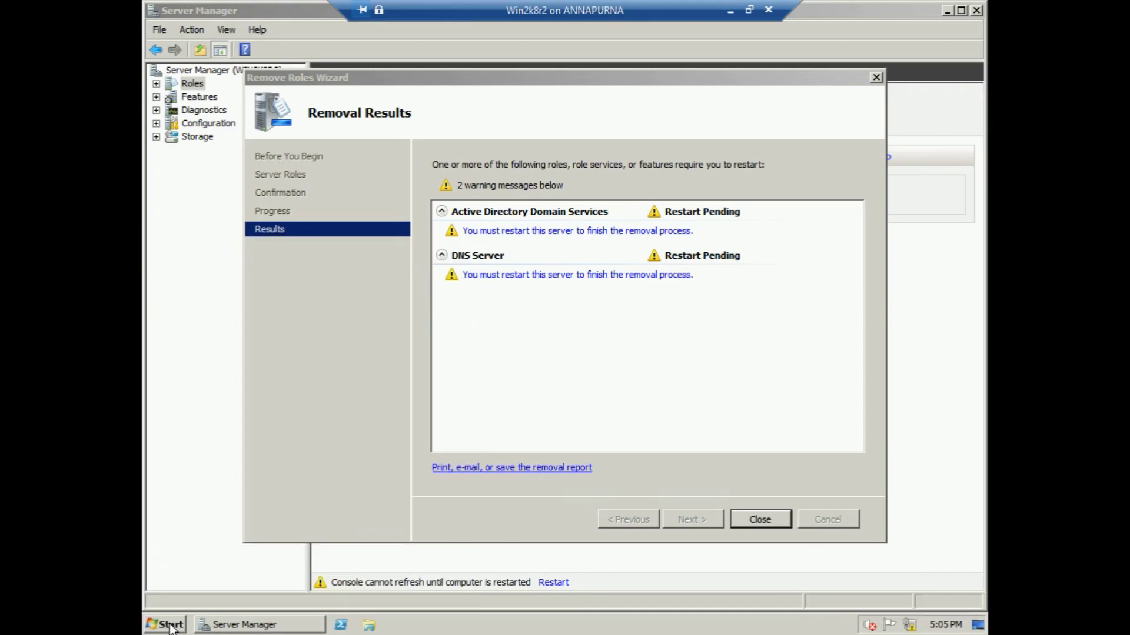
# Step: Set Local Area Connection 3's preferred DNS server to 192.168.1.231 and close its dialogs
pyautogui.doubleClick(370, 178)
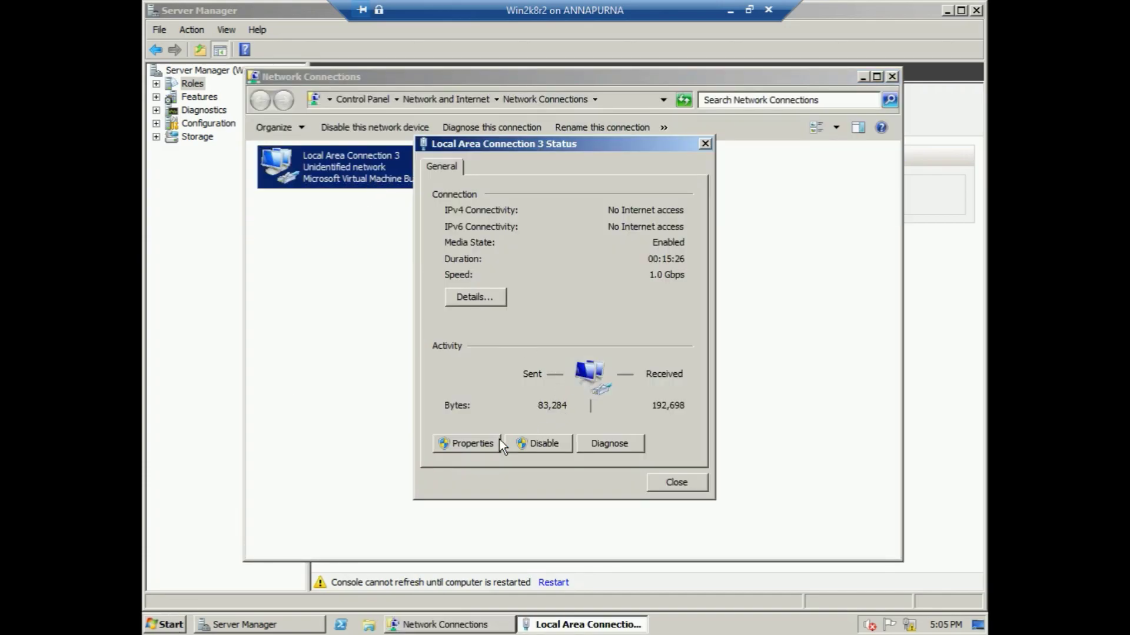
pyautogui.click(470, 445)
pyautogui.doubleClick(601, 346)
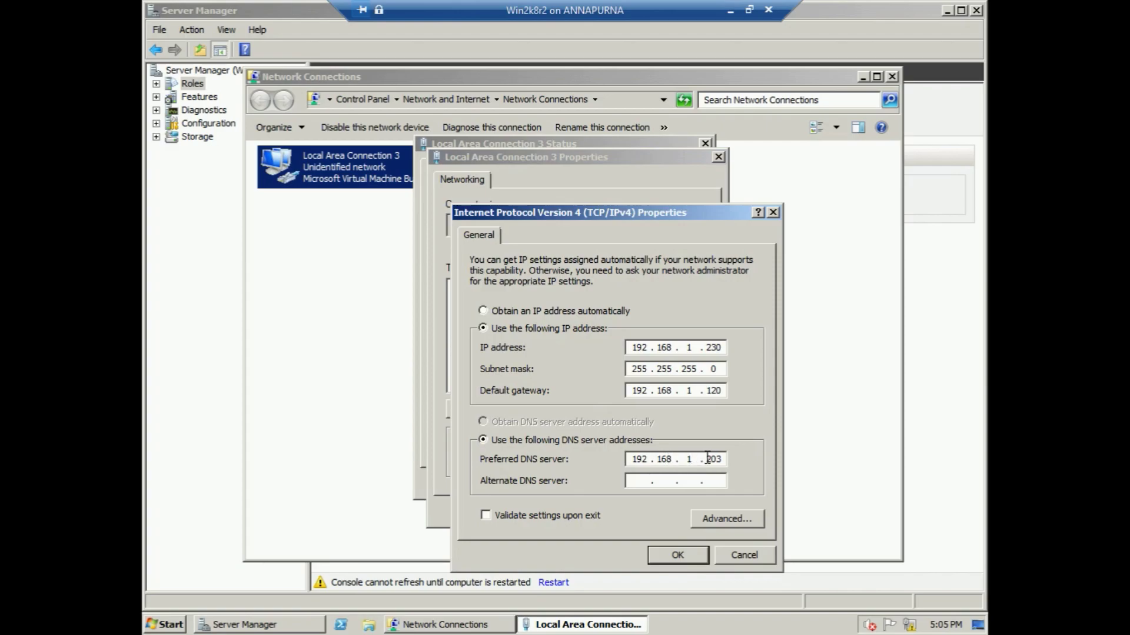
pyautogui.doubleClick(708, 458)
pyautogui.press('Right')
pyautogui.press('BackSpace')
pyautogui.press('BackSpace')
pyautogui.press('BackSpace')
pyautogui.write('231')
pyautogui.click(688, 552)
pyautogui.click(621, 505)
pyautogui.click(671, 480)
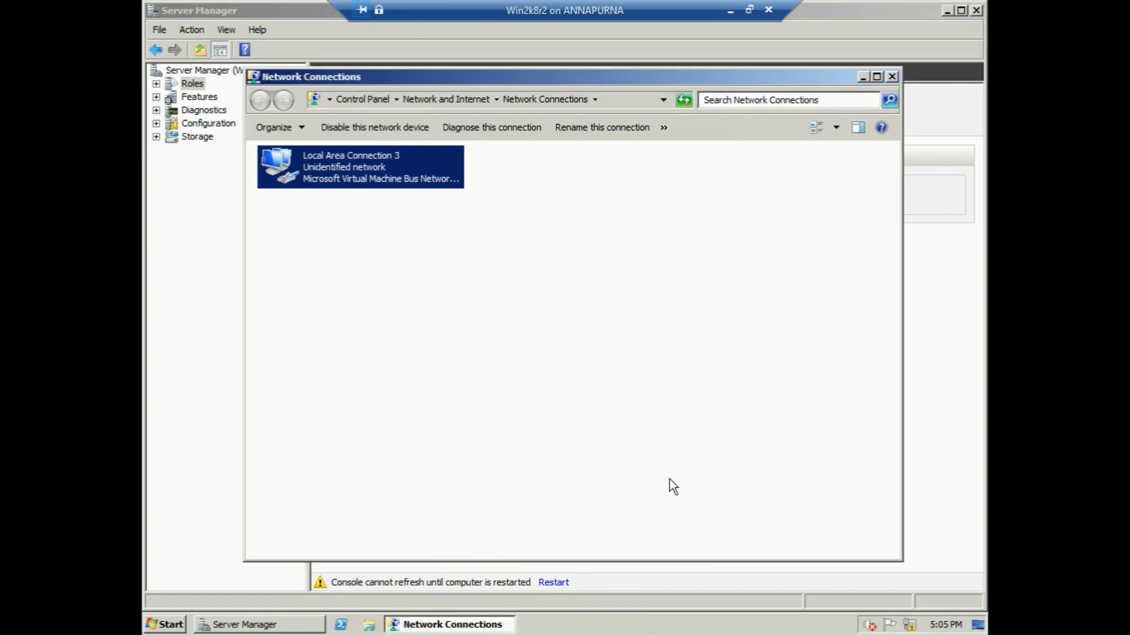
# Step: Close Network Connections, finish the Remove Roles Wizard, restart the server, and minimize the VM
pyautogui.click(891, 76)
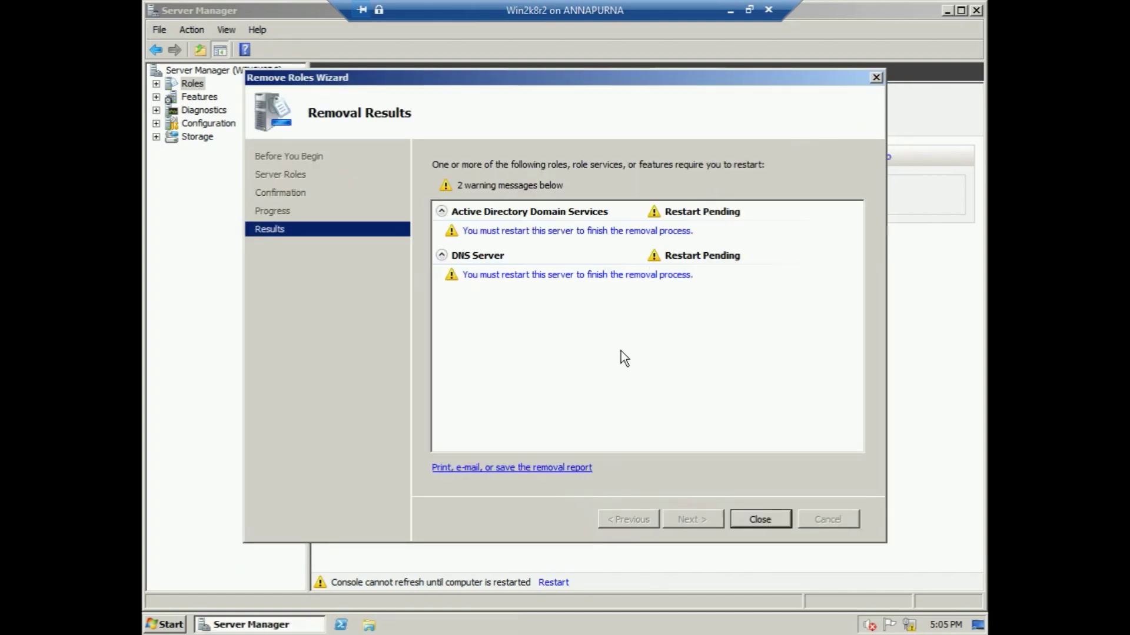
pyautogui.click(761, 521)
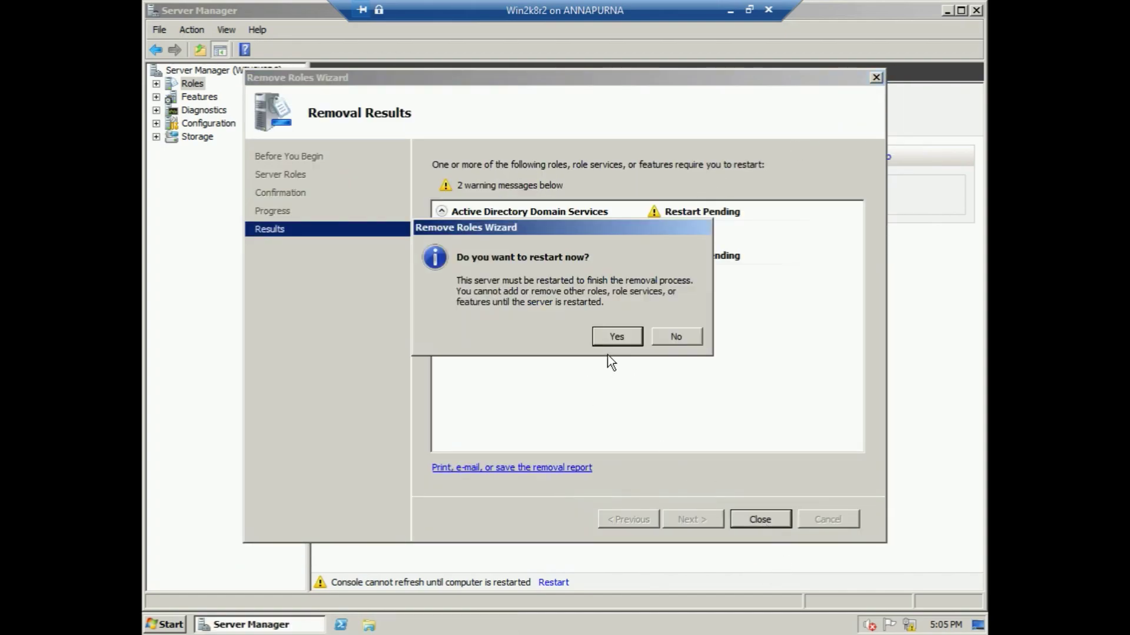
pyautogui.click(612, 336)
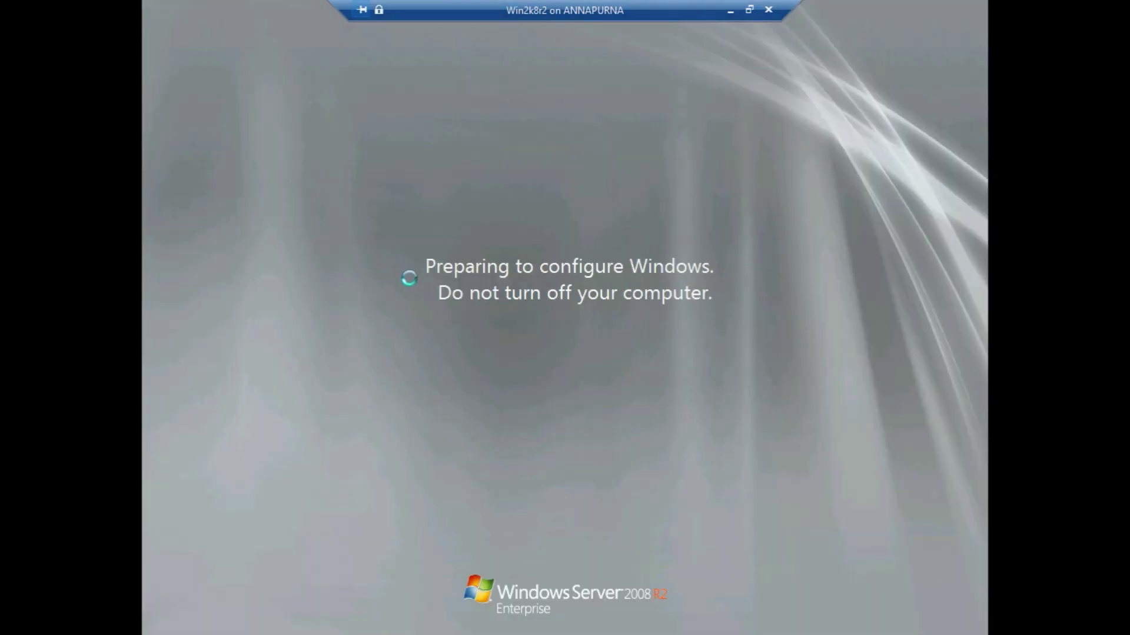
pyautogui.click(732, 11)
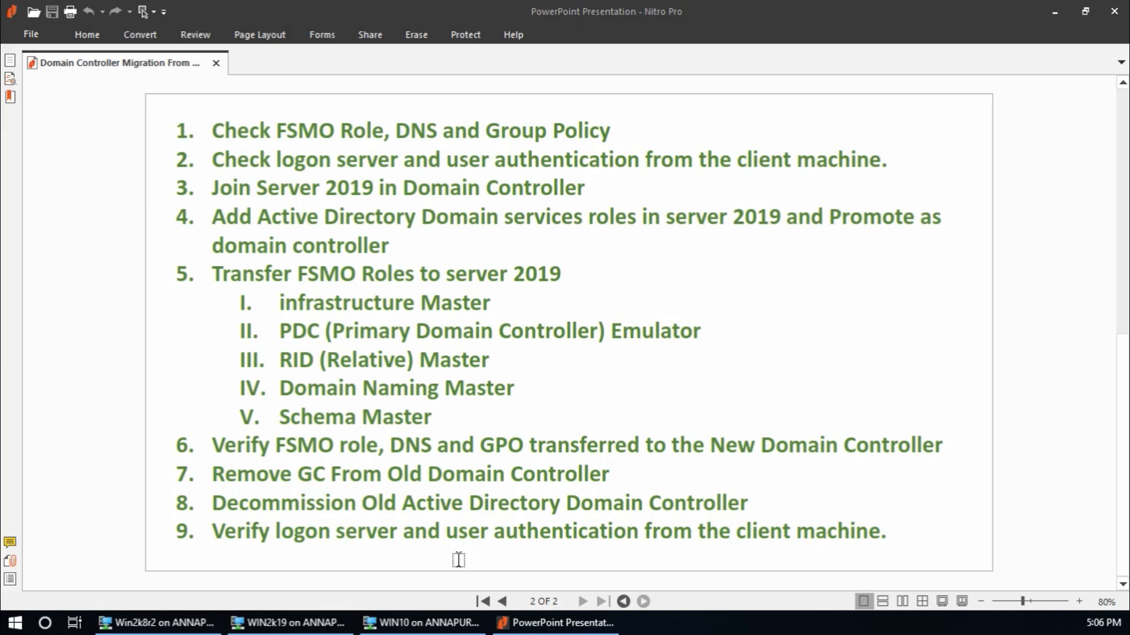
# Step: Bring the Windows 10 VM full screen, send Ctrl+Alt+Delete and sign in as administrator
pyautogui.click(421, 622)
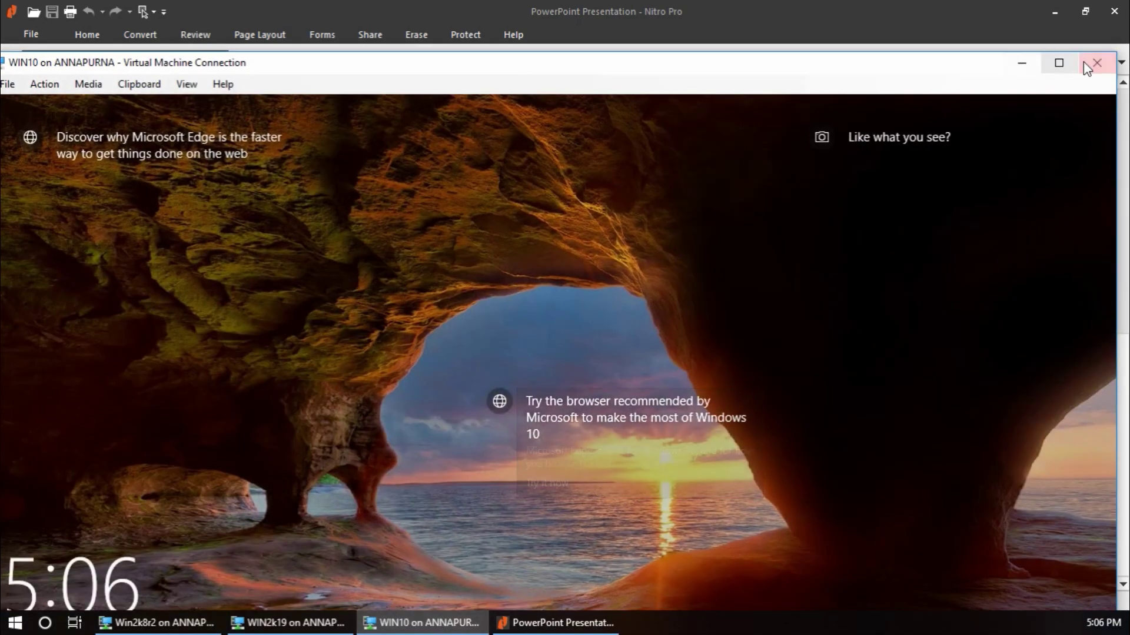
pyautogui.click(1059, 62)
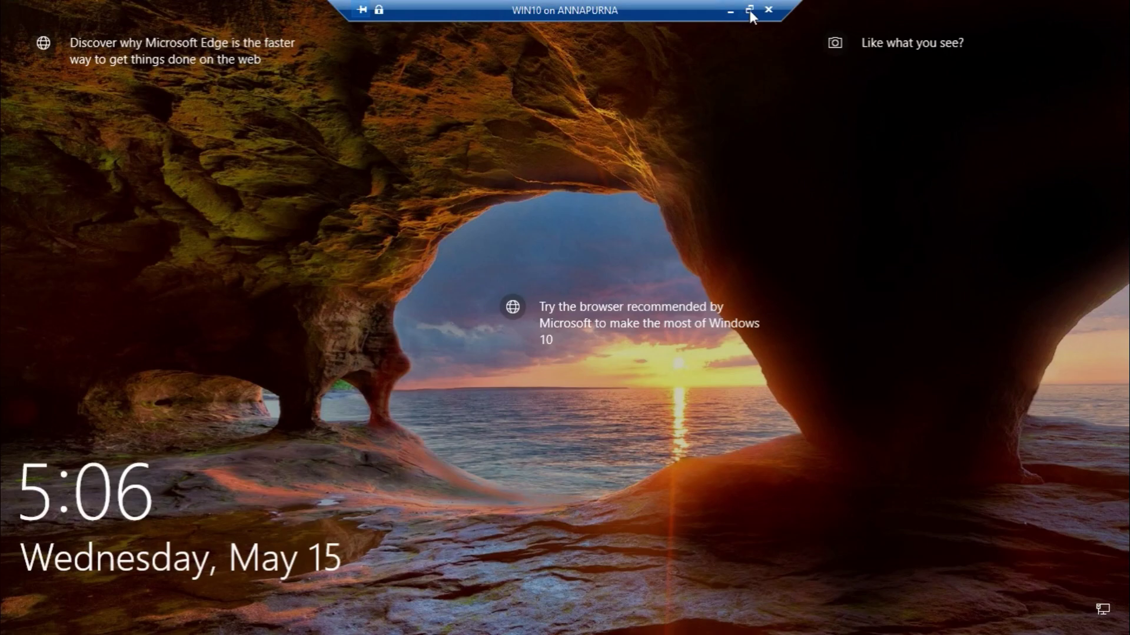
pyautogui.click(750, 9)
pyautogui.click(88, 84)
pyautogui.click(47, 86)
pyautogui.click(50, 84)
pyautogui.click(87, 102)
pyautogui.click(1059, 63)
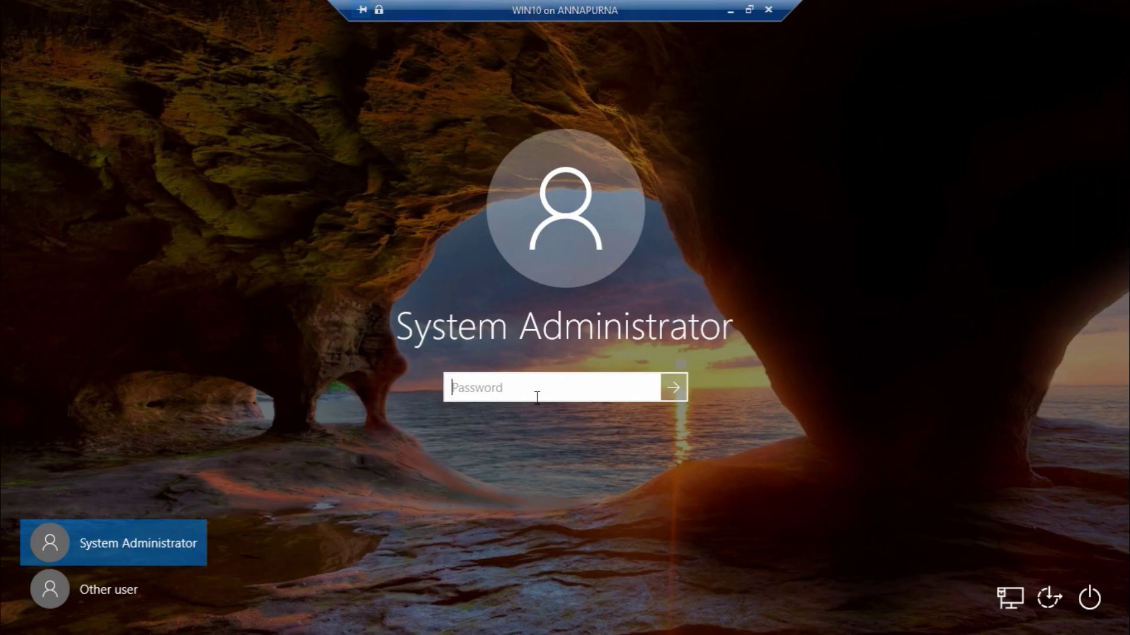
pyautogui.write('**********')
pyautogui.press('Return')
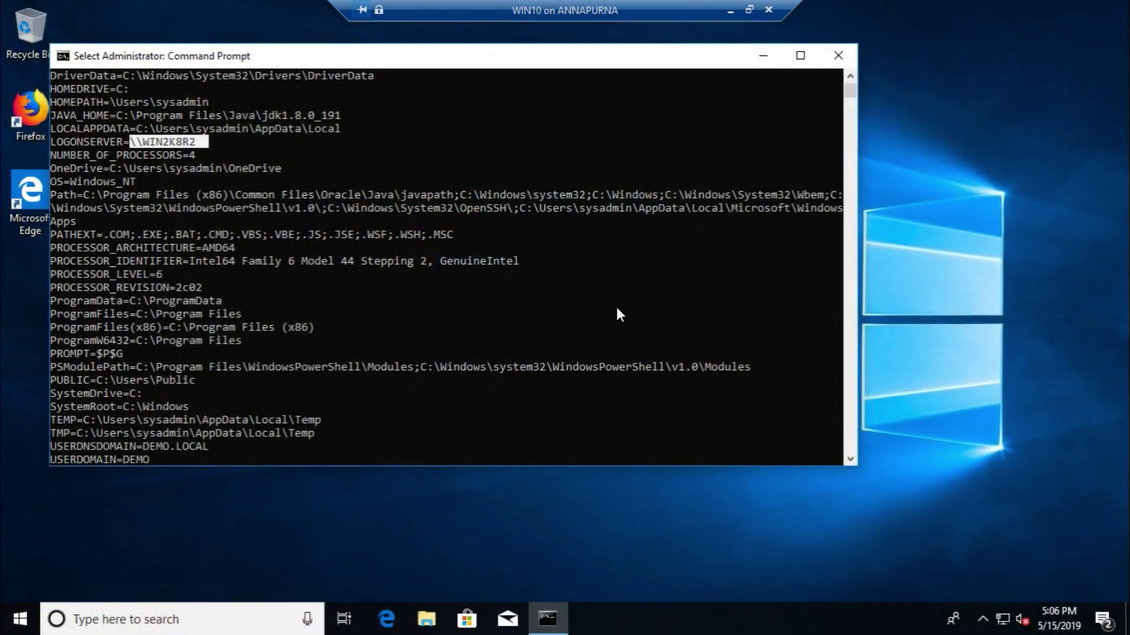
# Step: Open the Ethernet adapter's IPv4 properties via ncpa.cpl
pyautogui.click(19, 617)
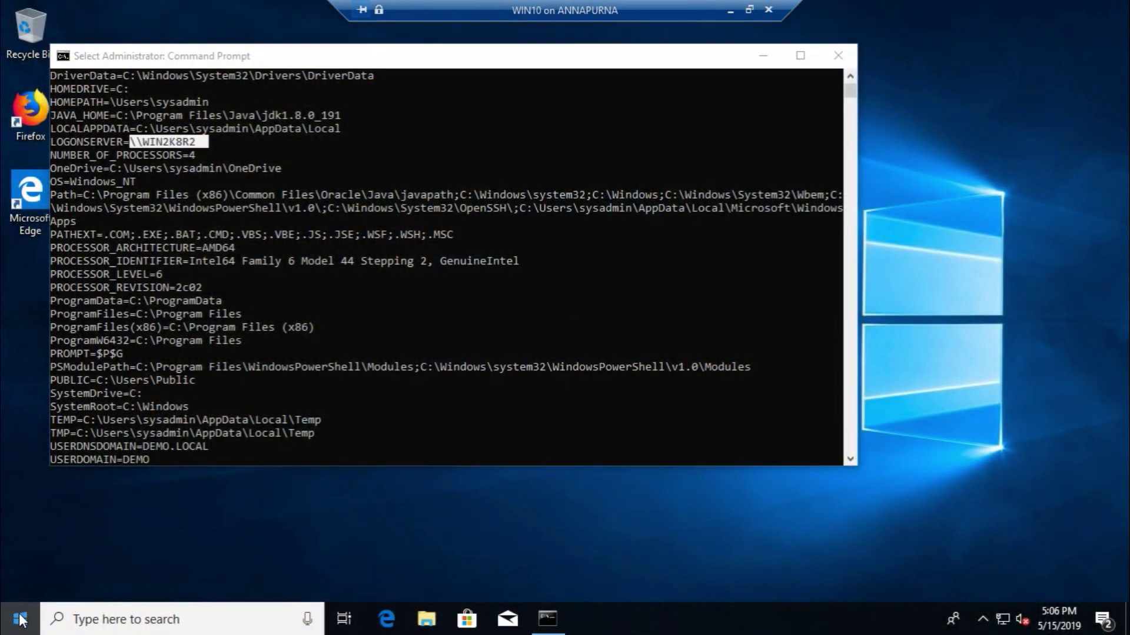
pyautogui.write('ncpa')
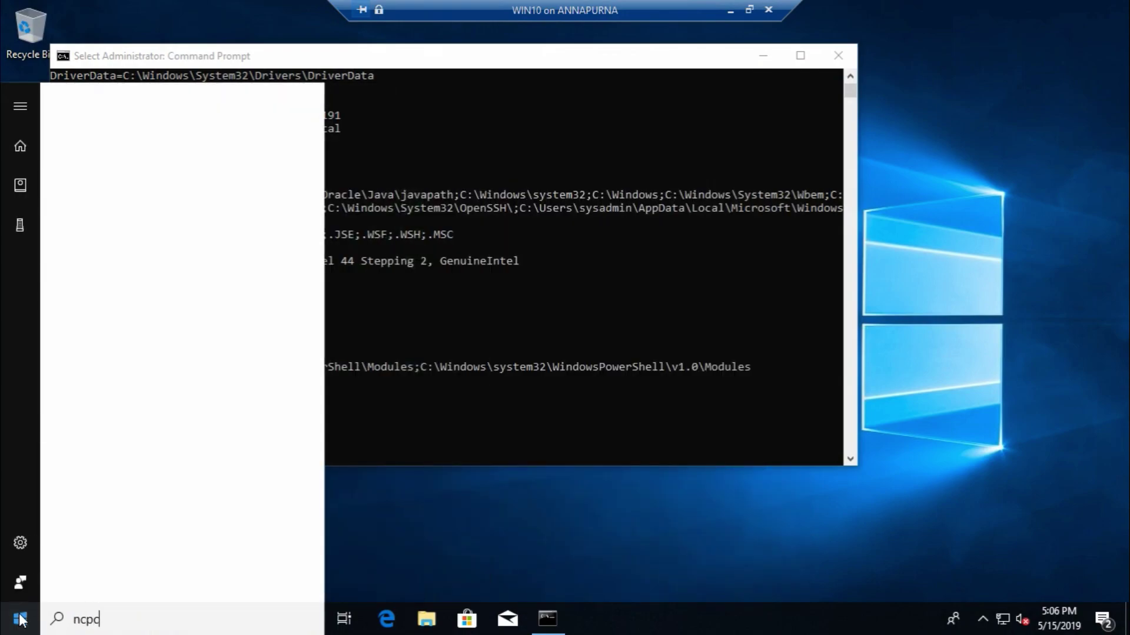
pyautogui.write('.cpl')
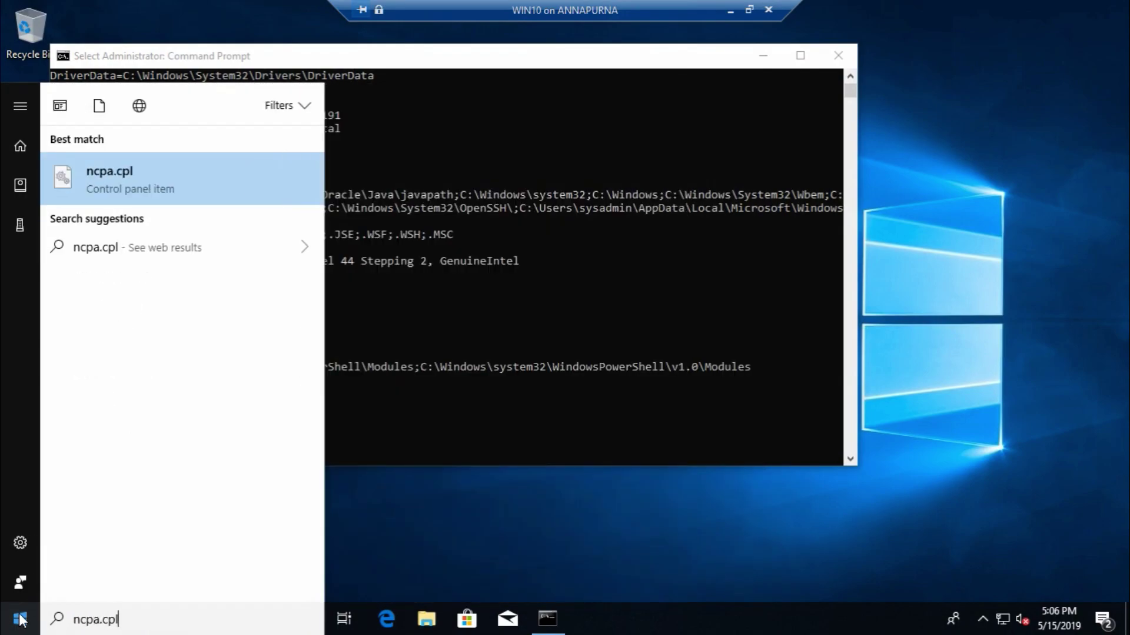
pyautogui.press('Return')
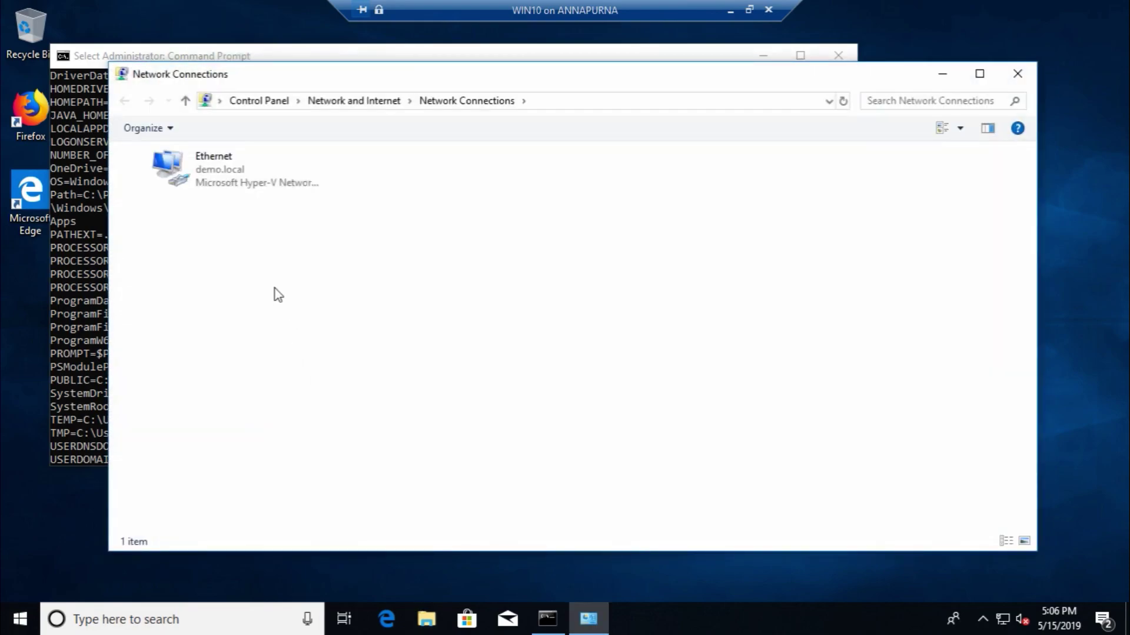
pyautogui.doubleClick(221, 175)
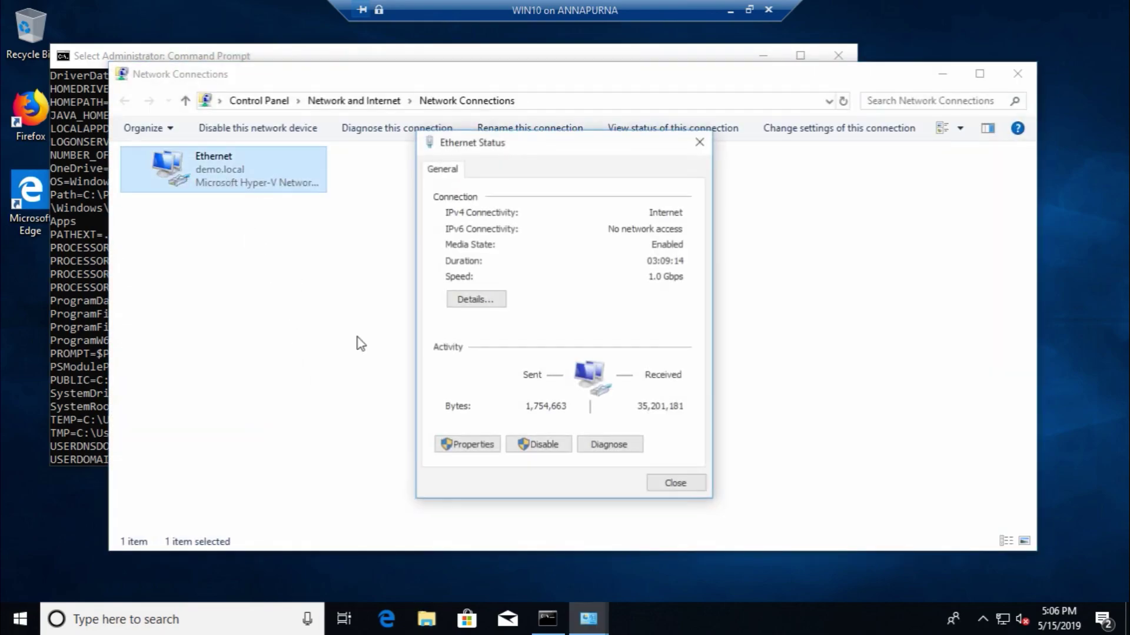
pyautogui.click(467, 446)
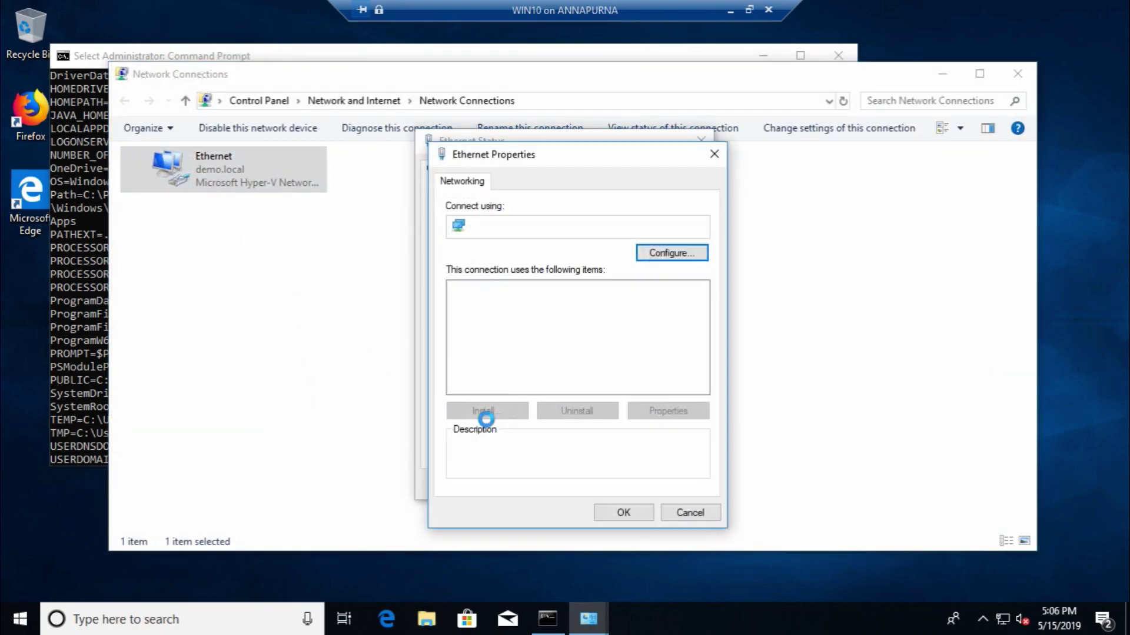
pyautogui.doubleClick(596, 334)
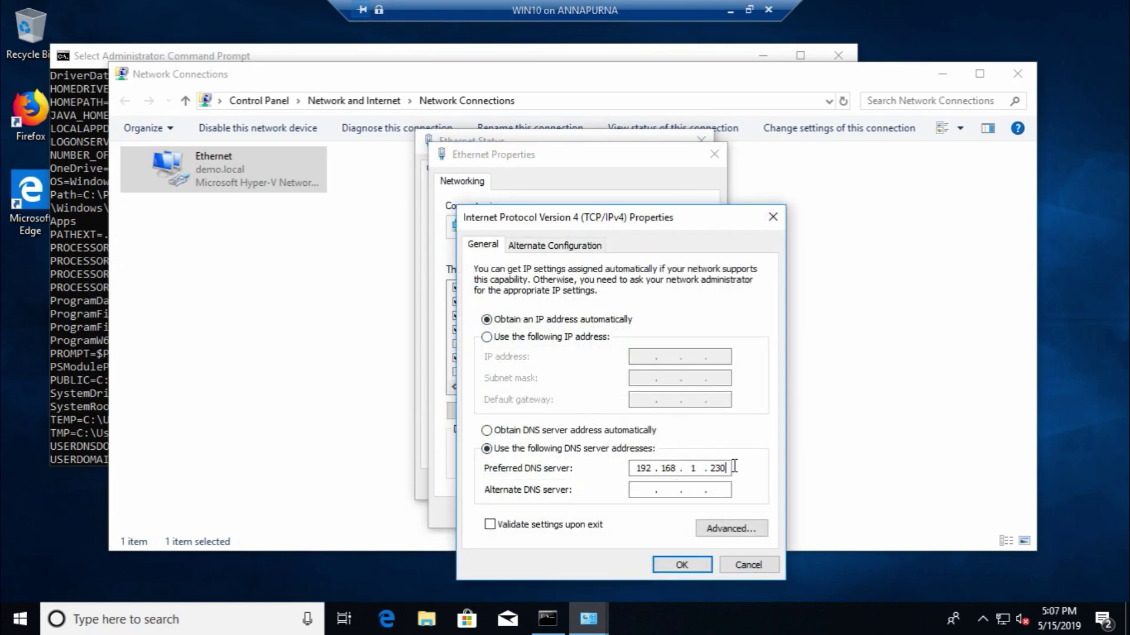
# Step: Change the preferred DNS server to 192.168.1.231 and close all network dialogs
pyautogui.press('BackSpace')
pyautogui.write('1')
pyautogui.click(681, 564)
pyautogui.click(631, 514)
pyautogui.click(669, 489)
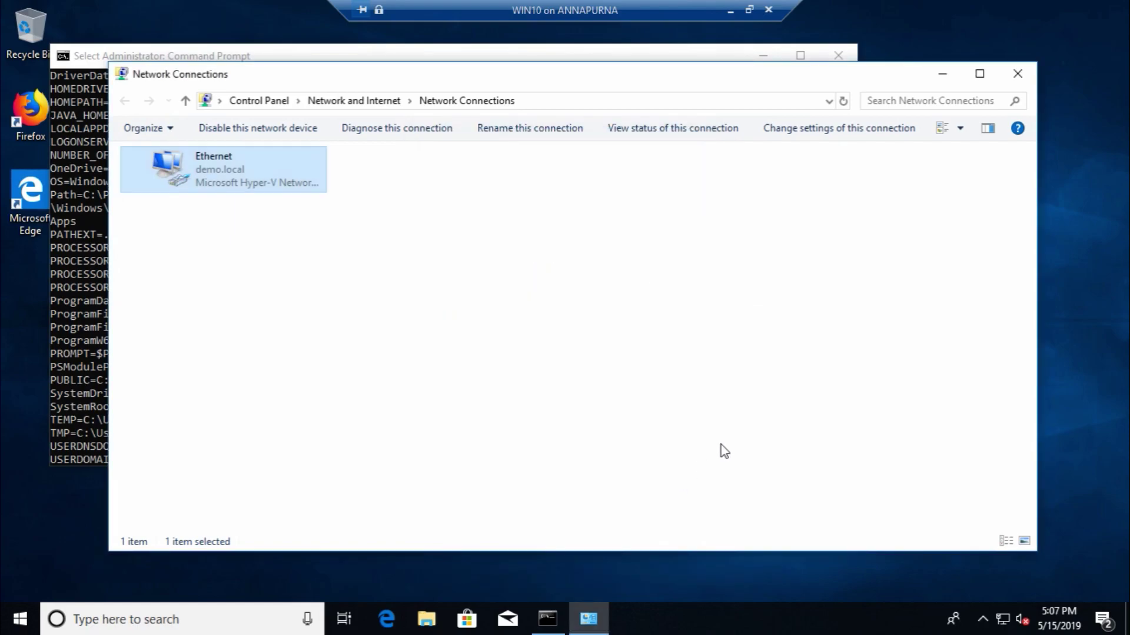
pyautogui.click(1017, 74)
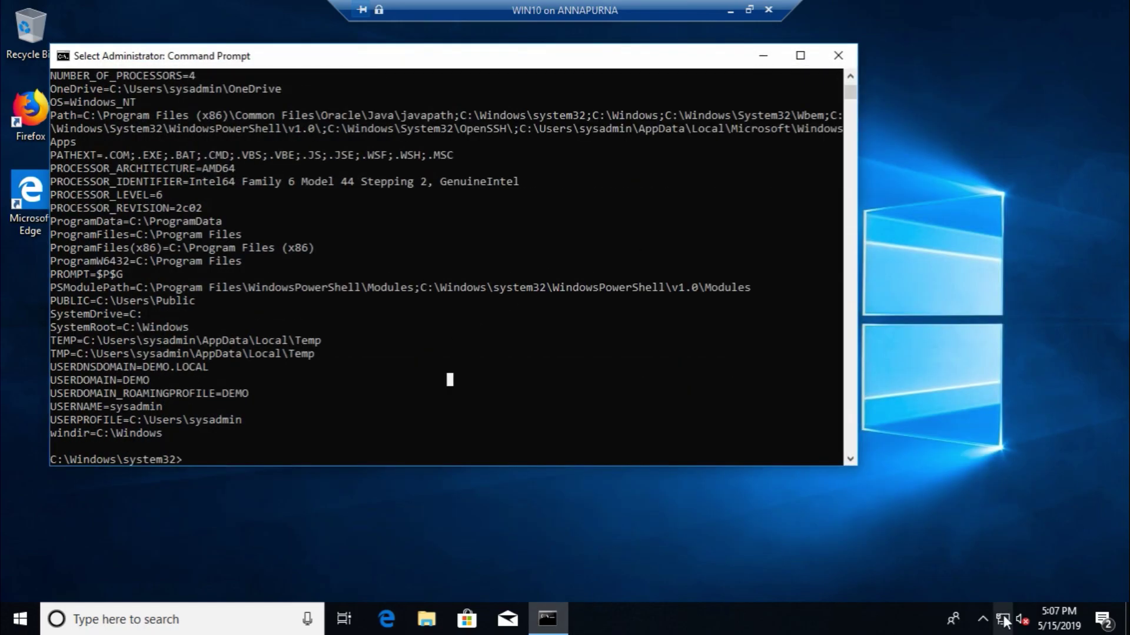
# Step: Restart the Windows 10 client from the Start menu's power options
pyautogui.click(19, 618)
pyautogui.click(16, 592)
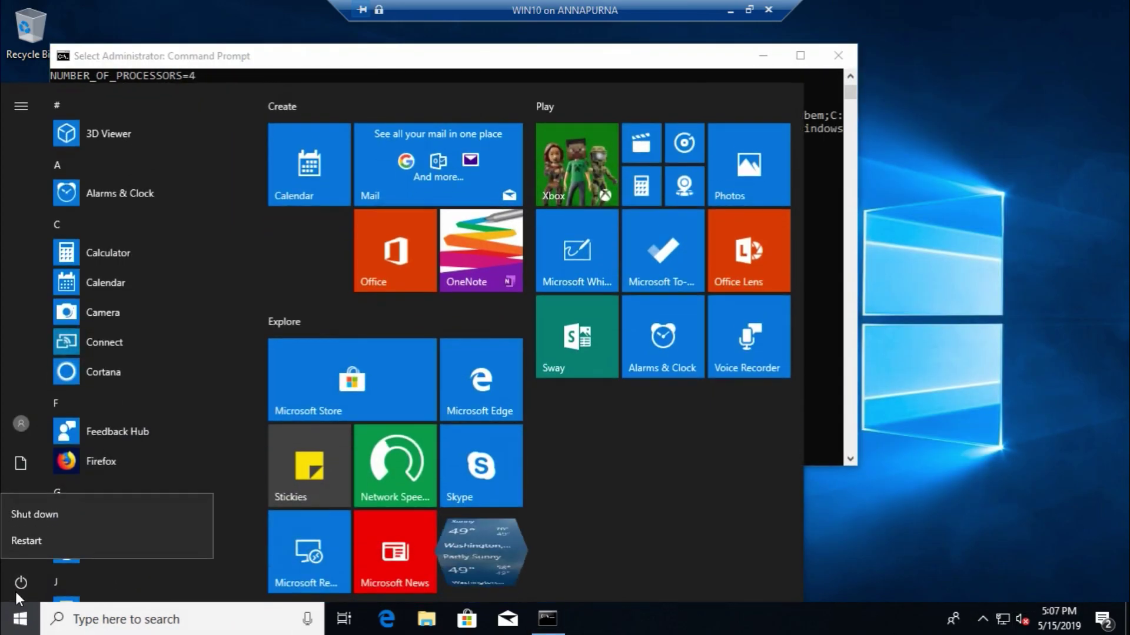
pyautogui.click(30, 546)
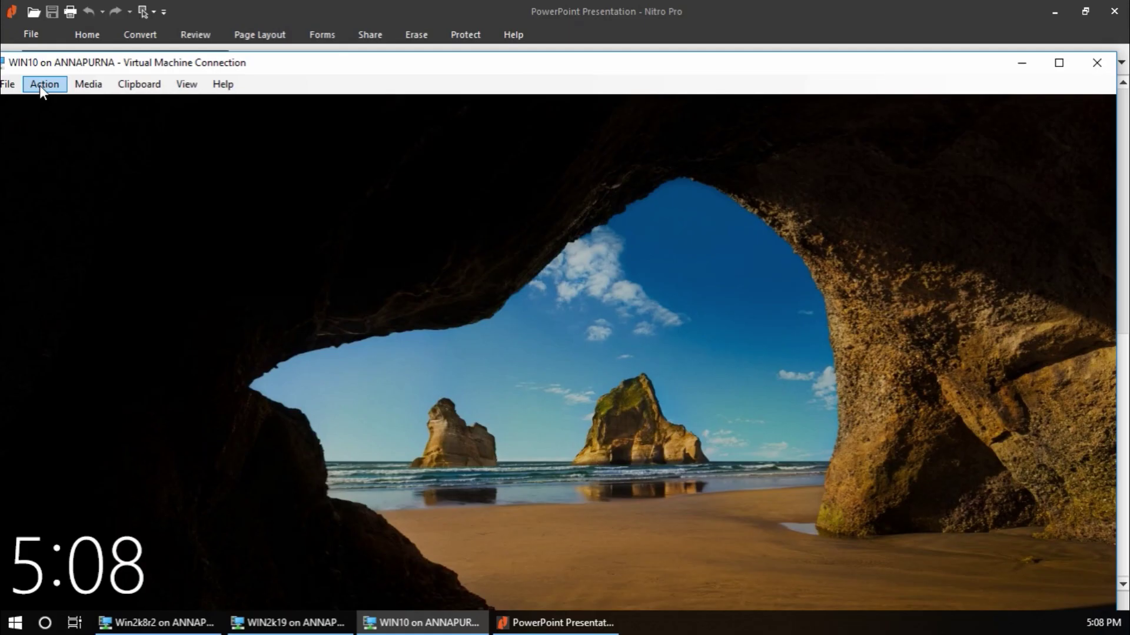
# Step: After reboot, send Ctrl+Alt+Delete, go full screen and sign back in as administrator
pyautogui.click(40, 86)
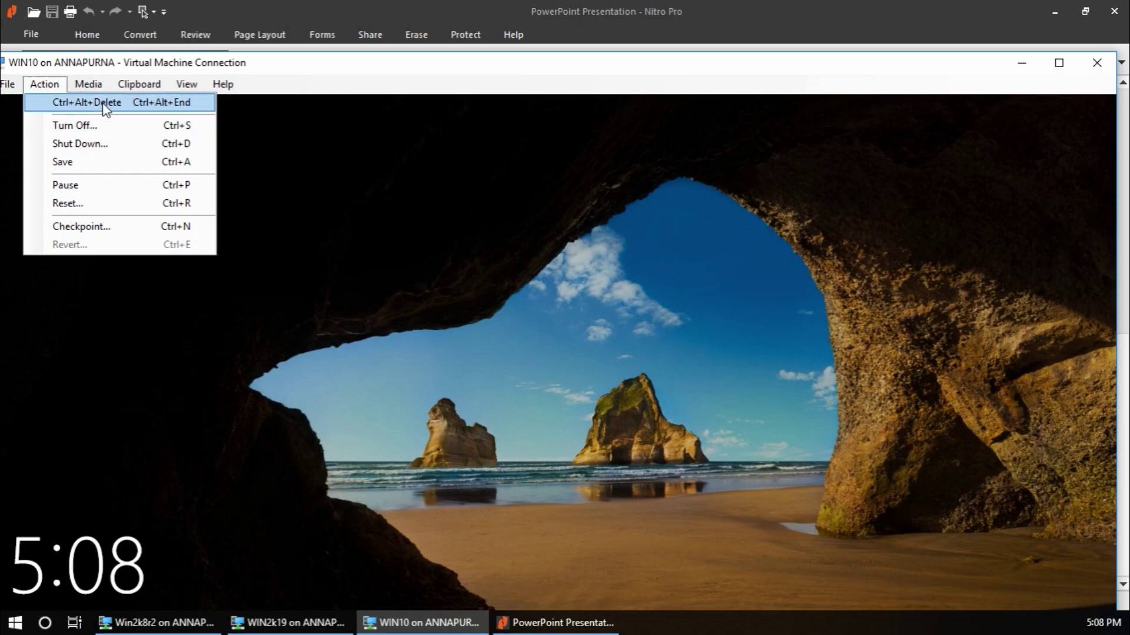
pyautogui.click(82, 102)
pyautogui.click(1059, 62)
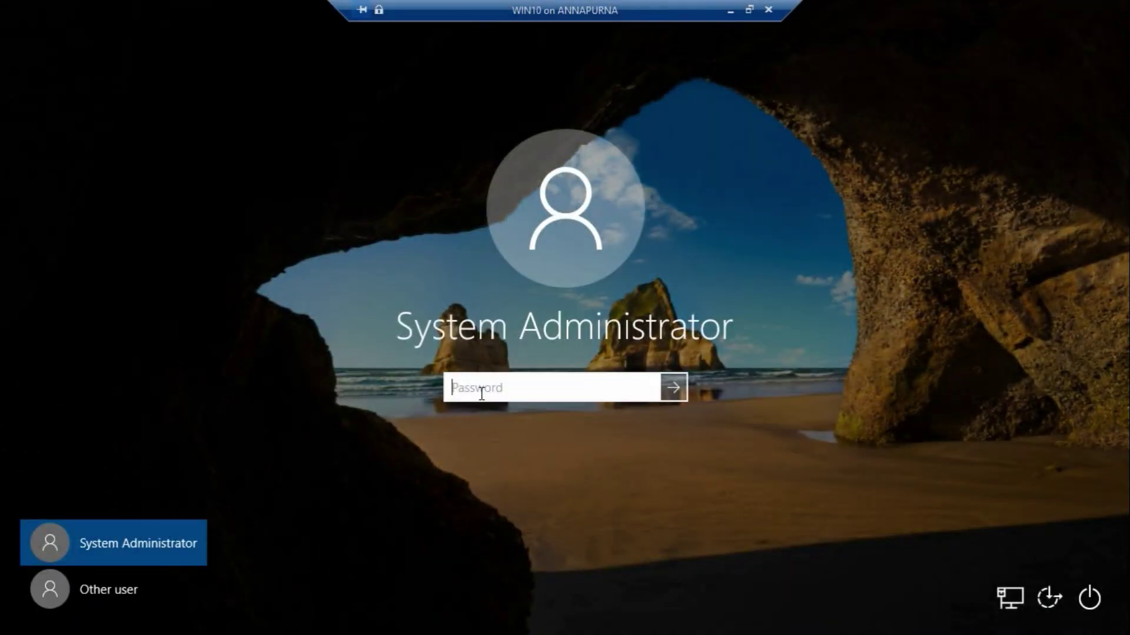
pyautogui.write('a')
pyautogui.press('BackSpace')
pyautogui.write('•••••••••••')
pyautogui.press('Return')
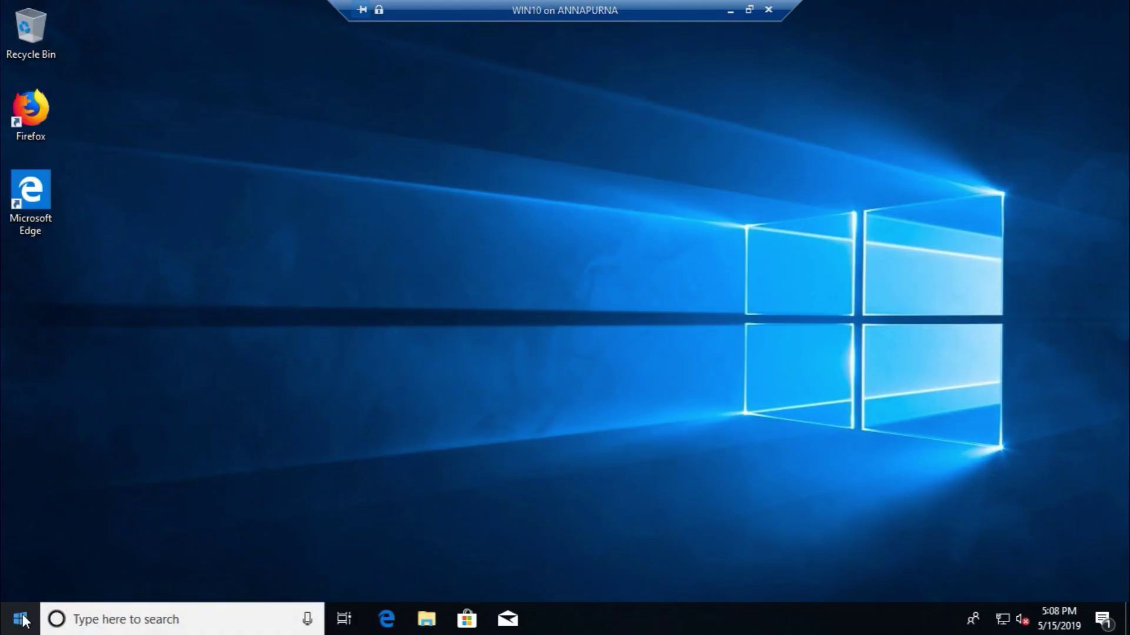
# Step: Run 'set' in an elevated Command Prompt to list the environment variables
pyautogui.click(21, 620)
pyautogui.write('cmd')
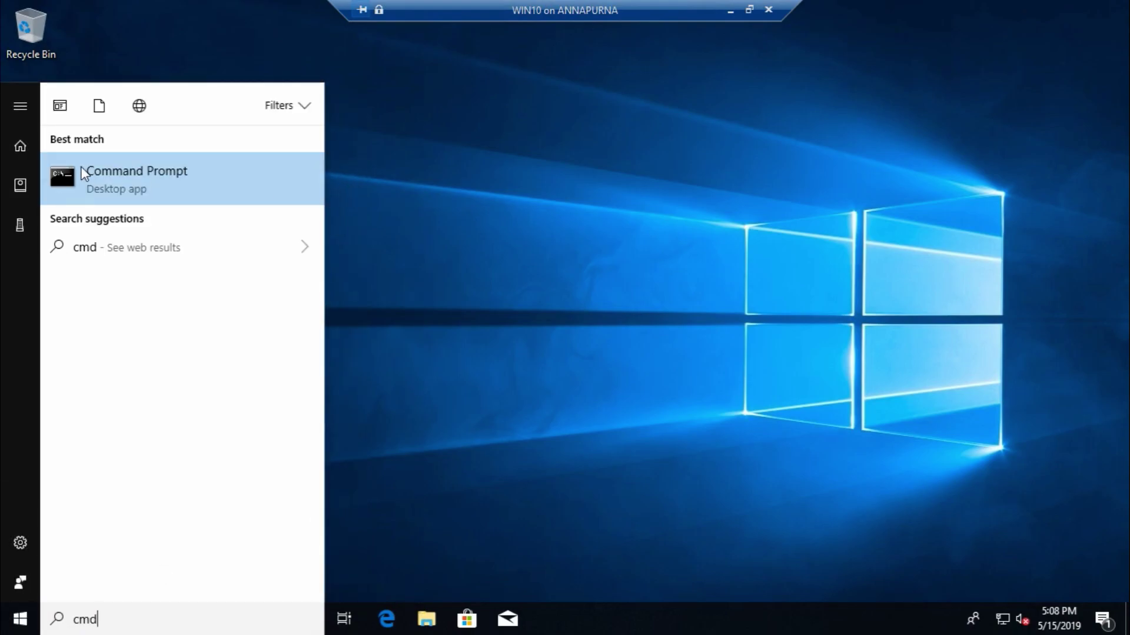
pyautogui.rightClick(83, 172)
pyautogui.click(110, 184)
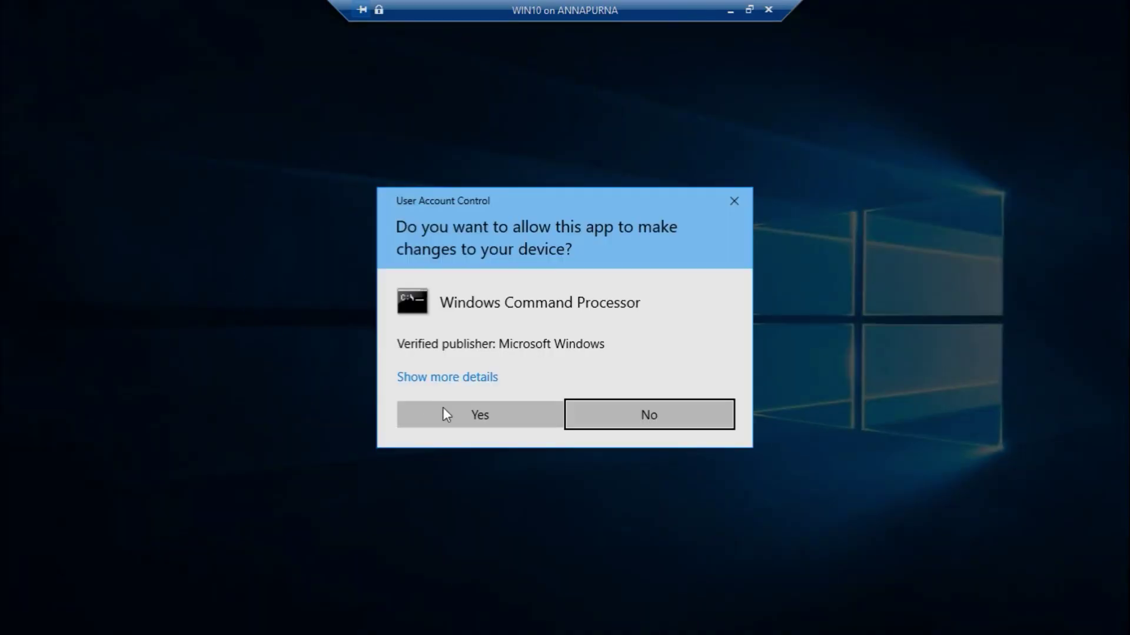
pyautogui.click(446, 415)
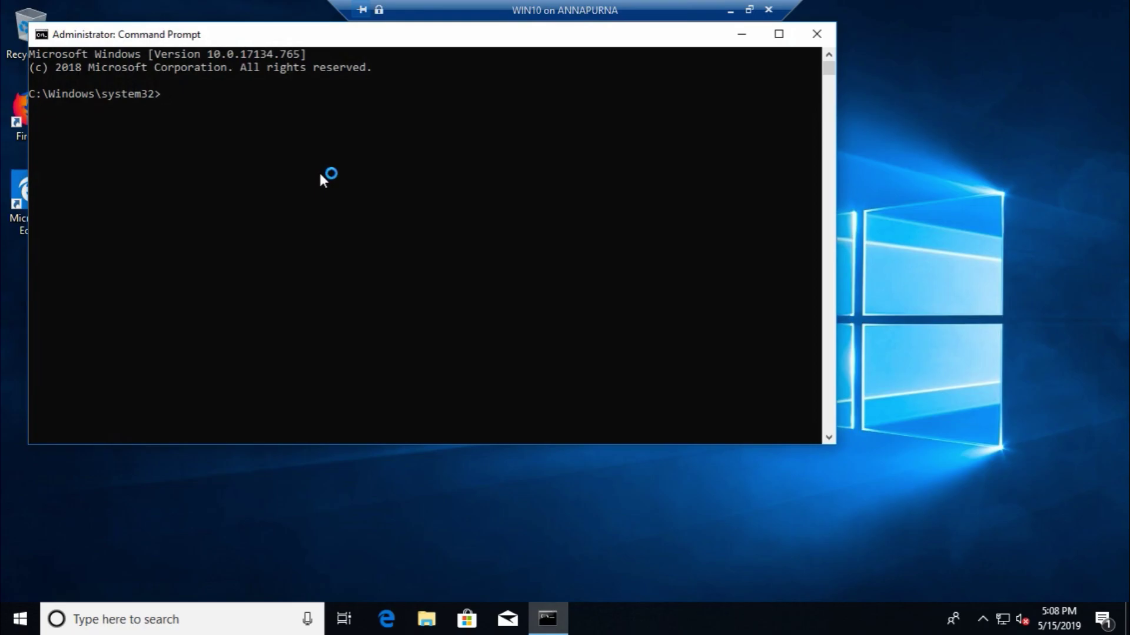
pyautogui.write('set')
pyautogui.press('Return')
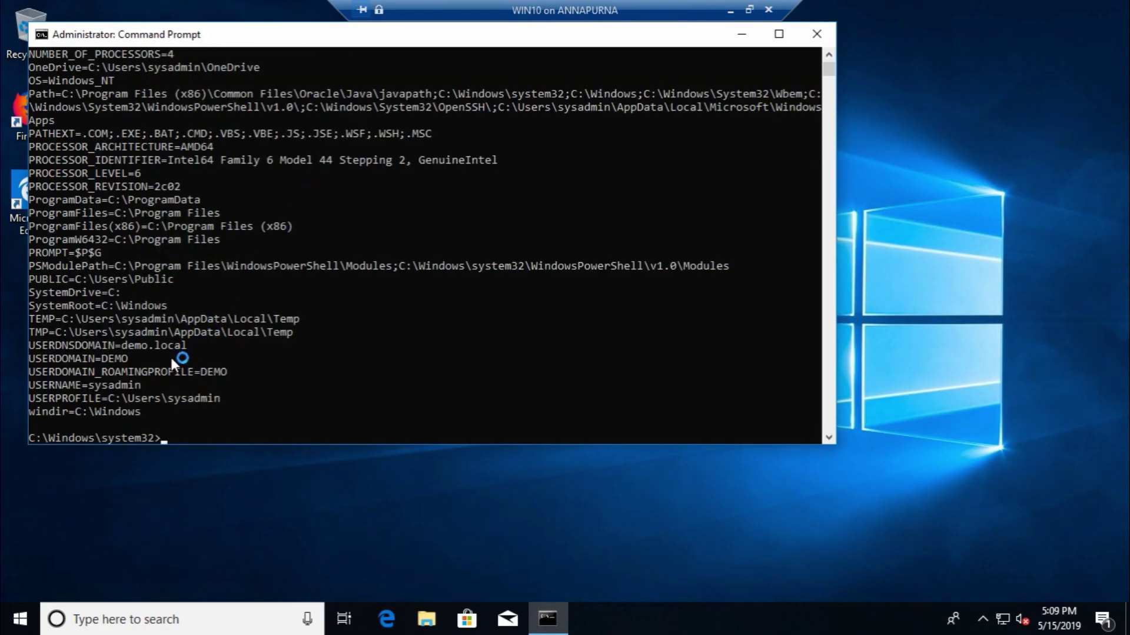
# Step: Highlight the demo.local domain lines and LOGONSERVER=\\WIN2K19, then minimize the session
pyautogui.moveTo(94, 389); pyautogui.dragTo(142, 390)
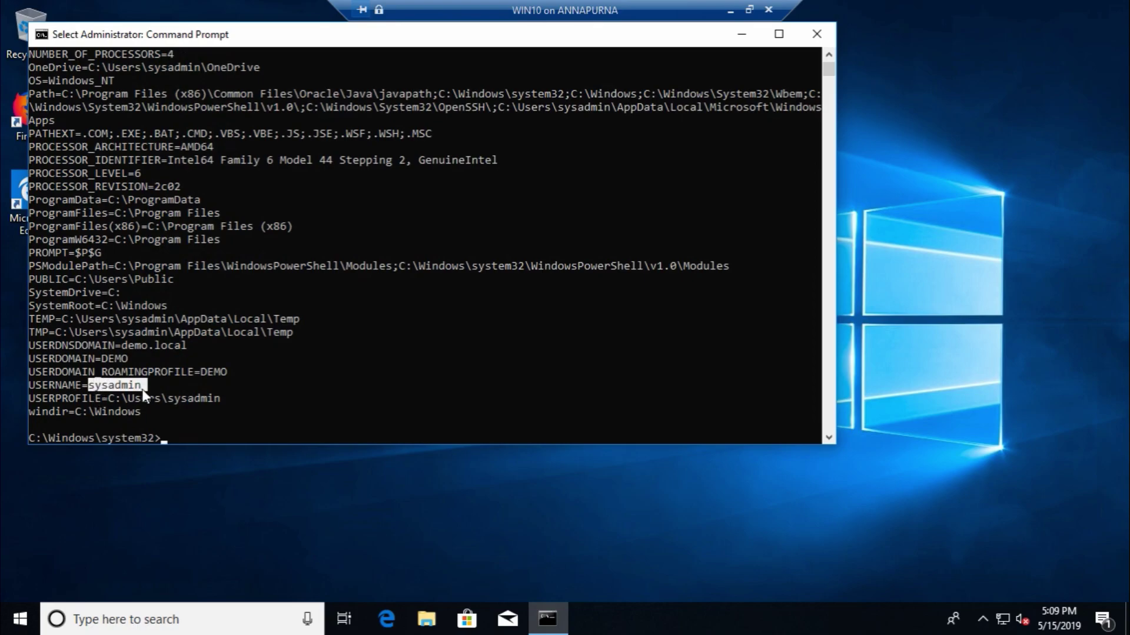
pyautogui.click(124, 347)
pyautogui.moveTo(125, 347); pyautogui.dragTo(230, 361)
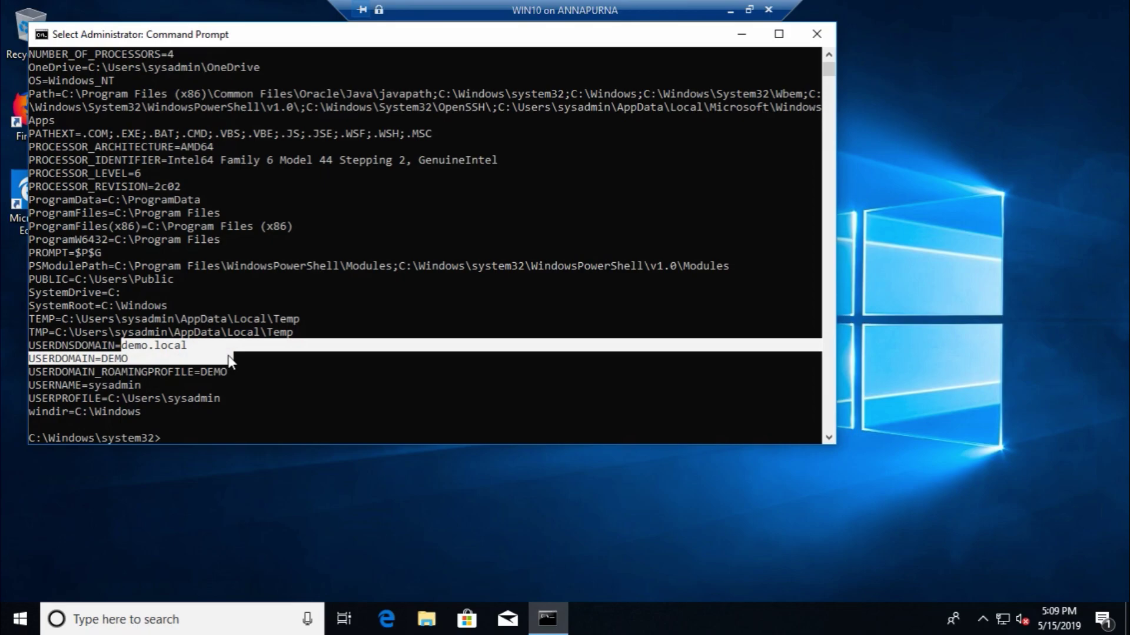
pyautogui.scroll(1, 228, 355)
pyautogui.scroll(1, 228, 355)
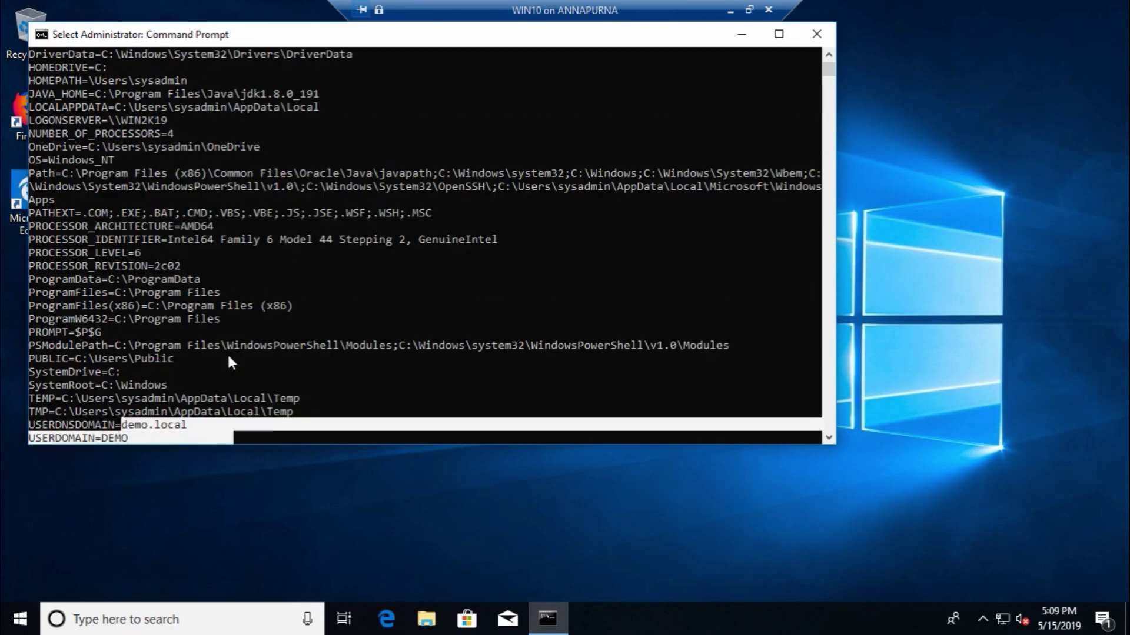
pyautogui.click(117, 121)
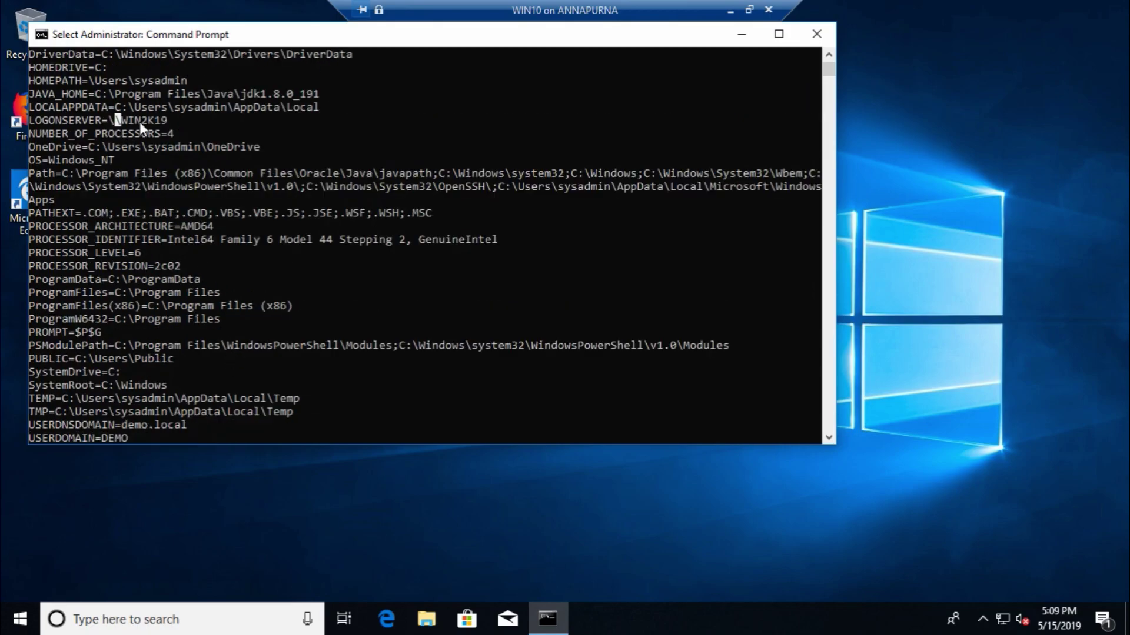
pyautogui.click(730, 11)
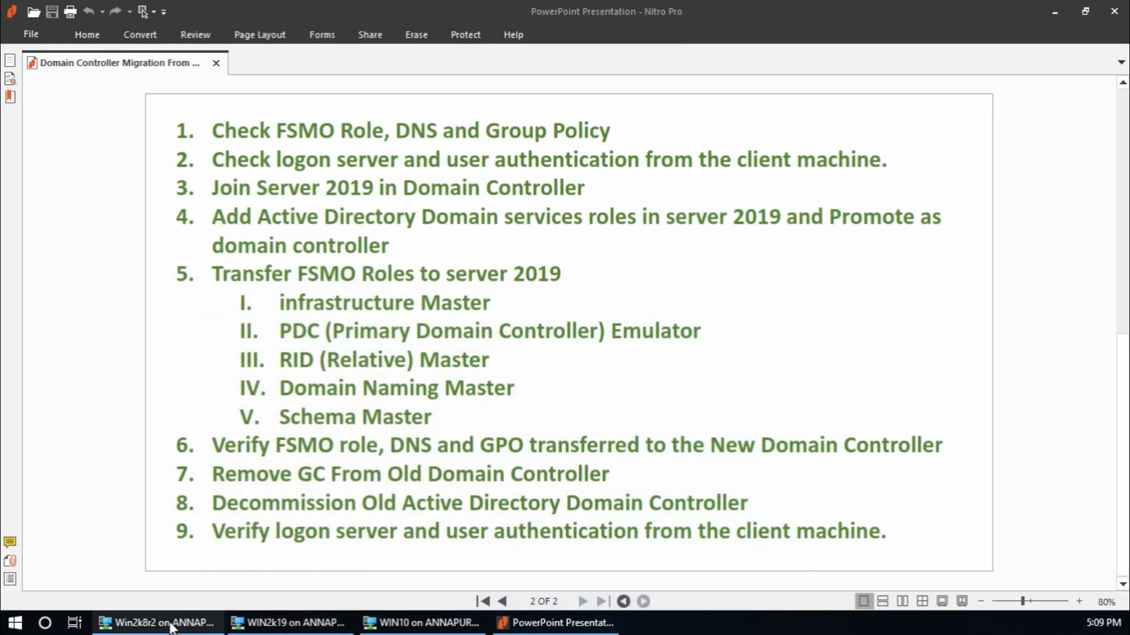
# Step: Restore the Win2k8r2 session full-screen and send it Ctrl+Alt+Delete
pyautogui.click(171, 624)
pyautogui.click(740, 12)
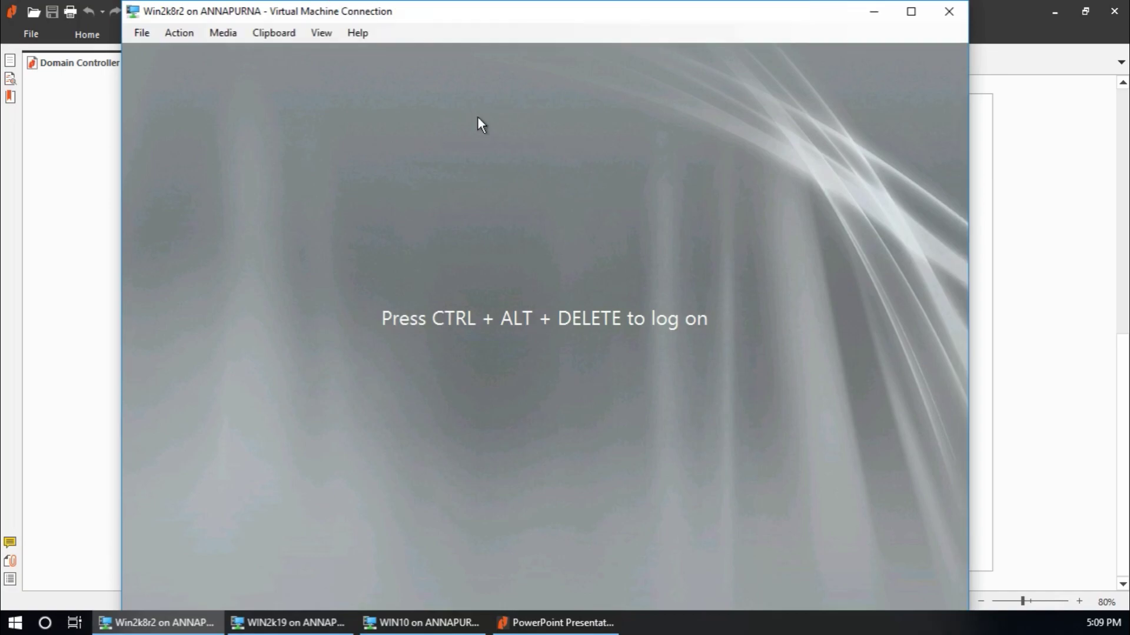
pyautogui.click(172, 34)
pyautogui.click(197, 51)
pyautogui.click(918, 12)
# Step: Log on to the server as another user with that account's credentials
pyautogui.click(578, 478)
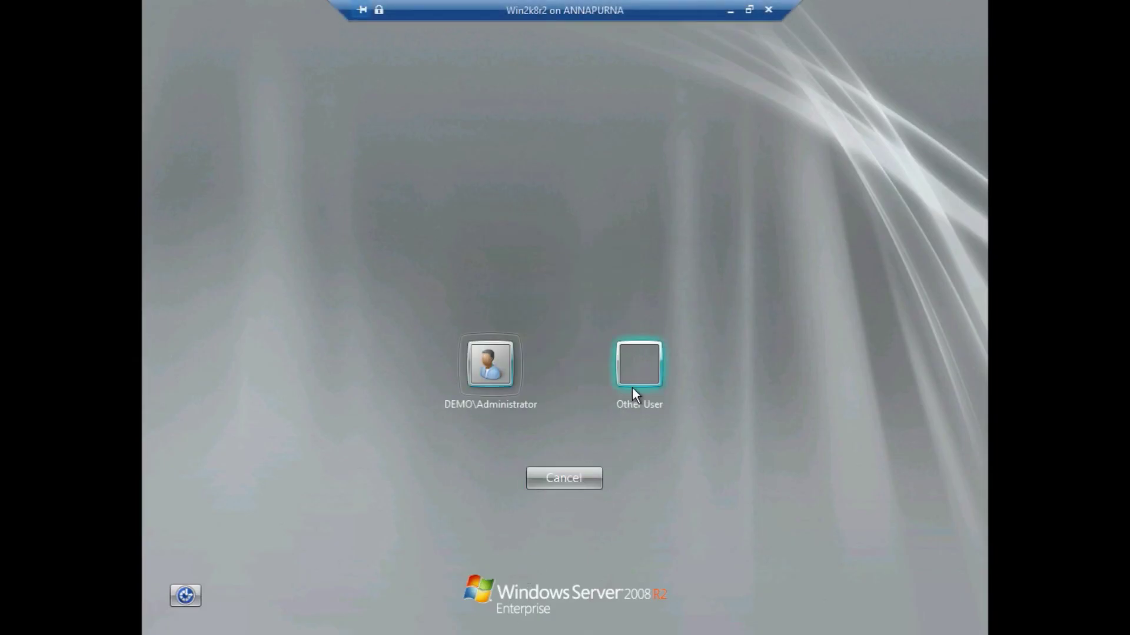
pyautogui.click(629, 390)
pyautogui.write('sa')
pyautogui.press('BackSpace')
pyautogui.press('BackSpace')
pyautogui.write('sysadm')
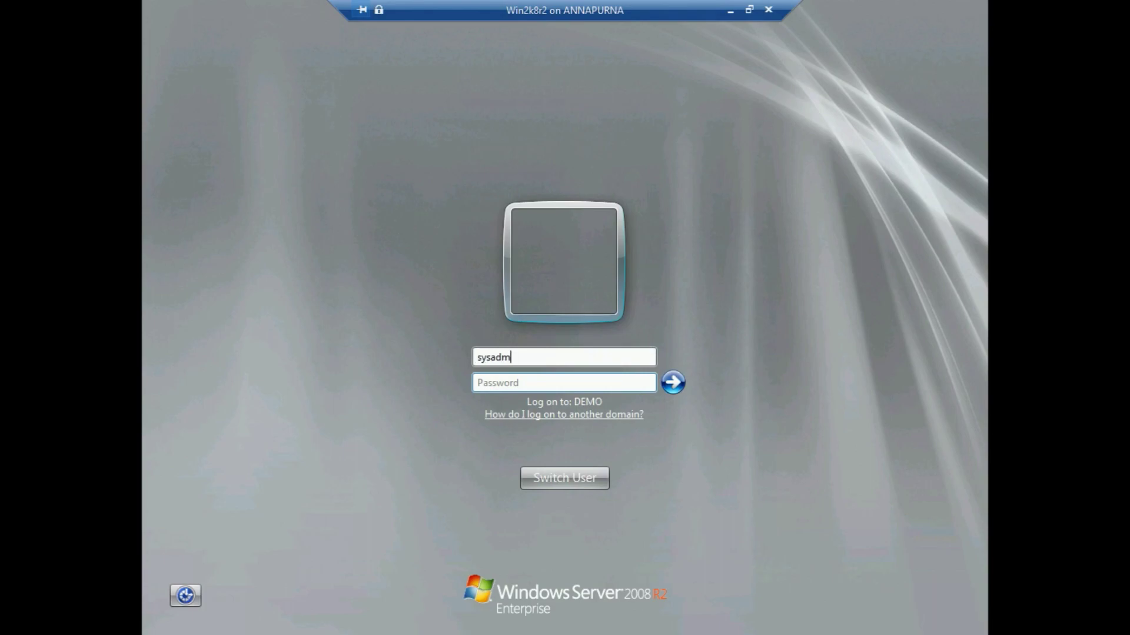
pyautogui.write('p•••')
pyautogui.press('Return')
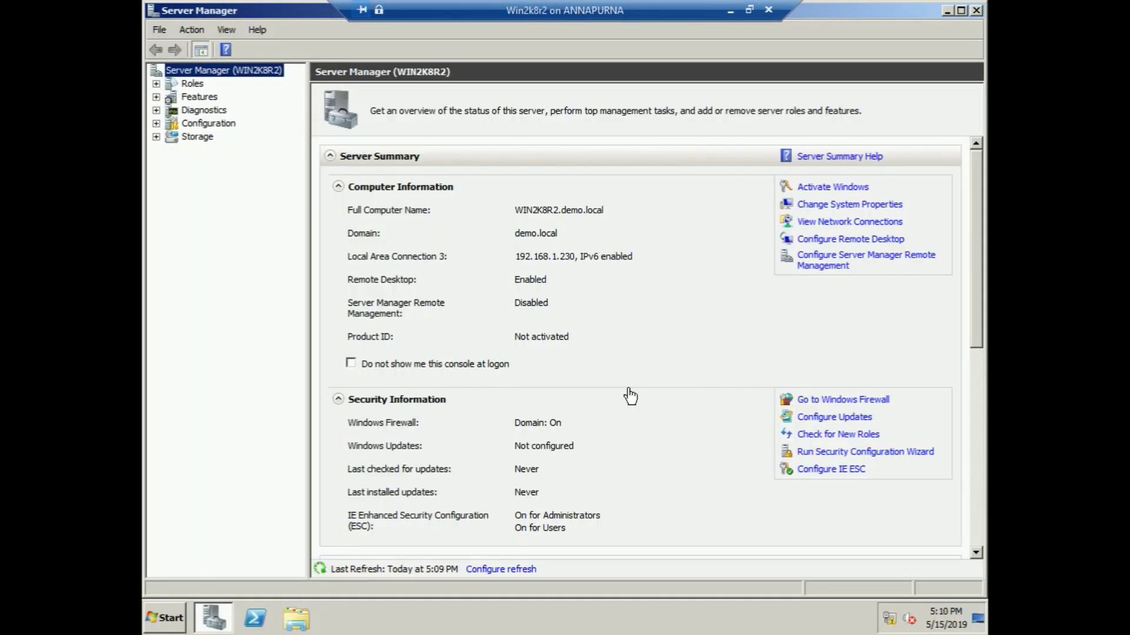
# Step: Confirm in Computer properties that WIN2K8R2 is in demo.local, then minimize the session
pyautogui.click(296, 618)
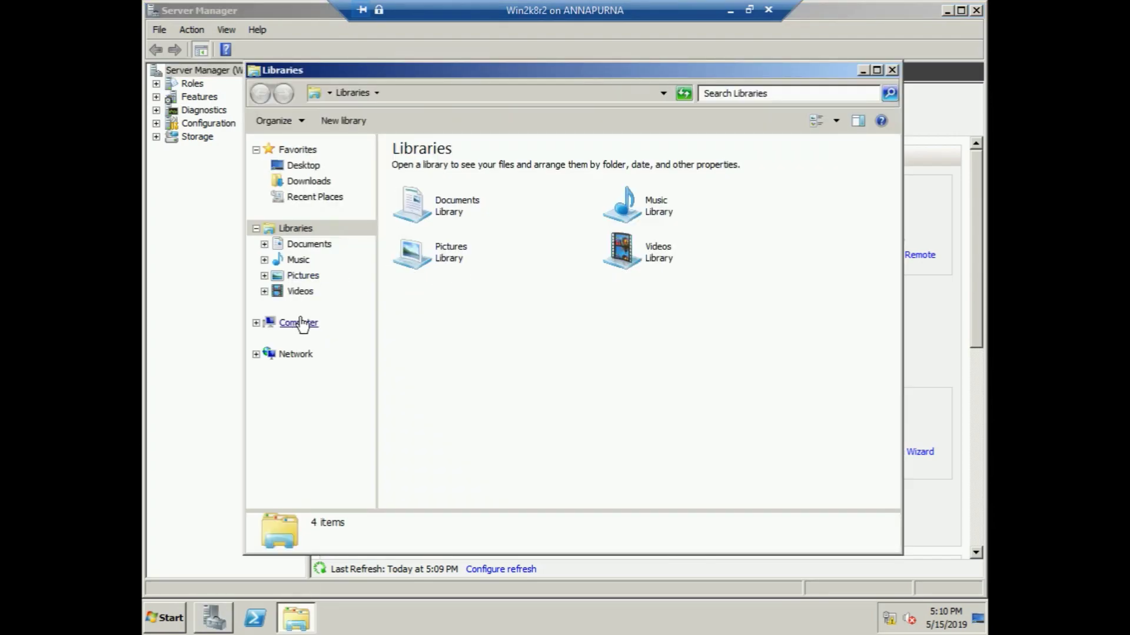
pyautogui.rightClick(298, 322)
pyautogui.click(347, 481)
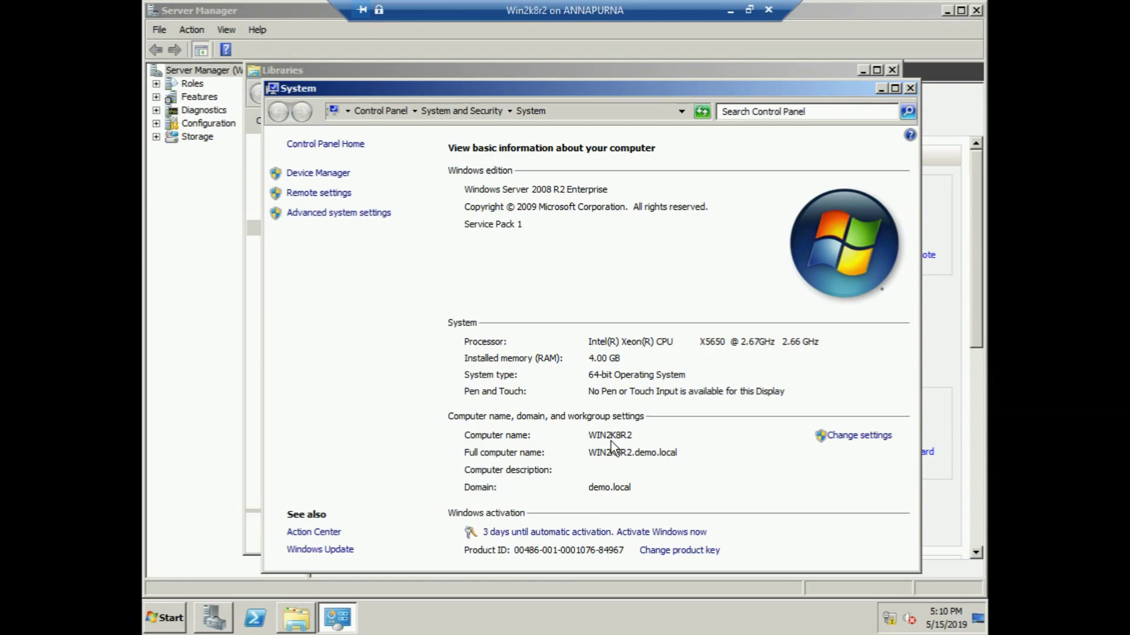
pyautogui.click(910, 89)
pyautogui.click(891, 70)
pyautogui.click(731, 11)
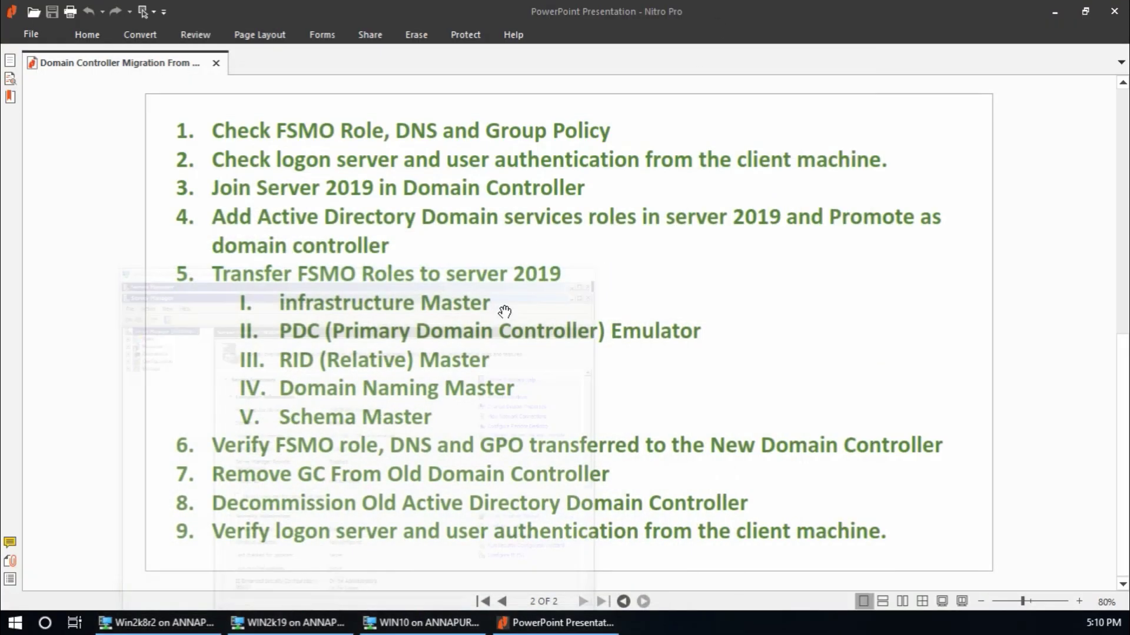
# Step: Show WIN2K8R2 and WIN10 under Computers, then list Domain Controllers containing only WIN2K19
pyautogui.moveTo(380, 628)
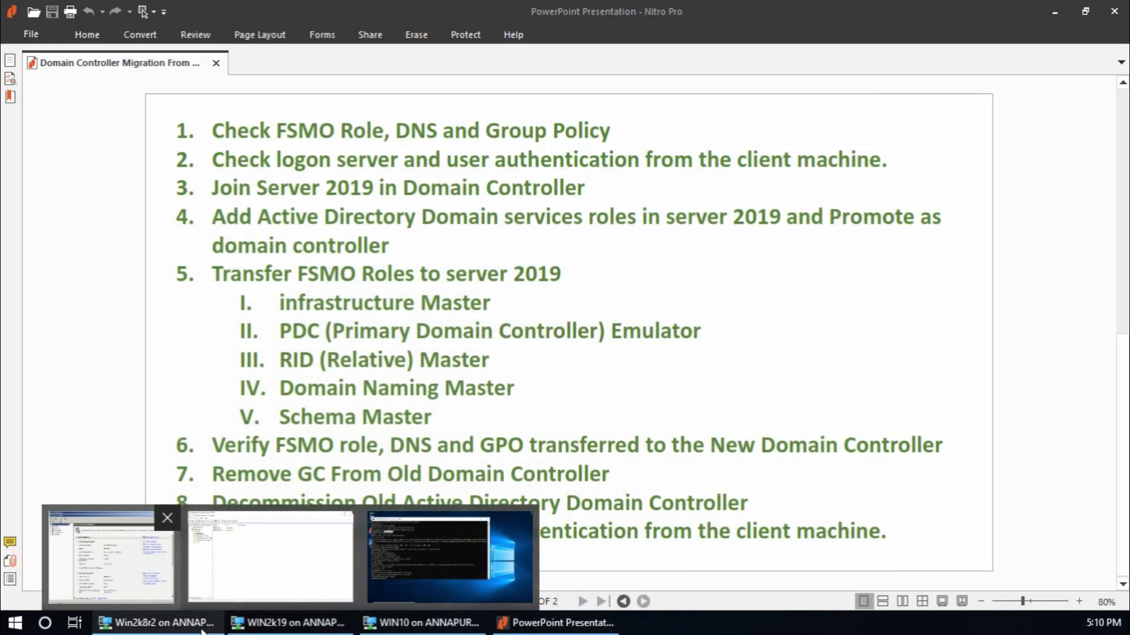
pyautogui.click(288, 623)
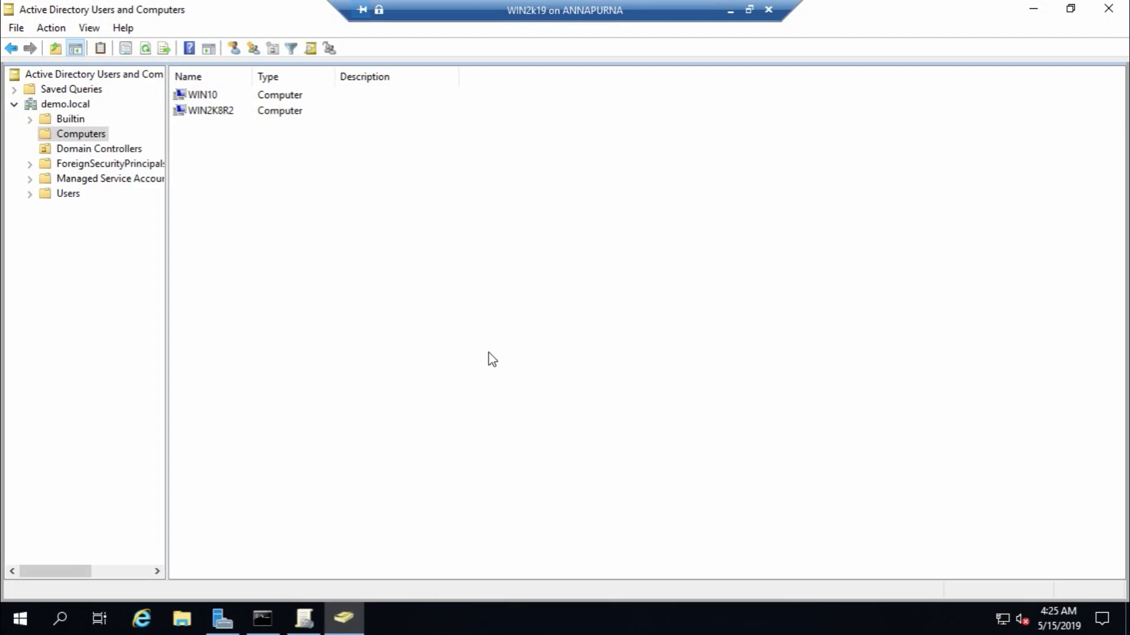
pyautogui.click(100, 136)
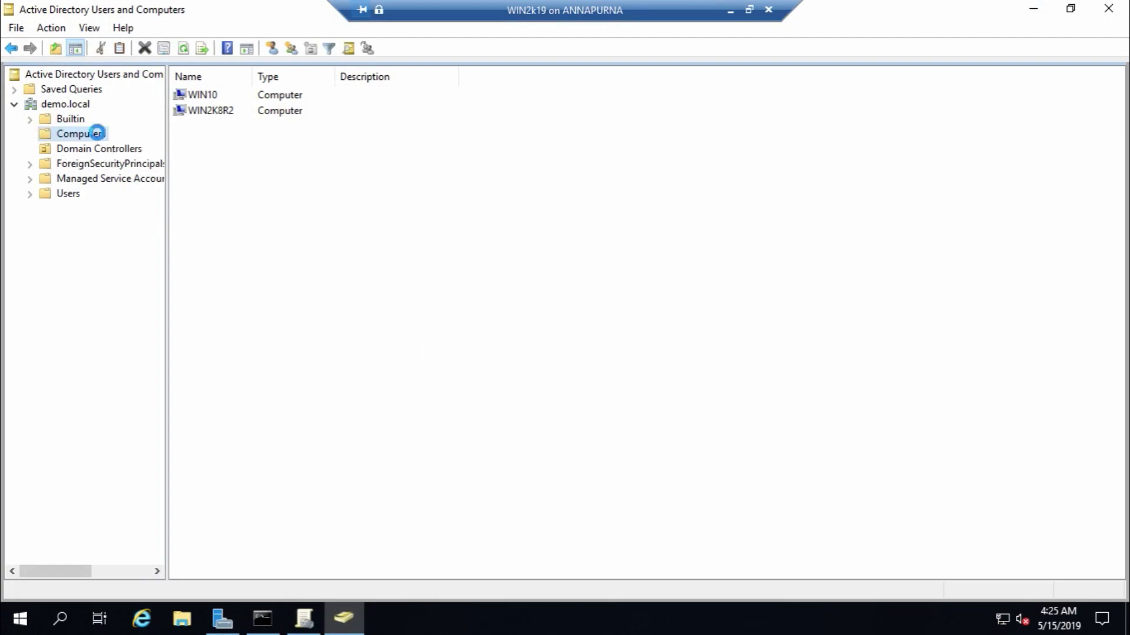
pyautogui.click(210, 115)
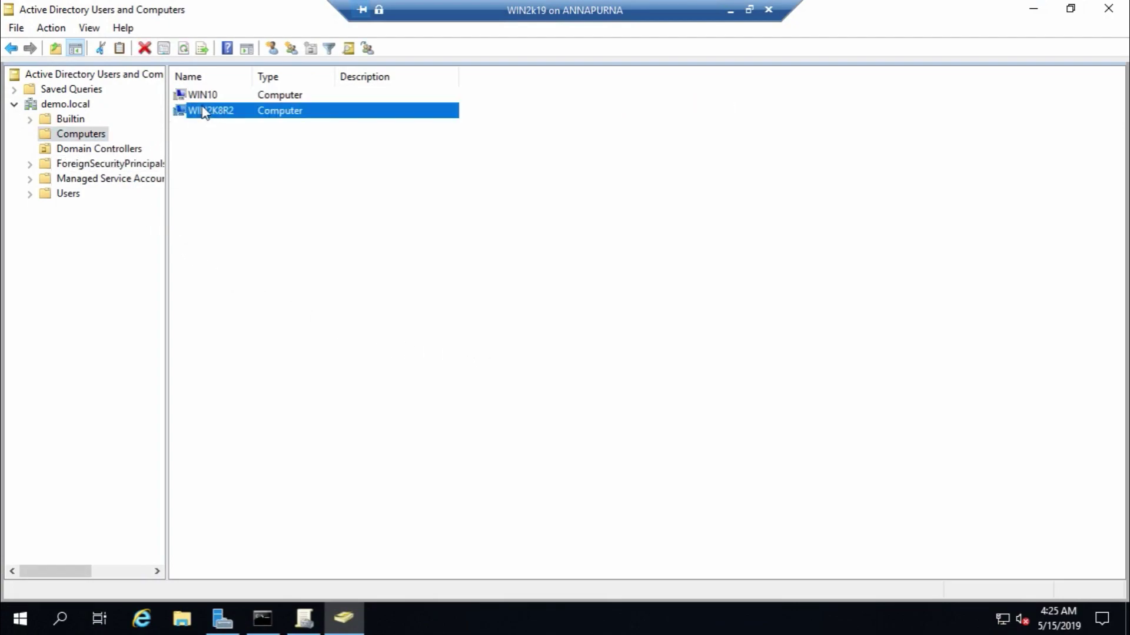
pyautogui.click(201, 101)
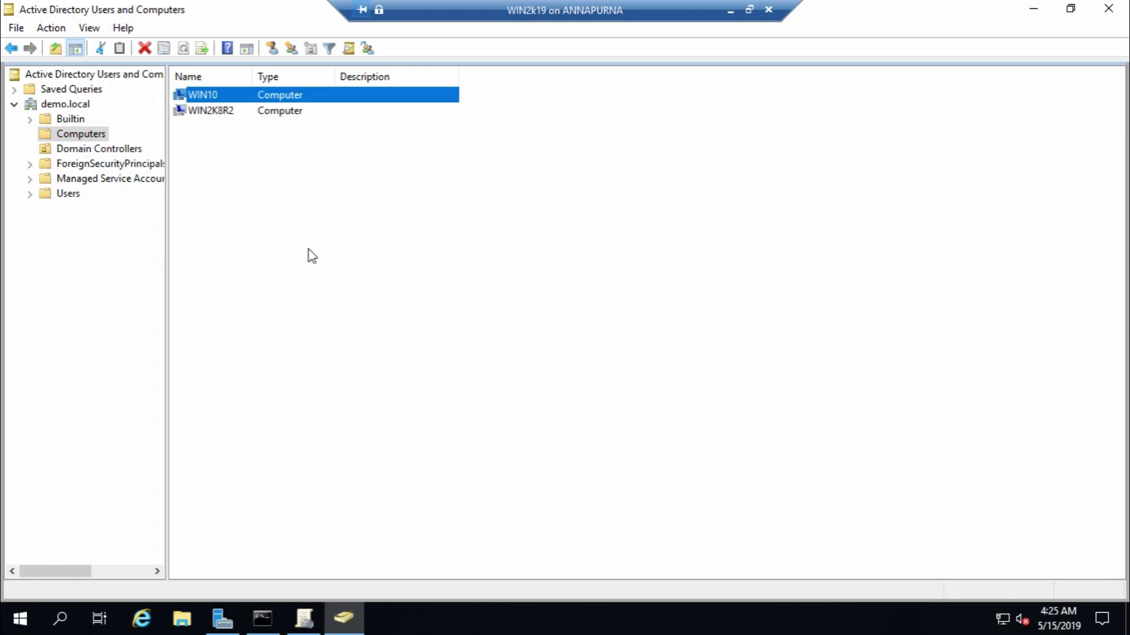
pyautogui.click(110, 149)
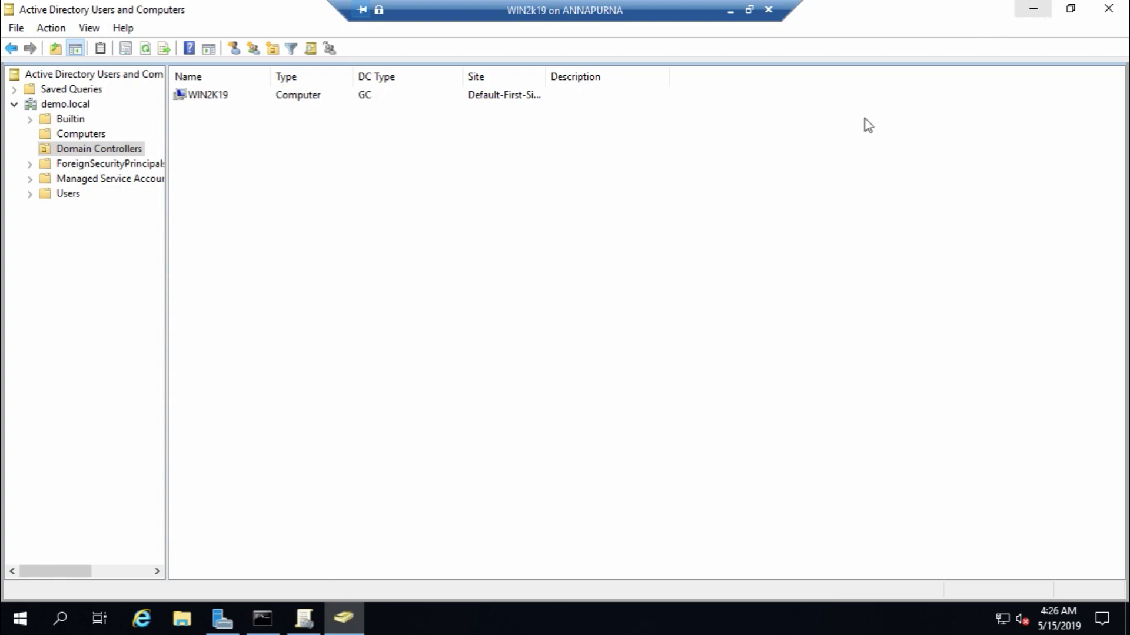
# Step: Review the demo.local forward zone's WIN10 and win2k19 records and the reverse zone's pointers in DNS Manager
pyautogui.click(222, 621)
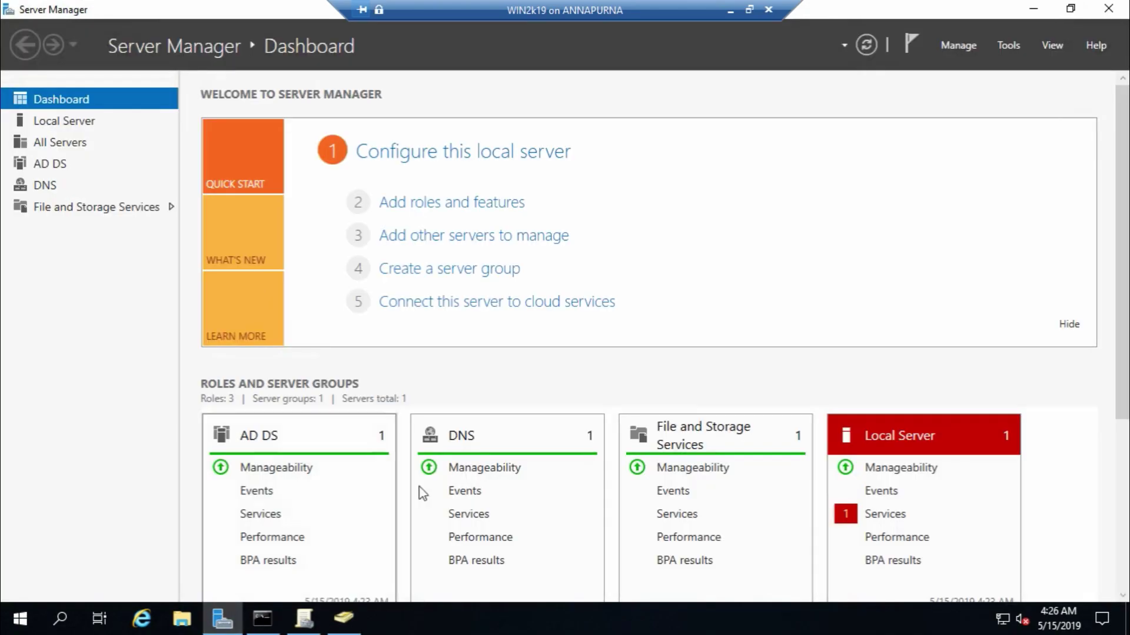
pyautogui.click(958, 45)
pyautogui.click(1008, 45)
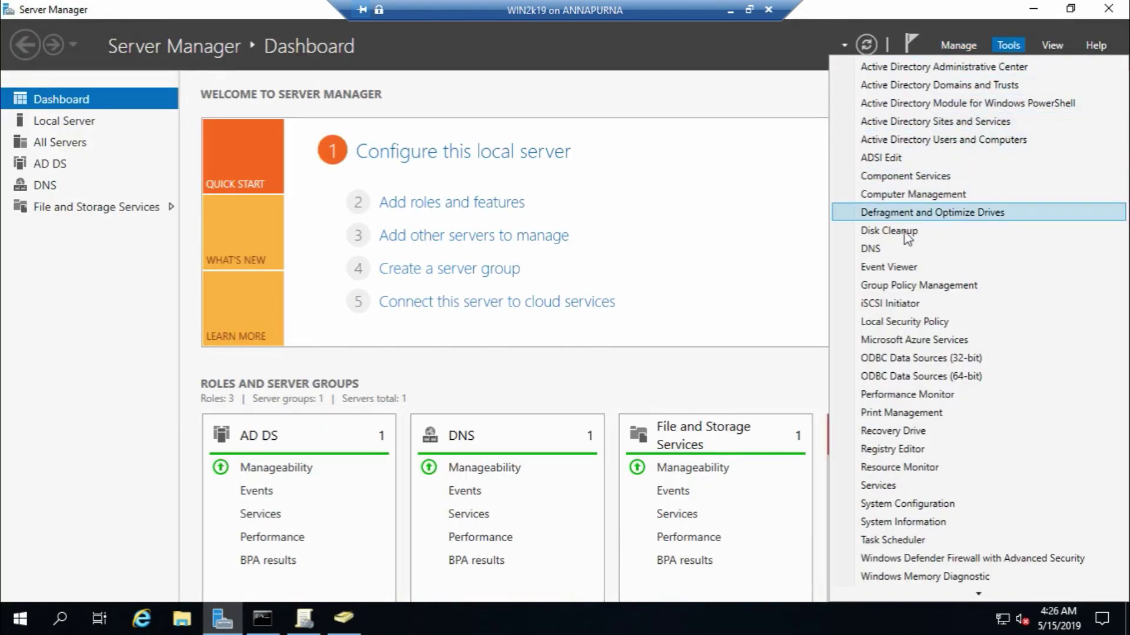
pyautogui.click(878, 250)
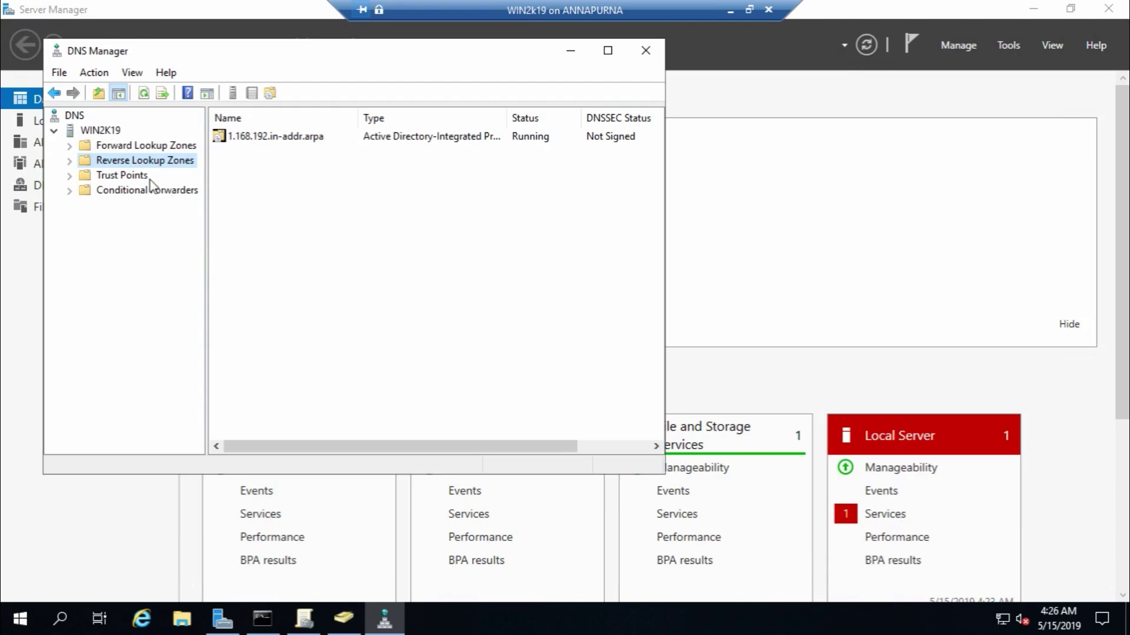
pyautogui.doubleClick(159, 147)
pyautogui.click(154, 176)
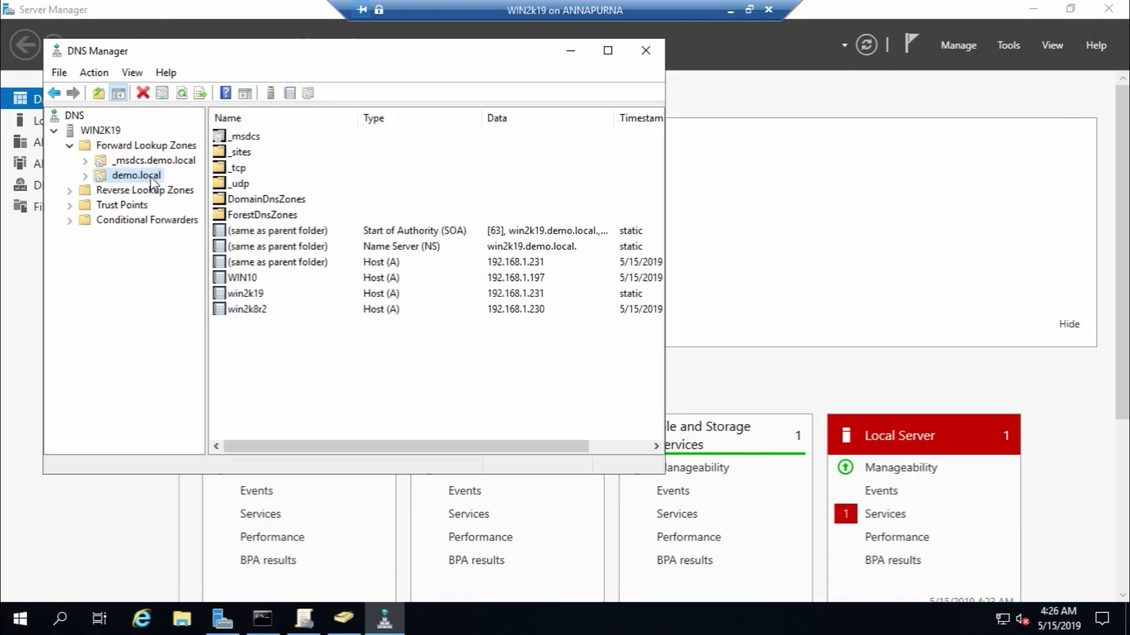
pyautogui.click(244, 280)
pyautogui.click(250, 294)
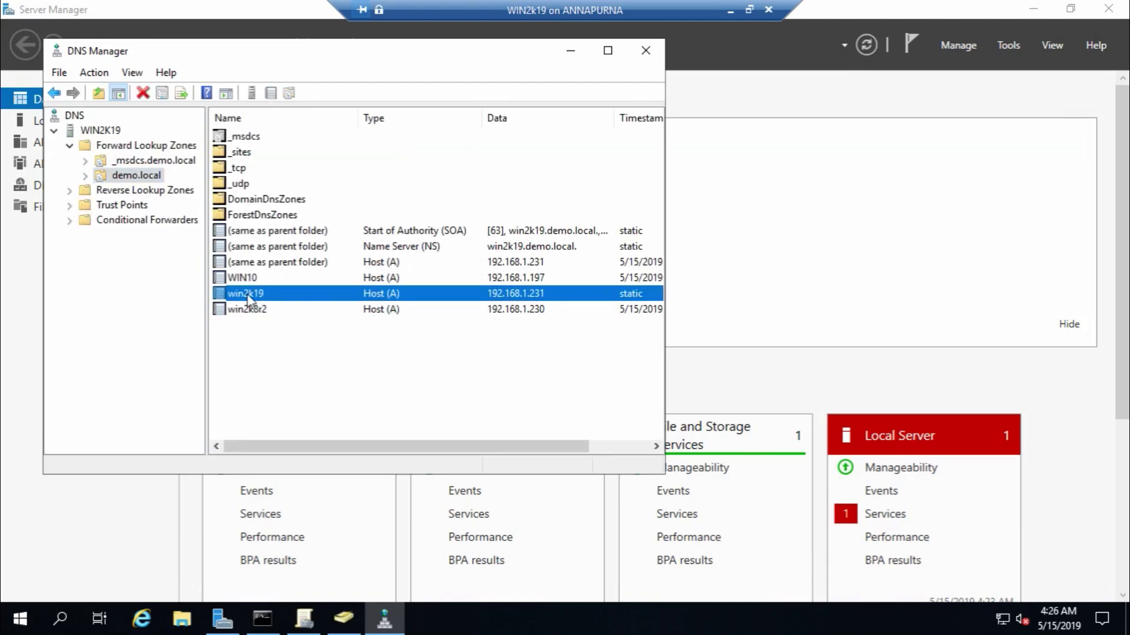
pyautogui.doubleClick(135, 190)
pyautogui.click(150, 205)
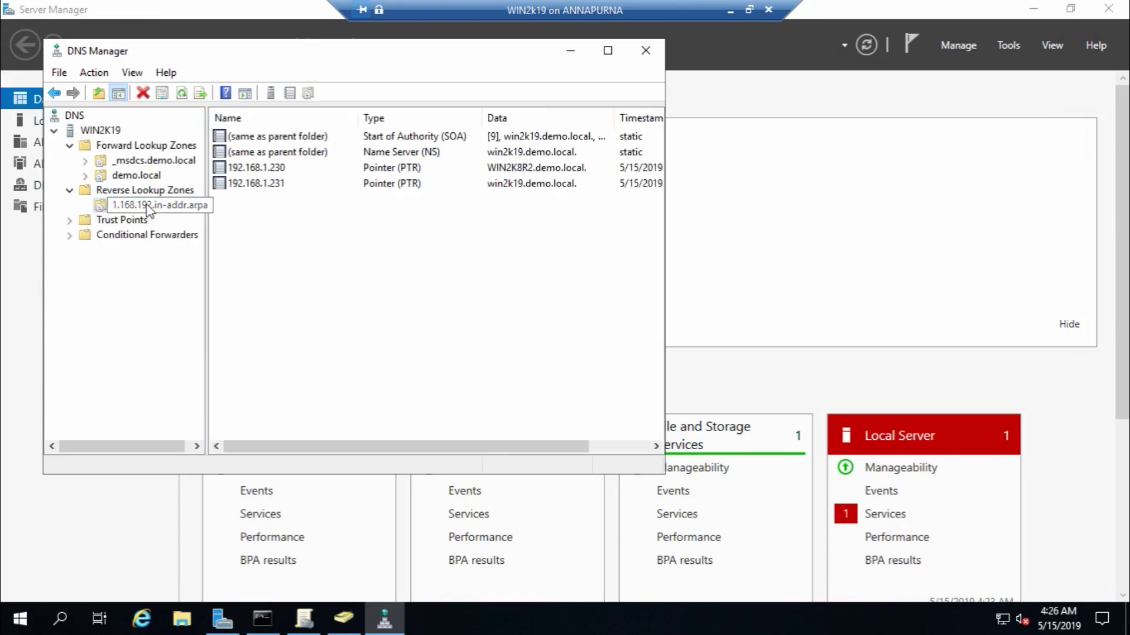
# Step: Open demo.local's status in Group Policy Management, showing WIN2K19.demo.local as baseline DC
pyautogui.click(1005, 44)
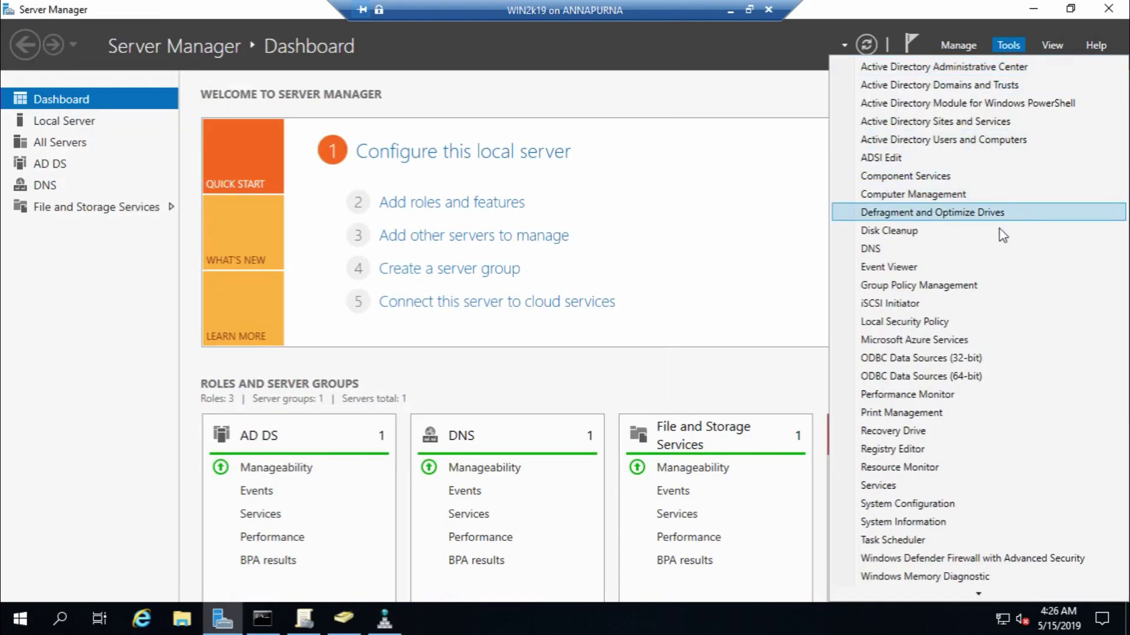
pyautogui.click(963, 287)
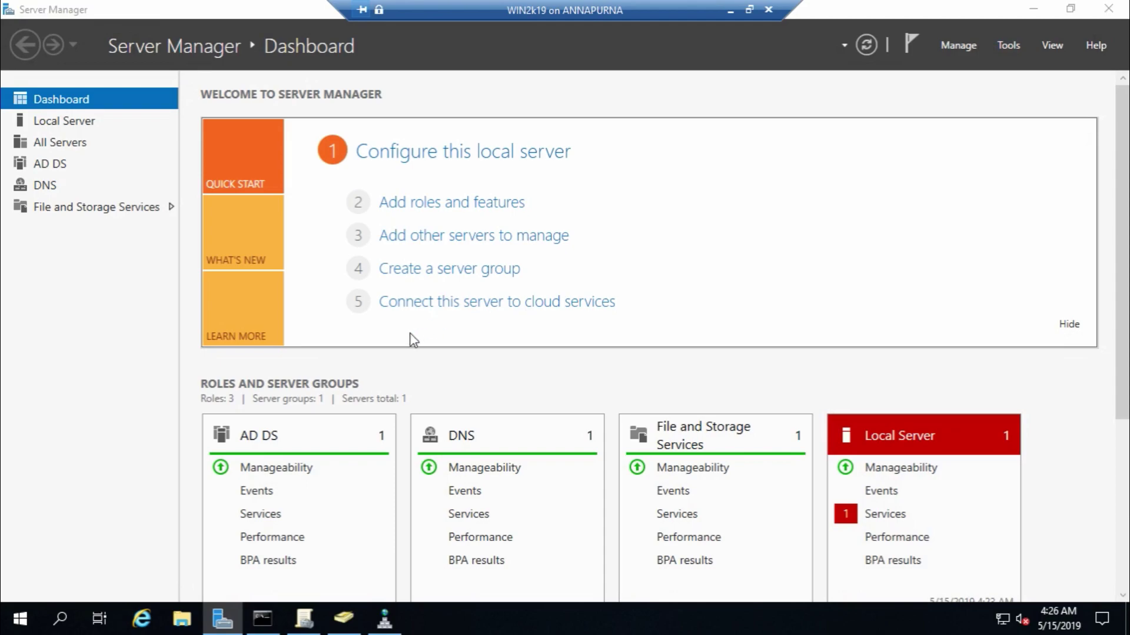
pyautogui.click(118, 201)
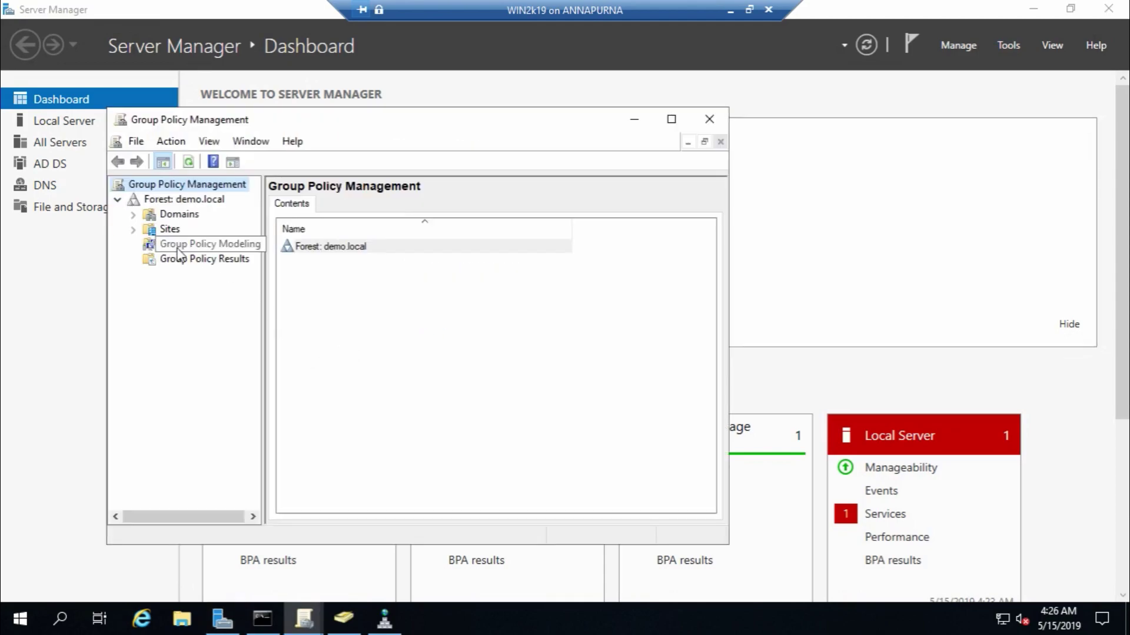
pyautogui.doubleClick(178, 215)
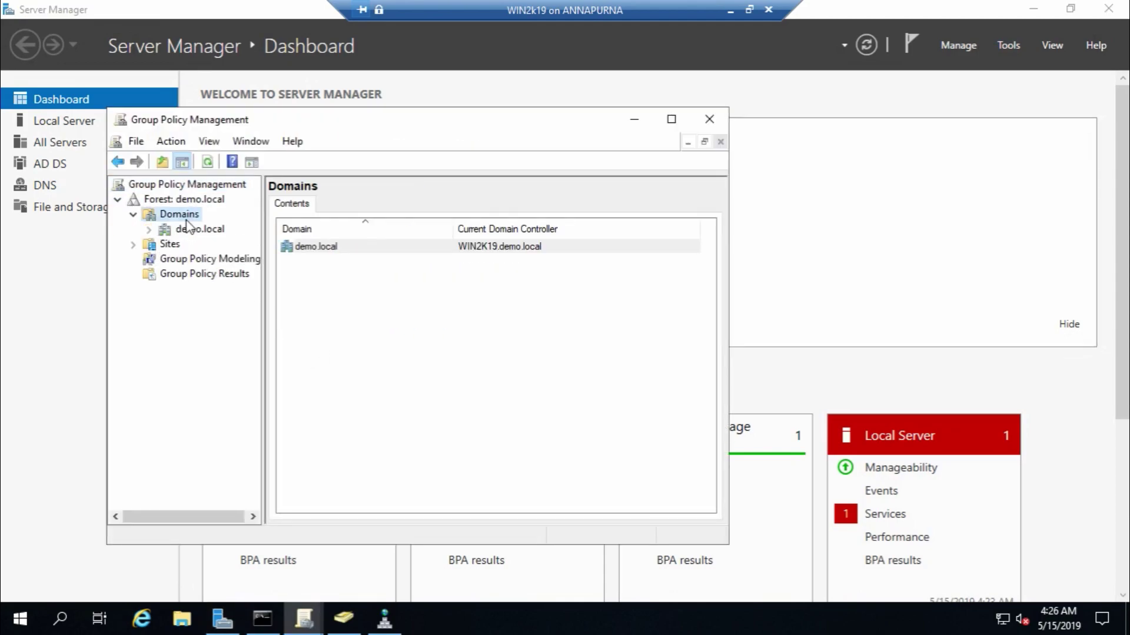
pyautogui.doubleClick(201, 230)
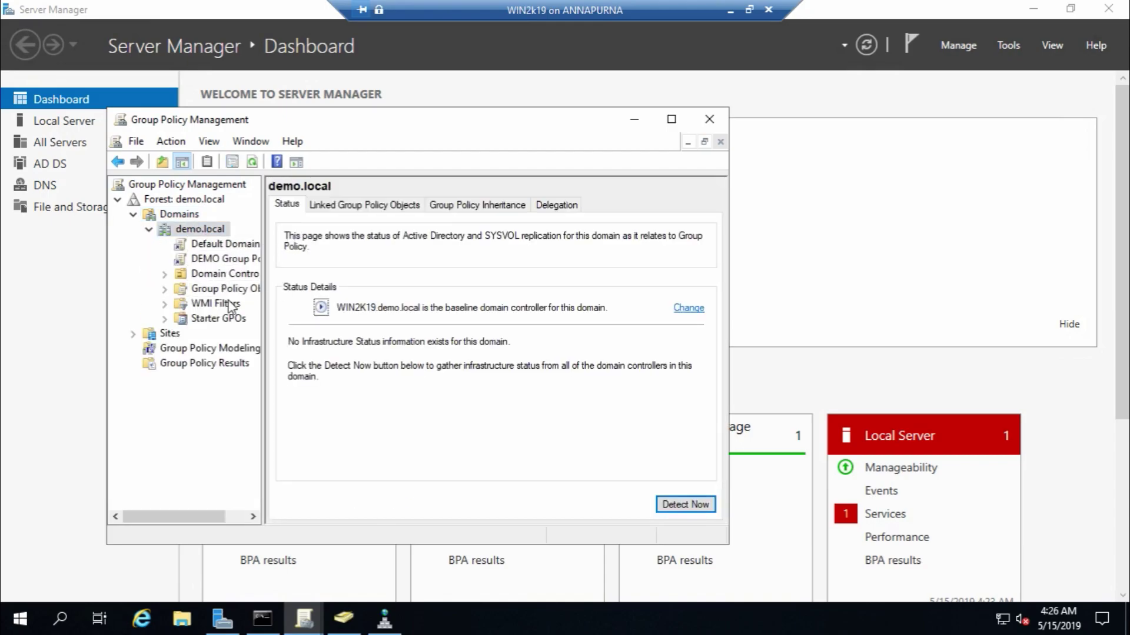